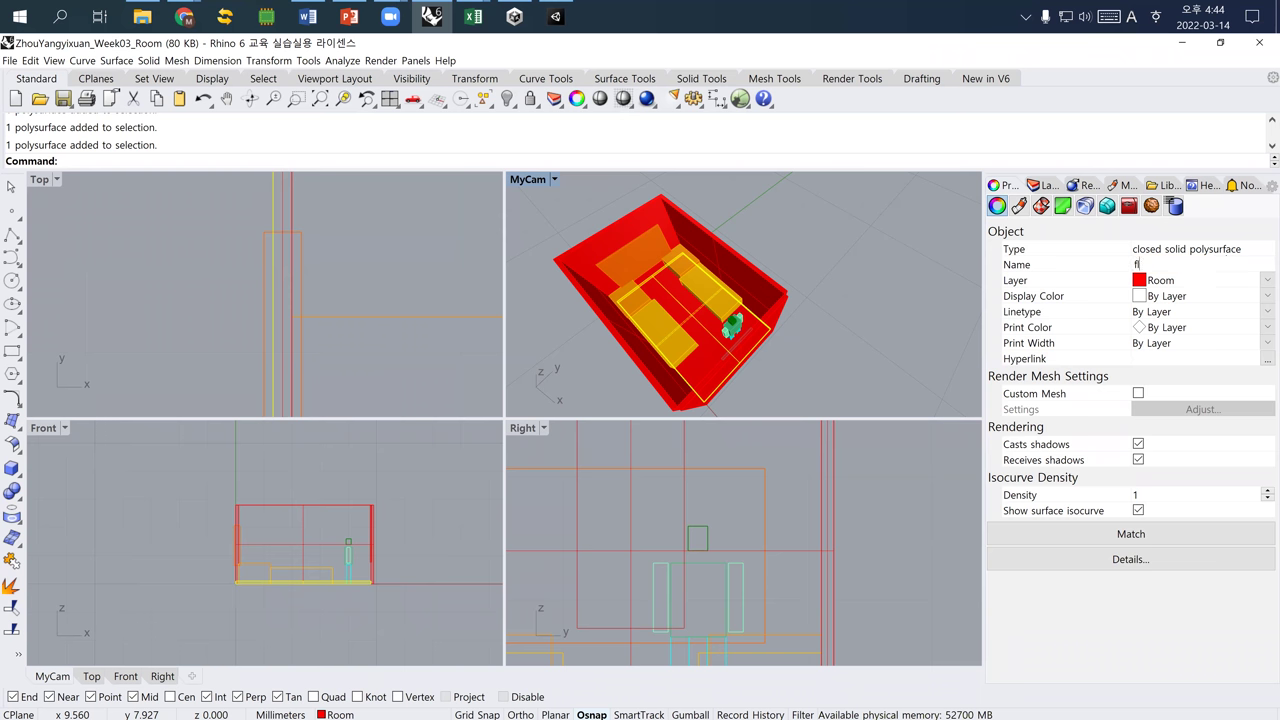
Finish naming the floor solid and check the name assigned to the end wall behind the window
{"action": "key", "text": "Escape"}
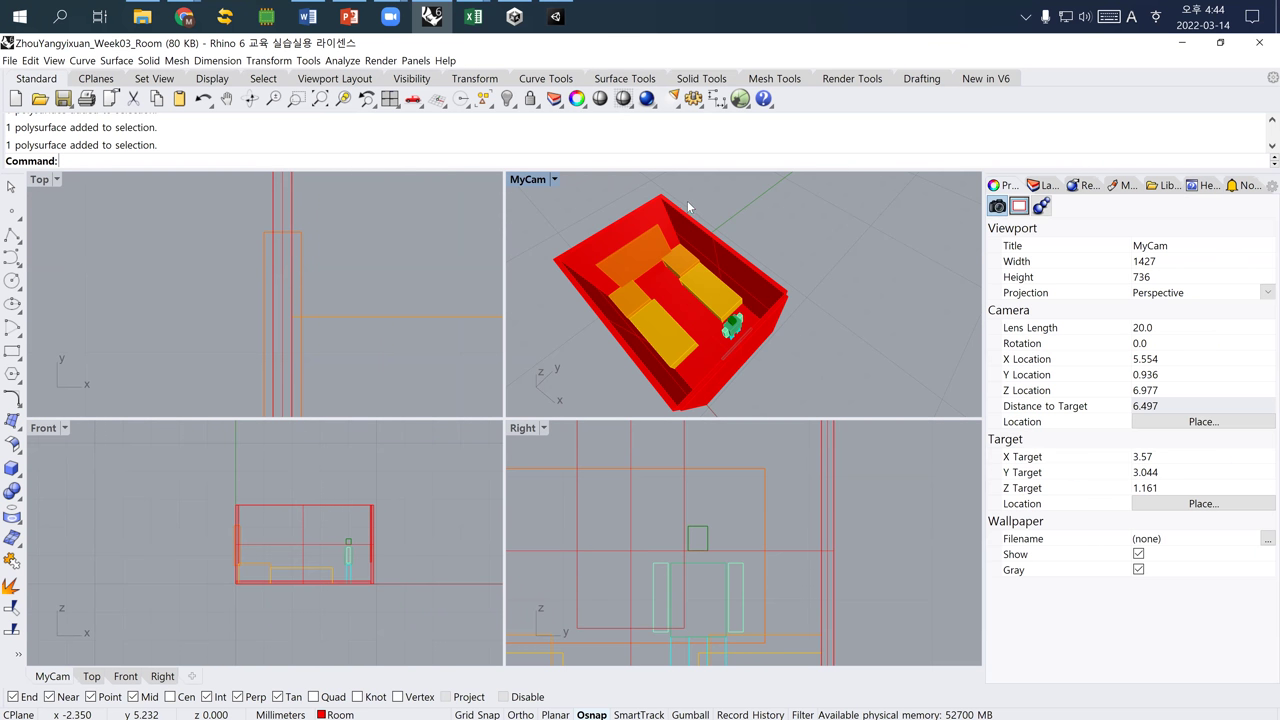
{"action": "left_click", "coordinate": [688, 217]}
{"action": "left_click", "coordinate": [656, 212]}
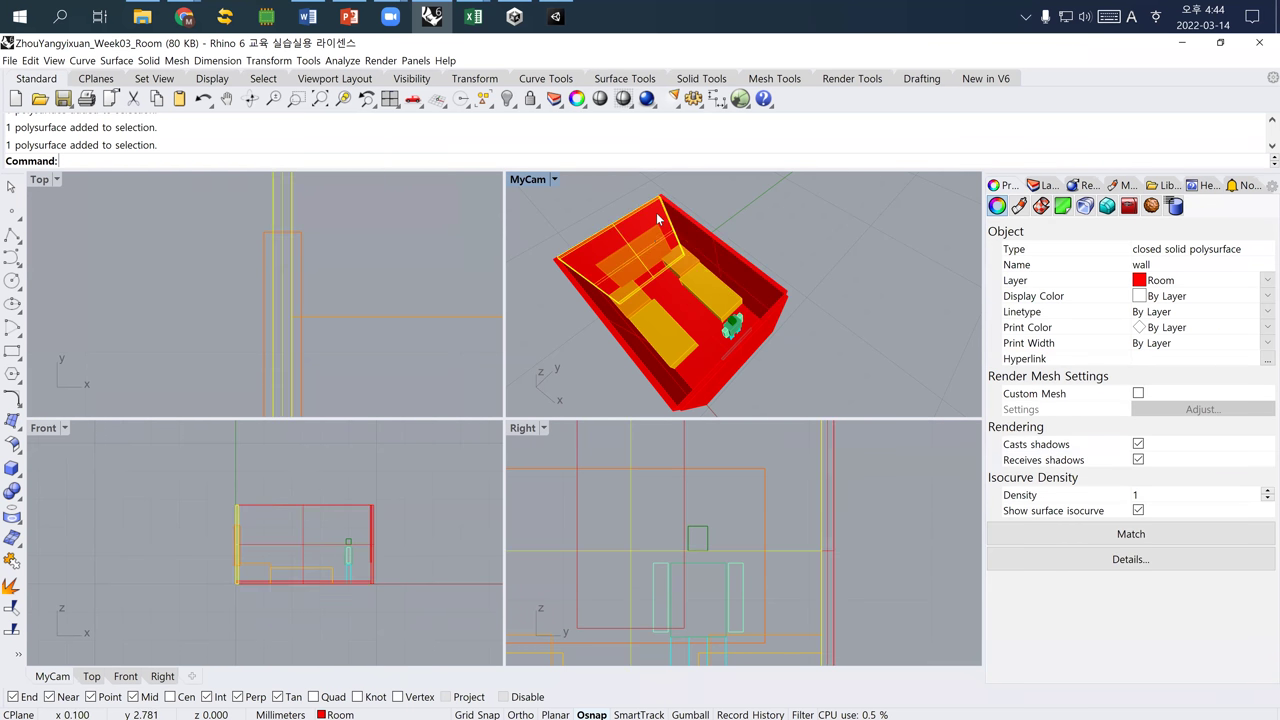
Name the door extrusion on the far wall "door"
{"action": "right_click_drag", "start_coordinate": [790, 297], "coordinate": [846, 334]}
{"action": "key", "text": "Escape"}
{"action": "left_click", "coordinate": [808, 280]}
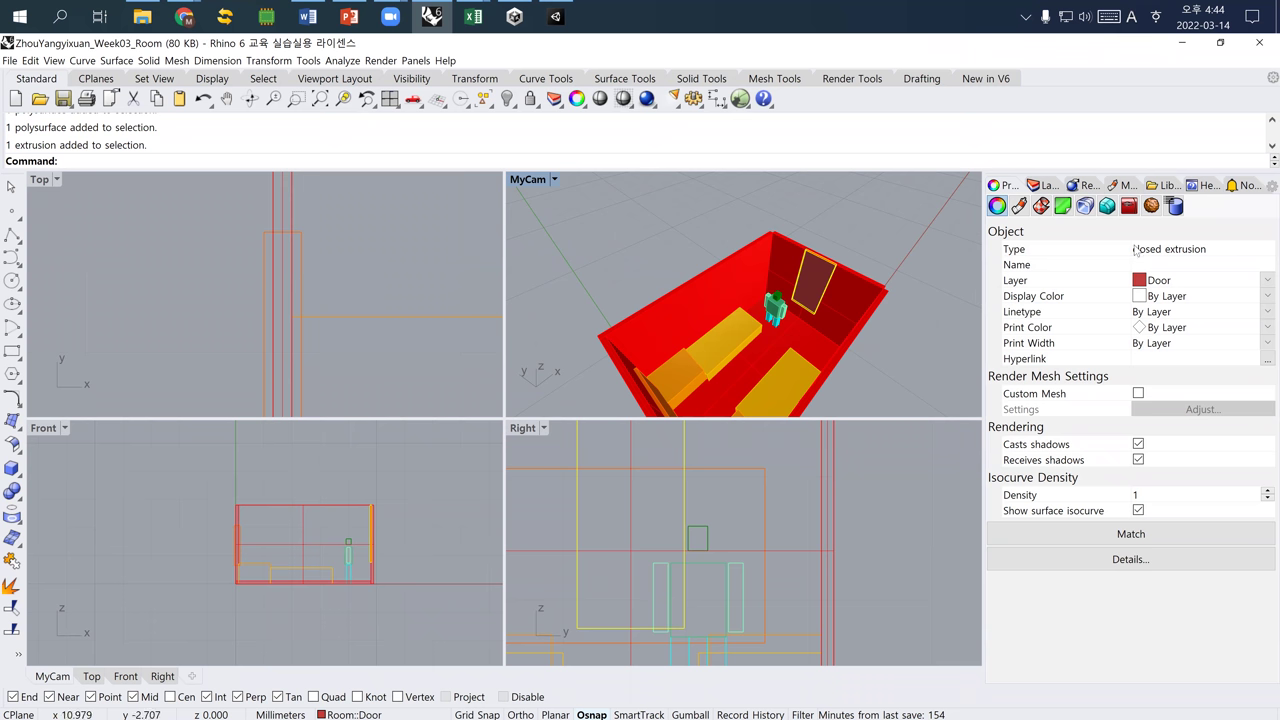
{"action": "left_click", "coordinate": [1170, 265]}
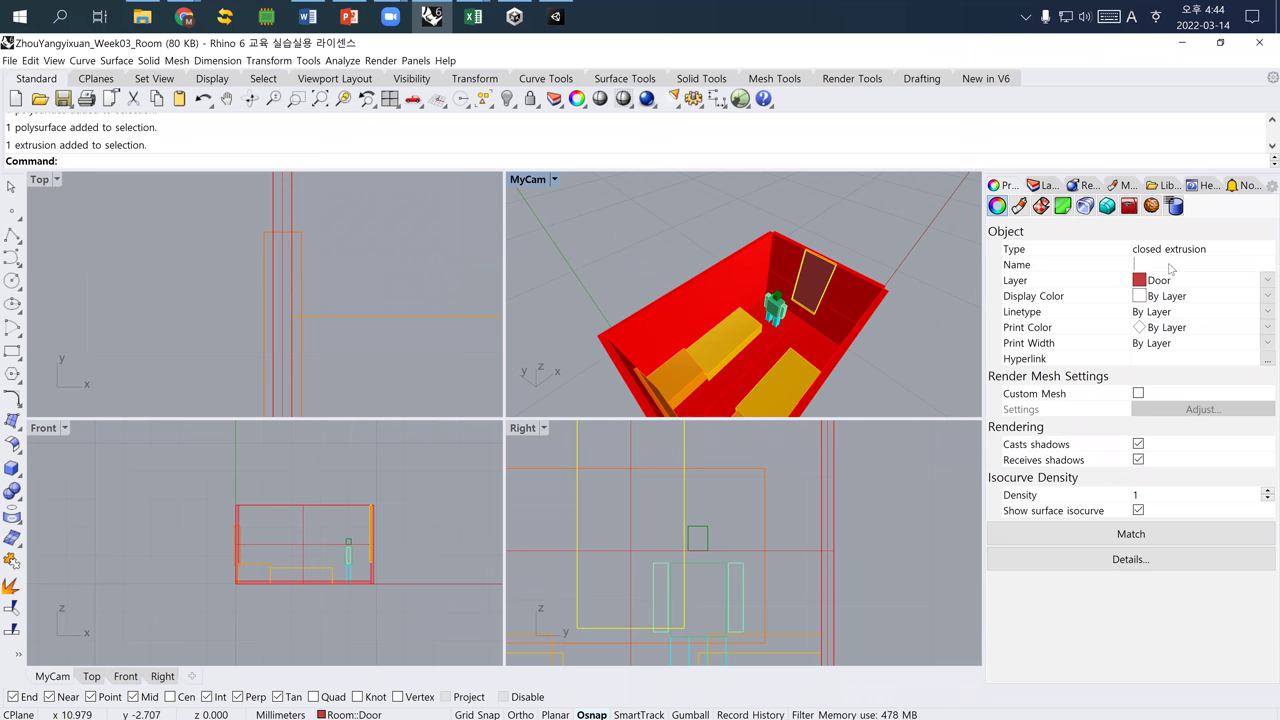
{"action": "type", "text": "door"}
{"action": "left_click", "coordinate": [864, 244]}
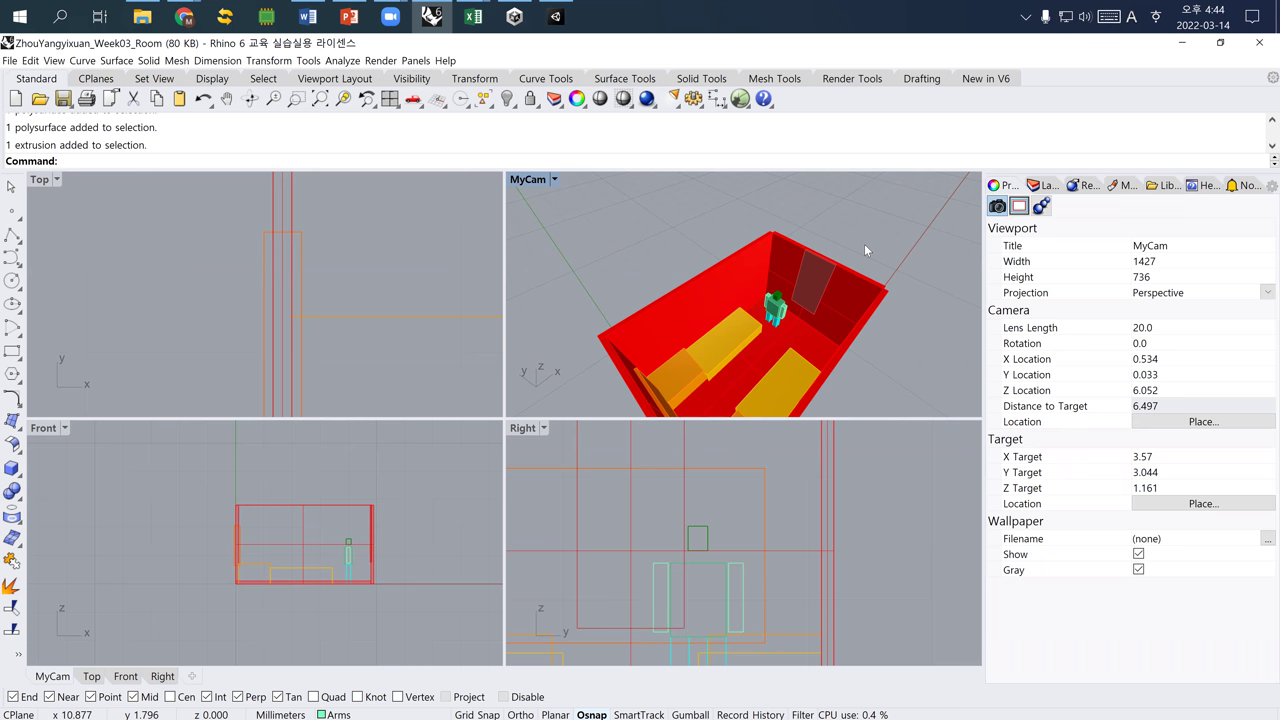
Name the window extrusion on the end wall "window"
{"action": "right_click_drag", "start_coordinate": [864, 244], "coordinate": [676, 240]}
{"action": "left_click", "coordinate": [675, 238]}
{"action": "left_click", "coordinate": [1145, 264]}
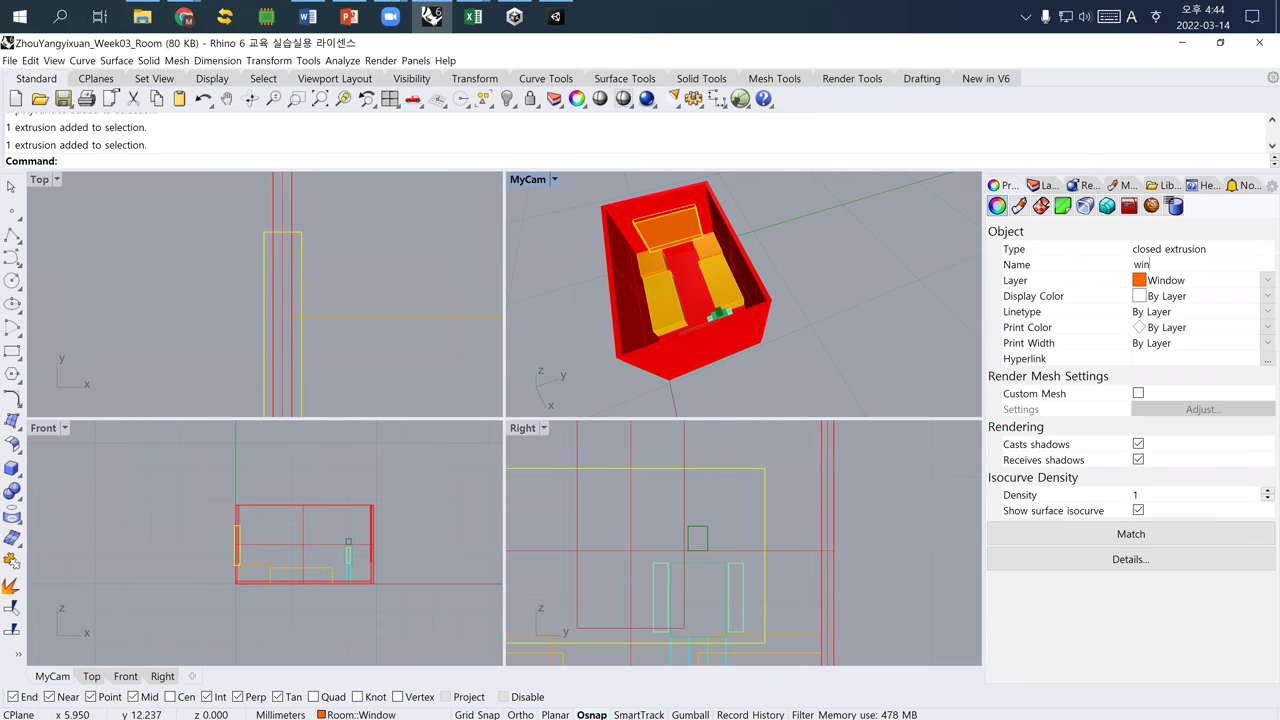
Name both bed extrusions "bed" together, and check the name on one of them
{"action": "left_click", "coordinate": [699, 302]}
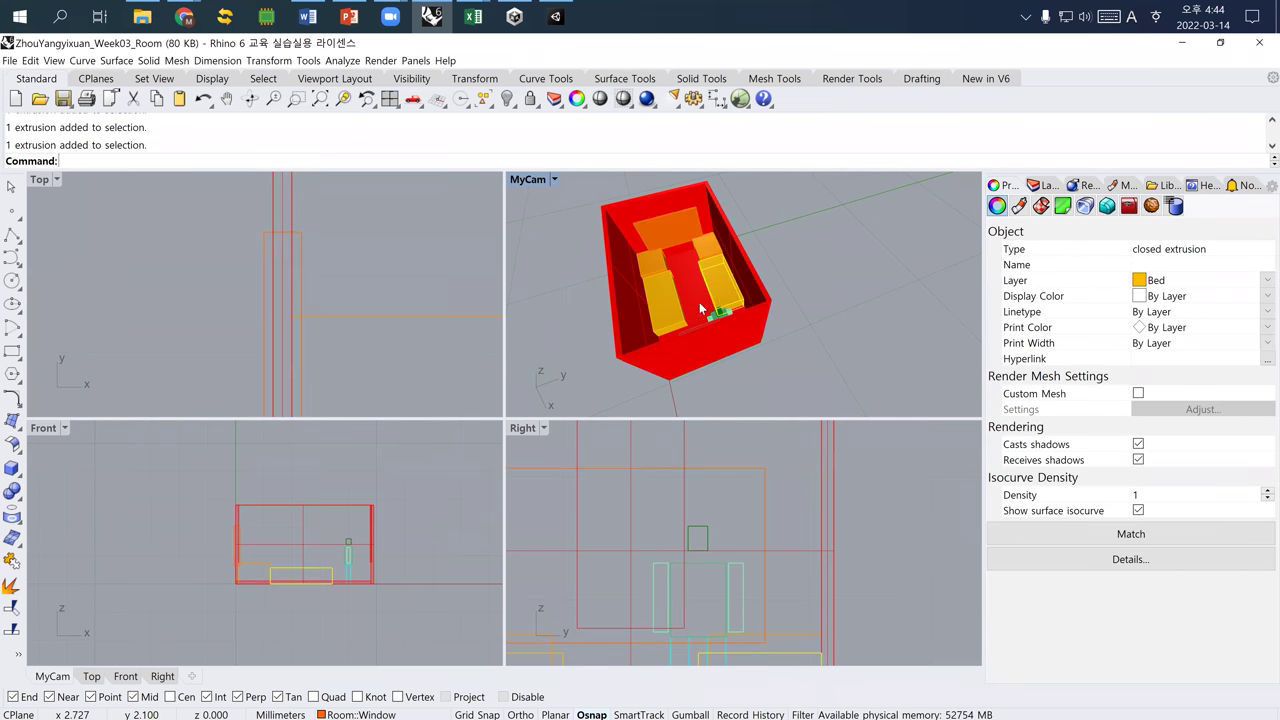
{"action": "left_click", "coordinate": [663, 320], "text": "shift"}
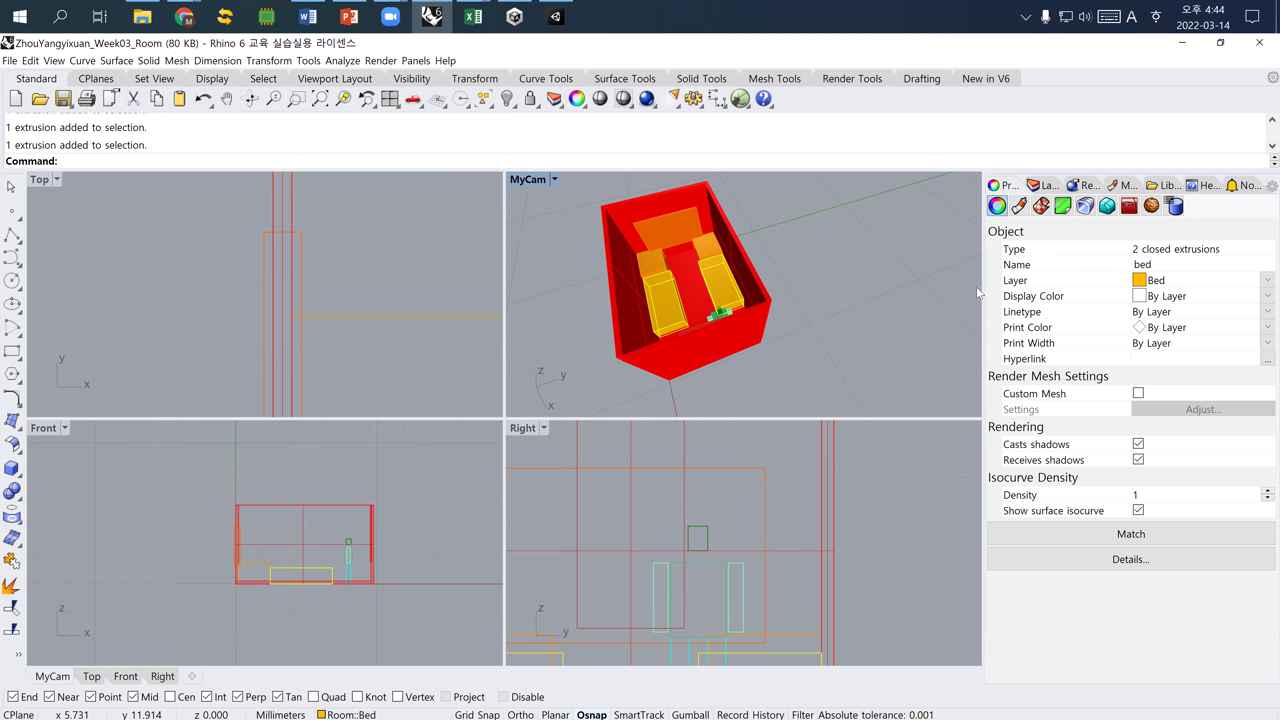
{"action": "left_click", "coordinate": [880, 276]}
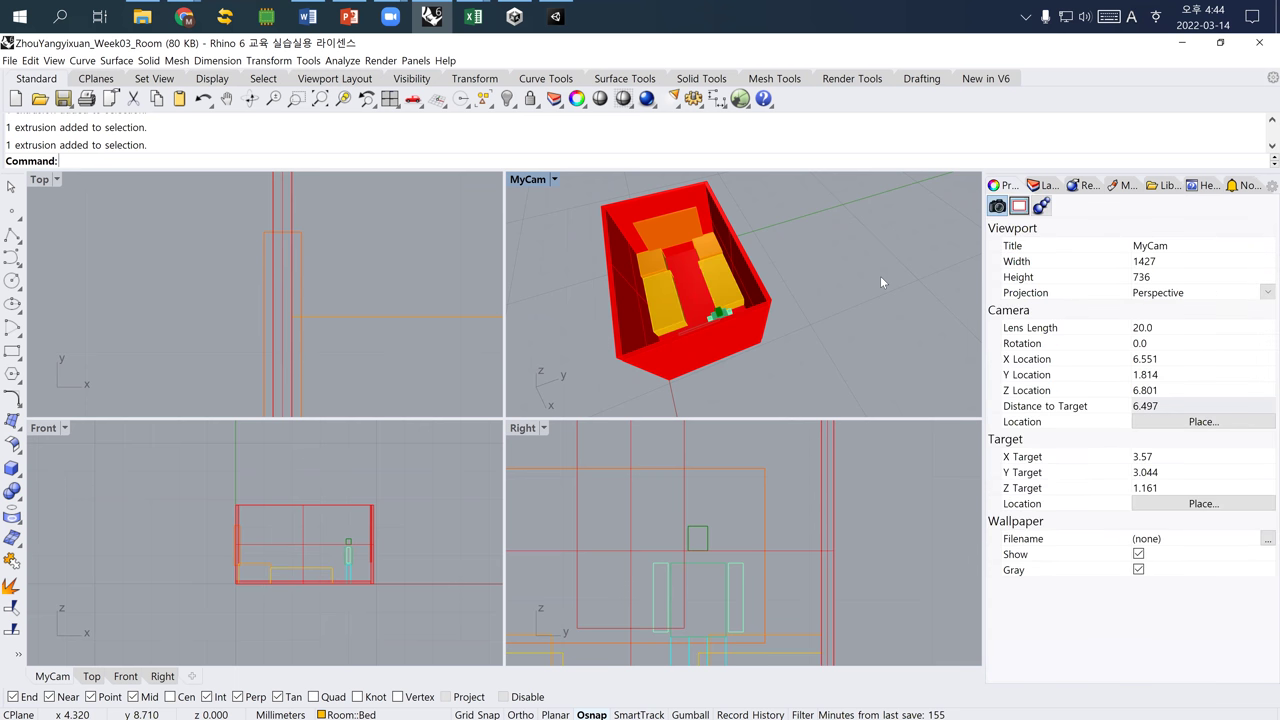
{"action": "left_click", "coordinate": [735, 285]}
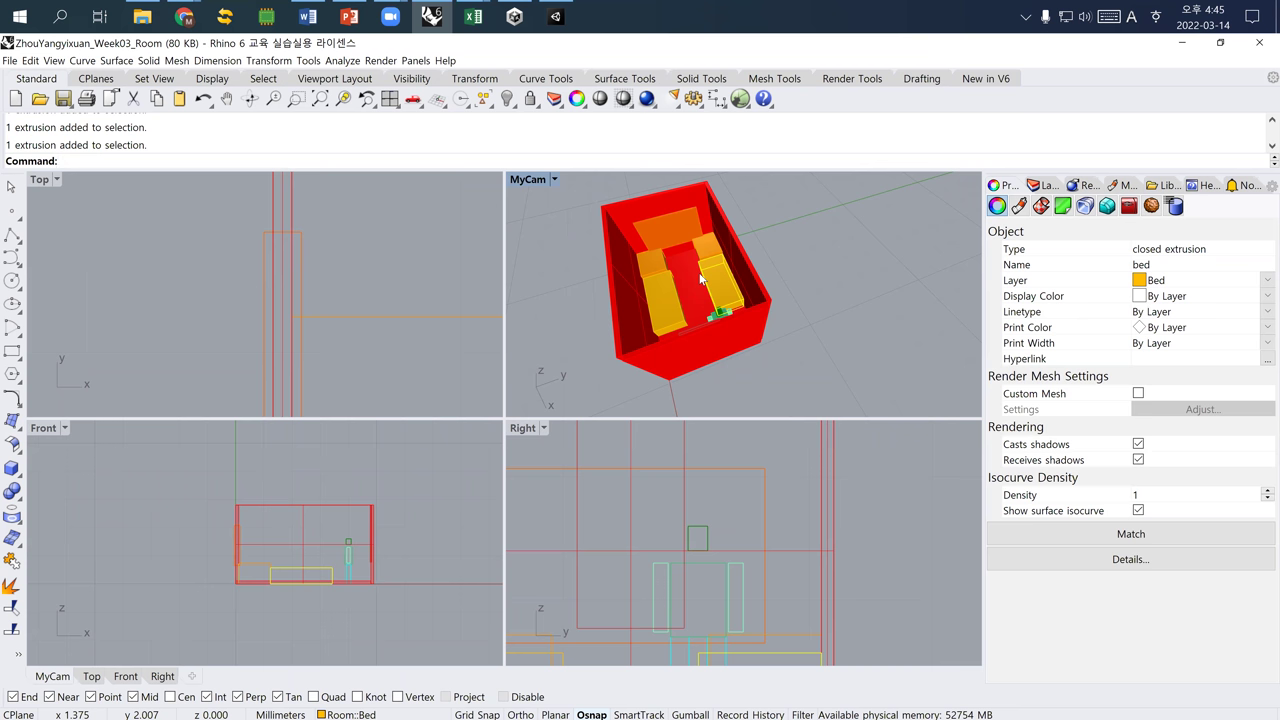
Name the two table extrusions at the heads of the beds "table"
{"action": "left_click", "coordinate": [701, 247]}
{"action": "left_click", "coordinate": [648, 260], "text": "shift"}
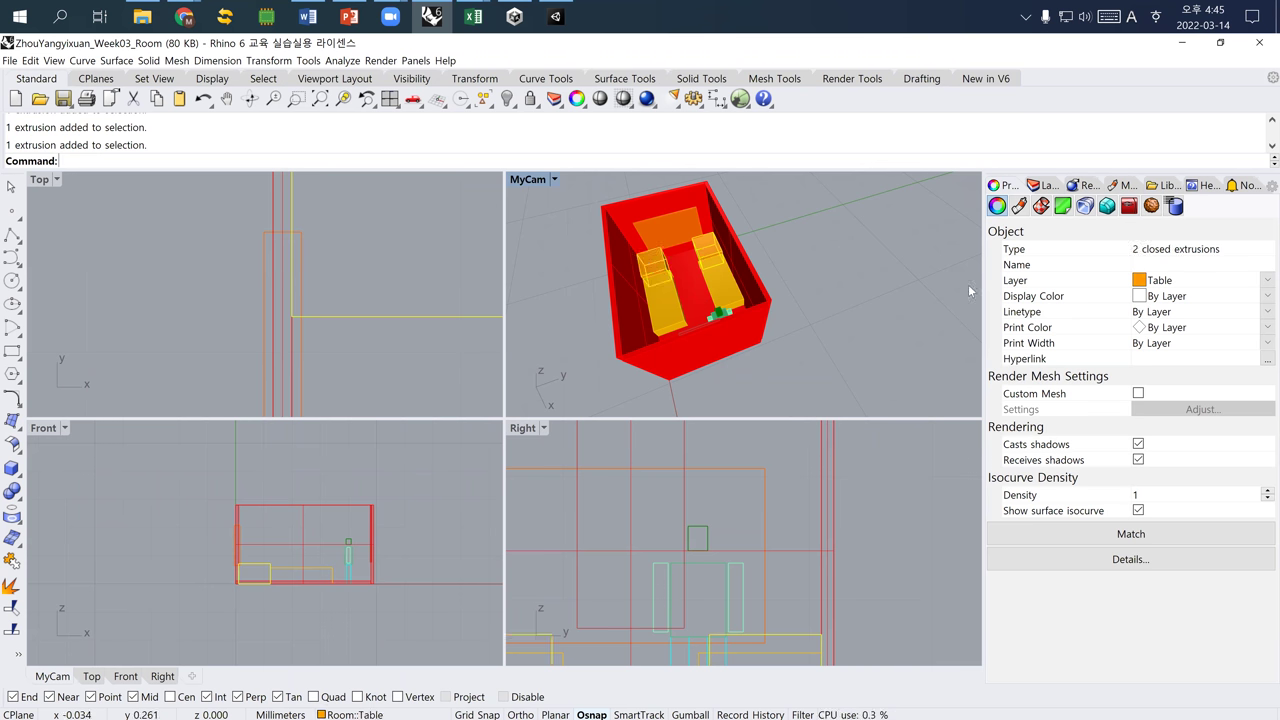
{"action": "type", "text": "table"}
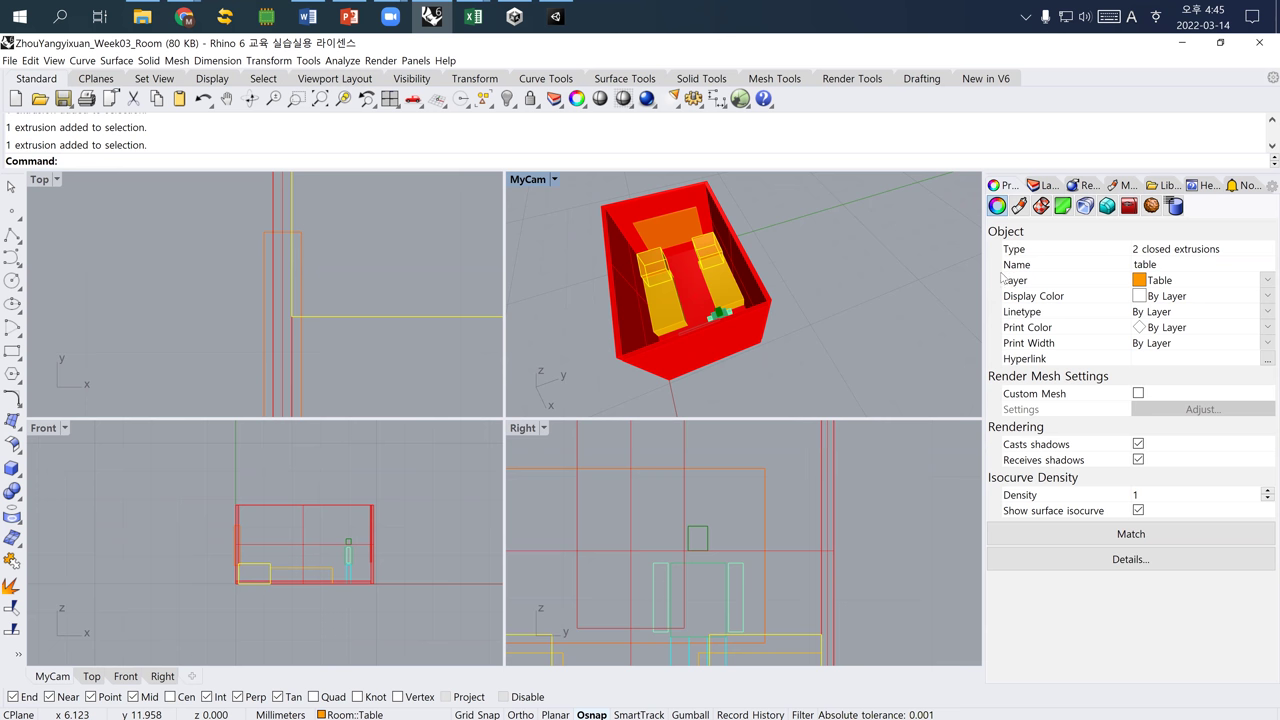
{"action": "left_click", "coordinate": [841, 276]}
Name all the extrusions of the human figure "human" together, and check the window's name
{"action": "mouse_move", "coordinate": [808, 304]}
{"action": "right_mouse_down"}
{"action": "mouse_move", "coordinate": [834, 302]}
{"action": "mouse_move", "coordinate": [775, 320]}
{"action": "mouse_move", "coordinate": [790, 318]}
{"action": "right_mouse_up"}
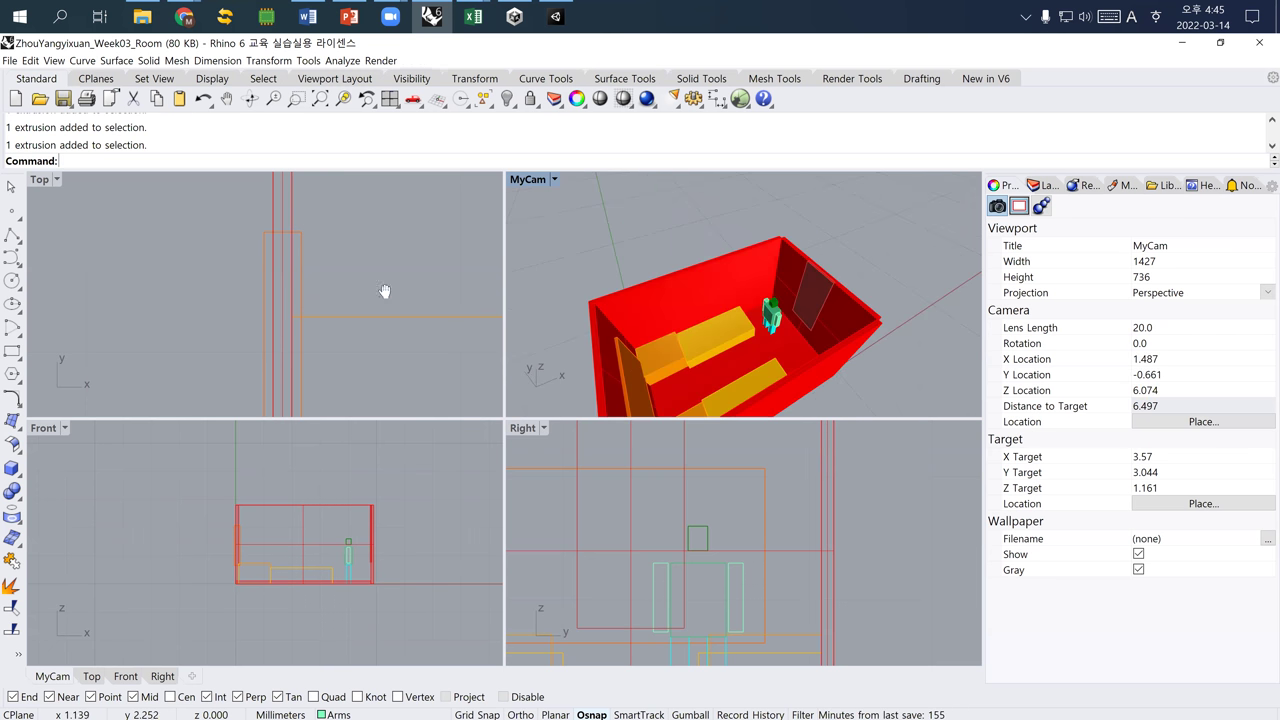
{"action": "scroll", "coordinate": [377, 286], "scroll_direction": "down", "scroll_amount": 3}
{"action": "scroll", "coordinate": [398, 285], "scroll_direction": "down", "scroll_amount": 3}
{"action": "scroll", "coordinate": [398, 285], "scroll_direction": "up", "scroll_amount": 5}
{"action": "left_click_drag", "start_coordinate": [404, 252], "coordinate": [454, 345]}
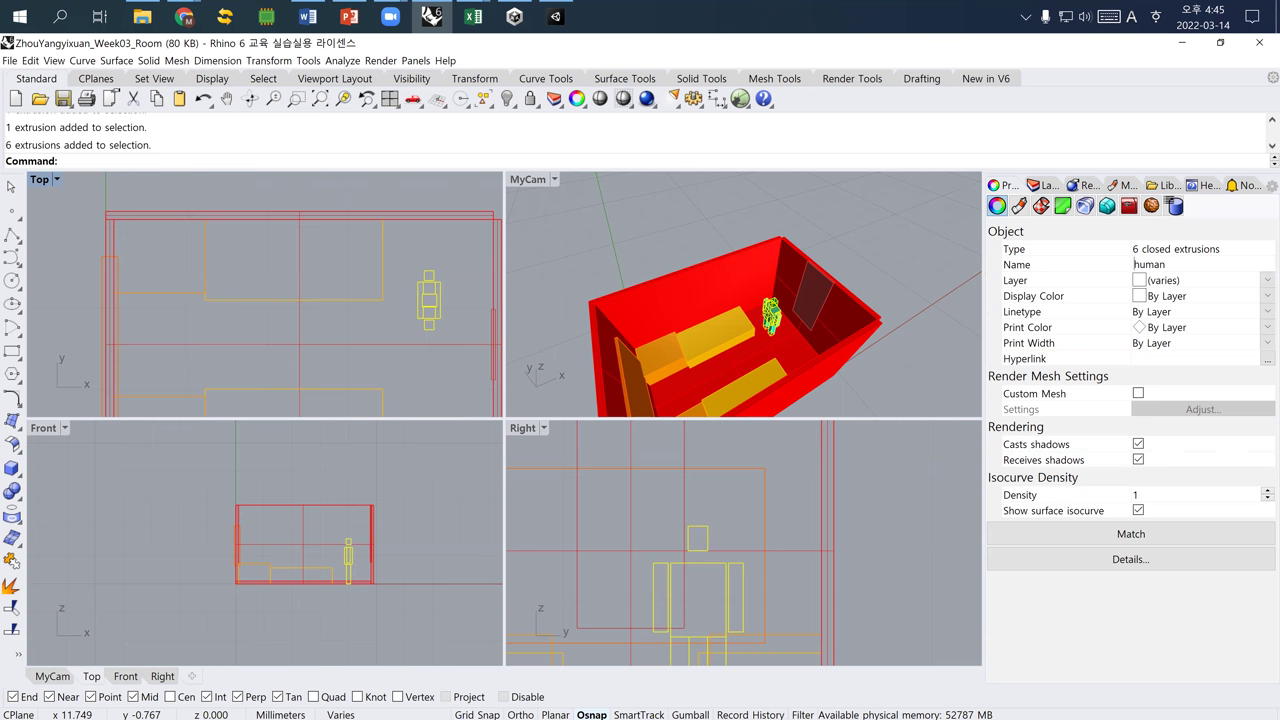
{"action": "left_click", "coordinate": [862, 234]}
{"action": "right_click_drag", "start_coordinate": [667, 339], "coordinate": [602, 324]}
{"action": "left_click", "coordinate": [599, 323]}
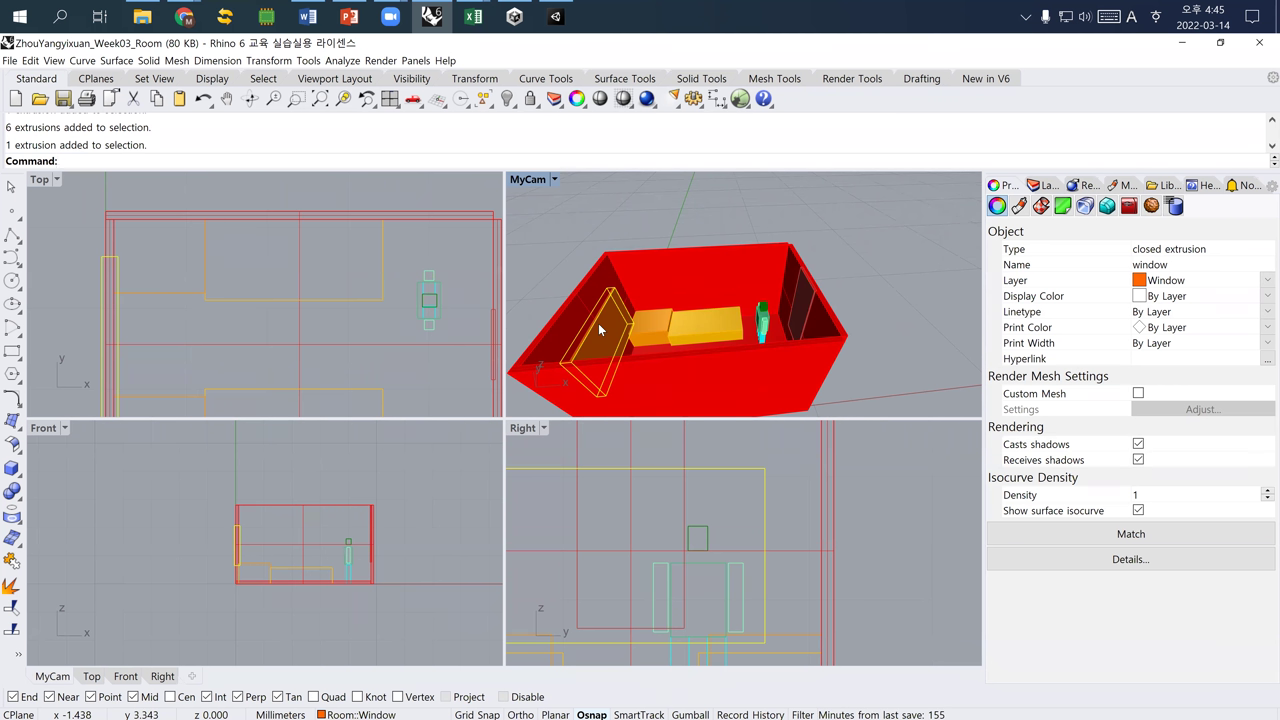
Select all objects of the room model, including walls, floor, furniture and human figure
{"action": "scroll", "coordinate": [747, 354], "scroll_direction": "down", "scroll_amount": 5}
{"action": "right_click_drag", "start_coordinate": [747, 354], "coordinate": [655, 346]}
{"action": "key", "text": "Left"}
{"action": "key", "text": "Left"}
{"action": "key", "text": "Left"}
{"action": "key", "text": "Left"}
{"action": "key", "text": "Left"}
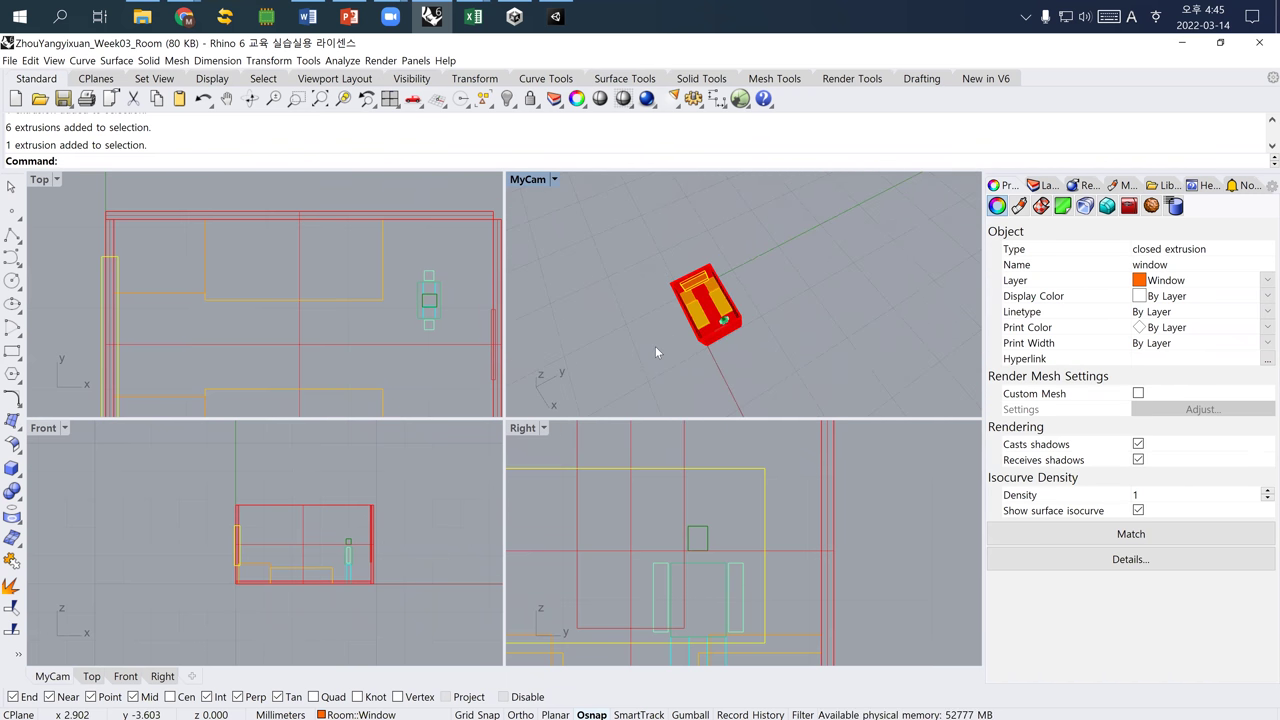
{"action": "key", "text": "Up"}
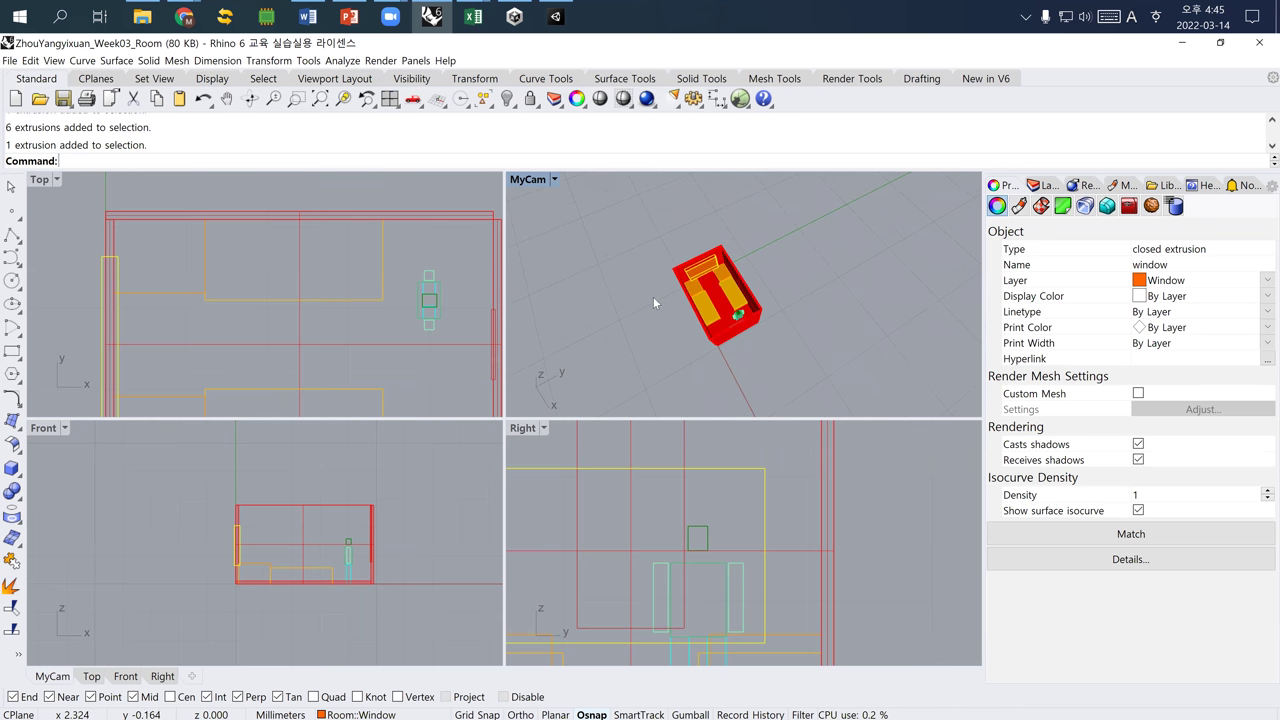
{"action": "left_click_drag", "start_coordinate": [627, 227], "coordinate": [773, 369]}
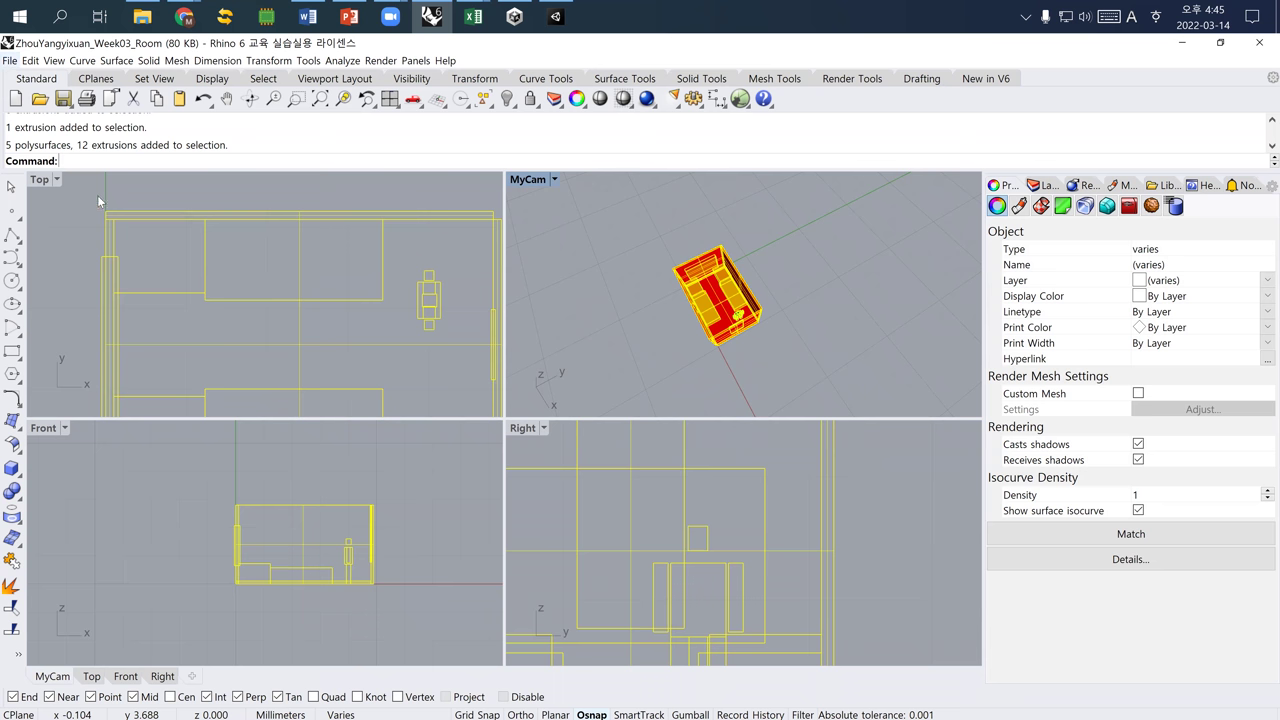
Export the selected objects to the desktop as "room test" in 3D Studio (*.3ds) format, keeping the offered polygon mesh setting
{"action": "left_click", "coordinate": [9, 60]}
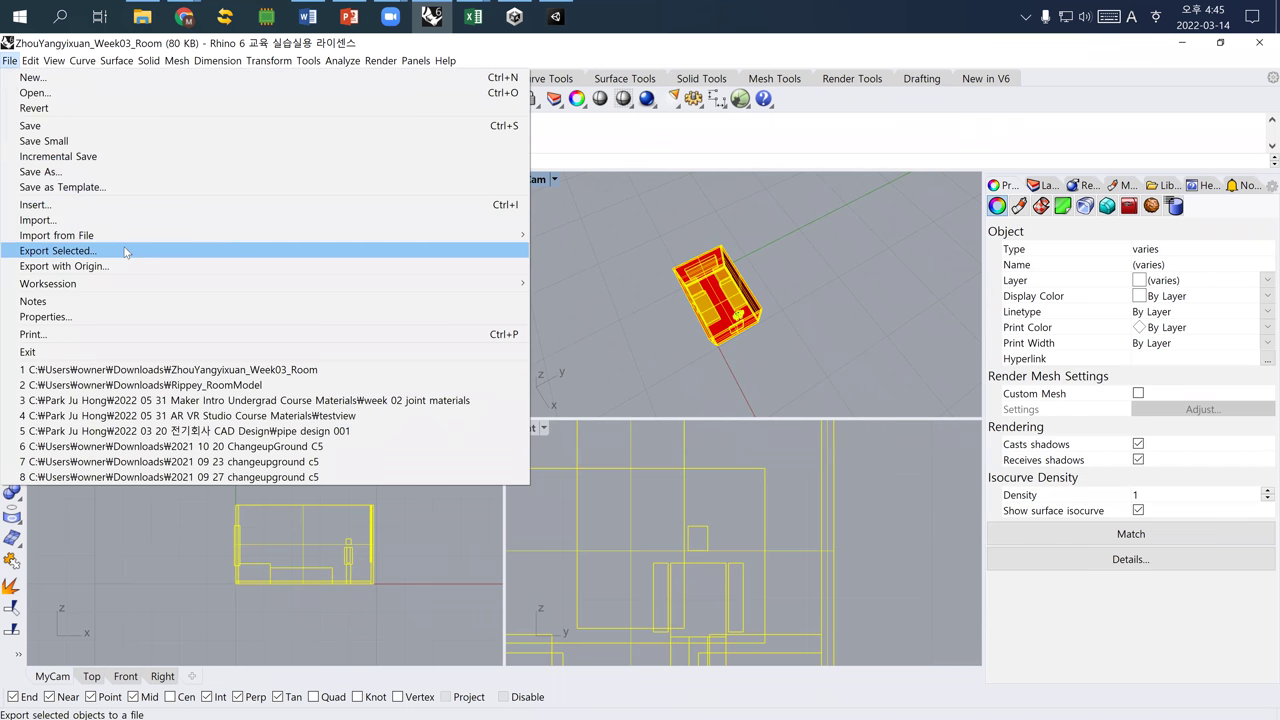
{"action": "left_click", "coordinate": [127, 252]}
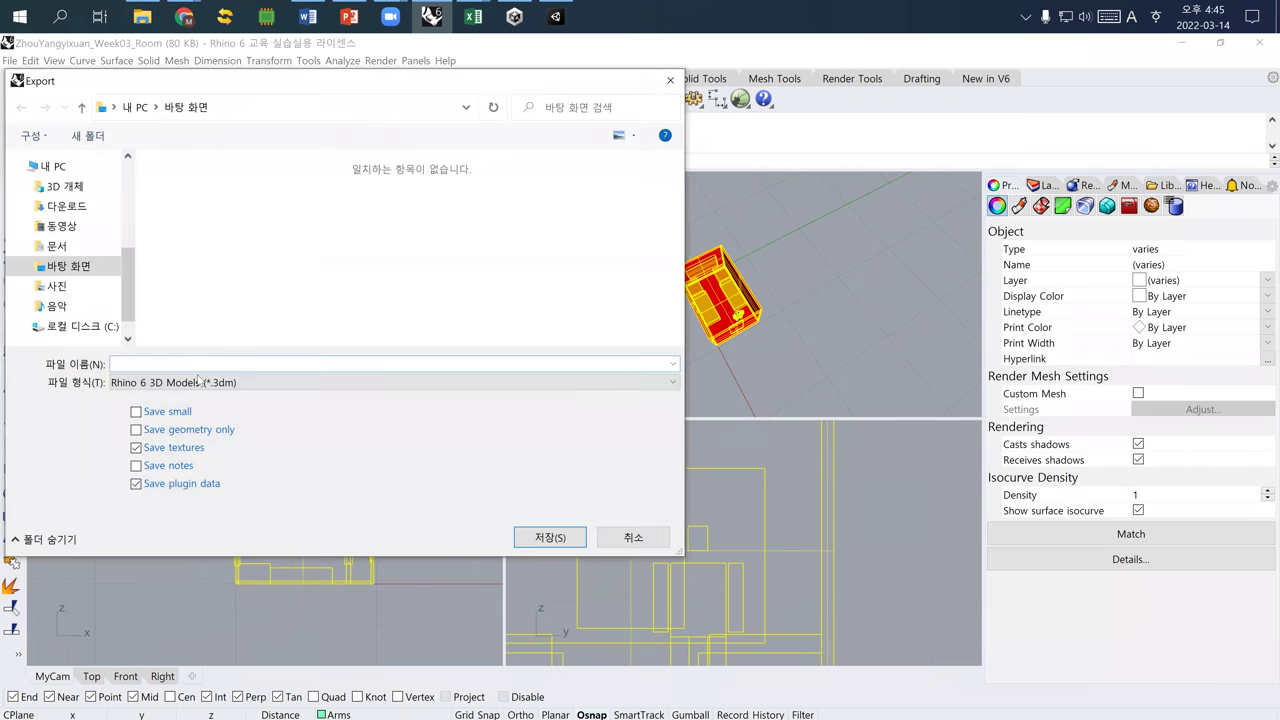
{"action": "left_click", "coordinate": [199, 382]}
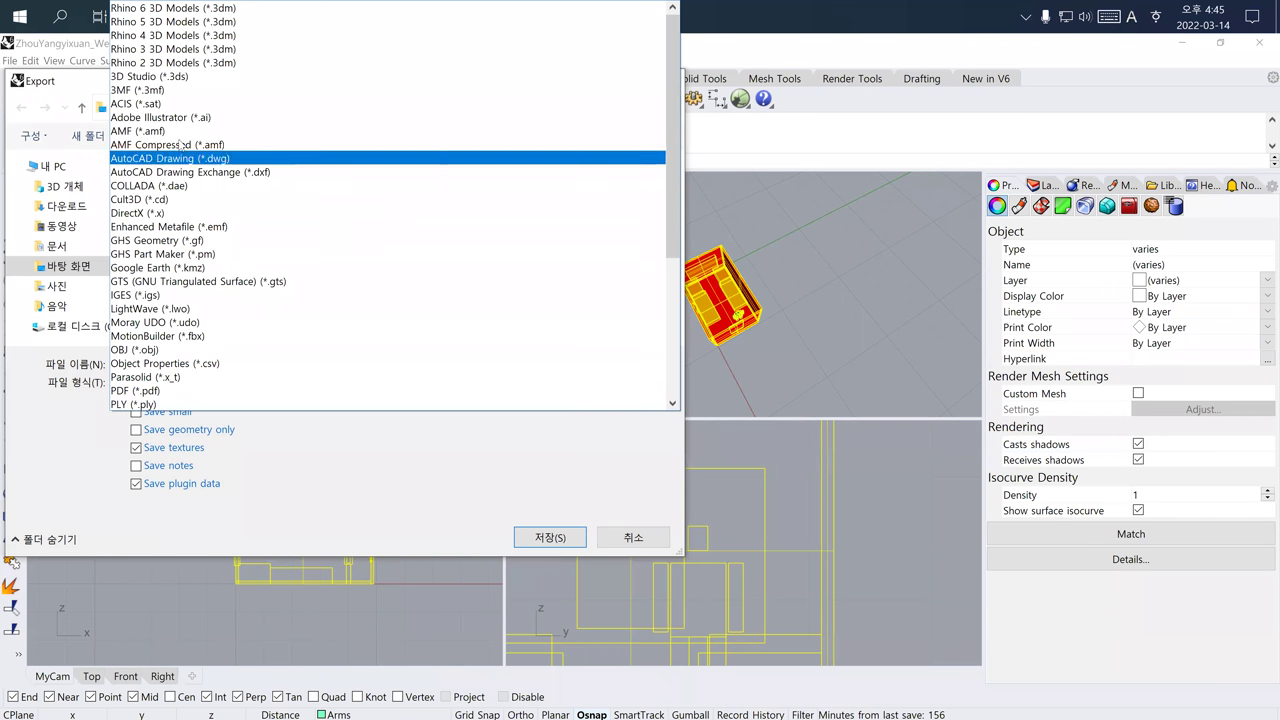
{"action": "left_click", "coordinate": [177, 85]}
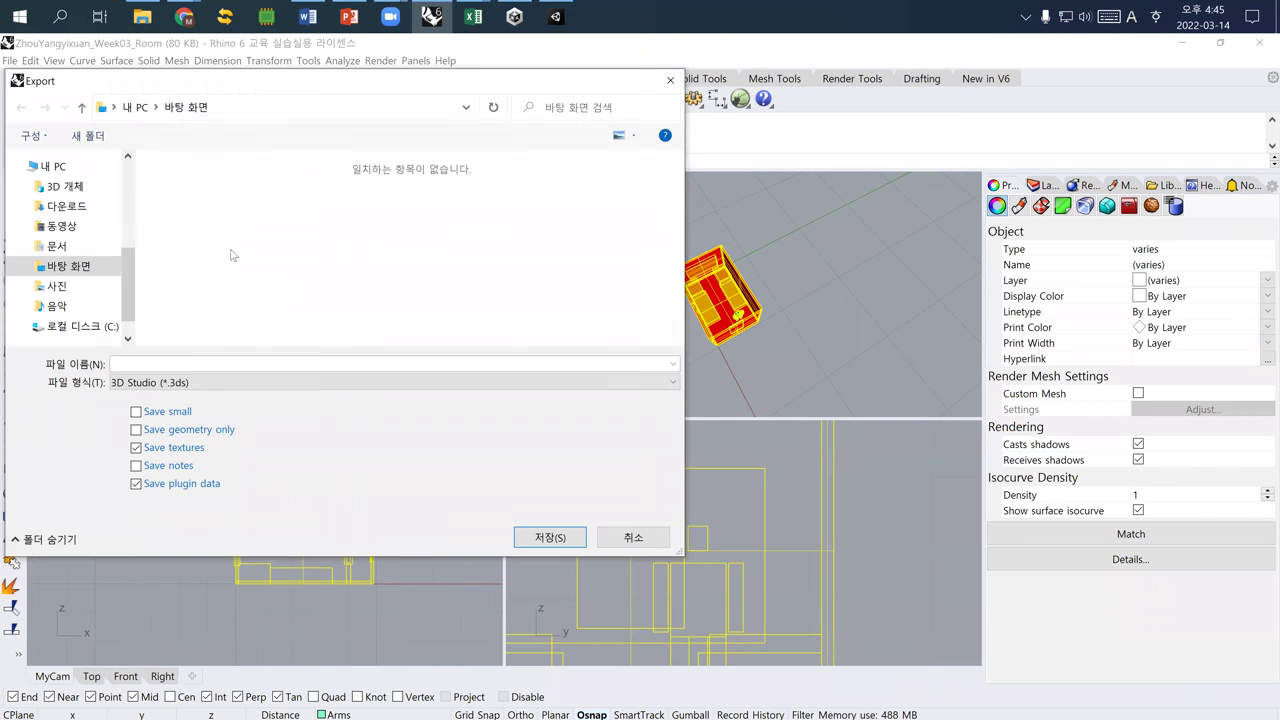
{"action": "left_click", "coordinate": [228, 366]}
{"action": "type", "text": "room test"}
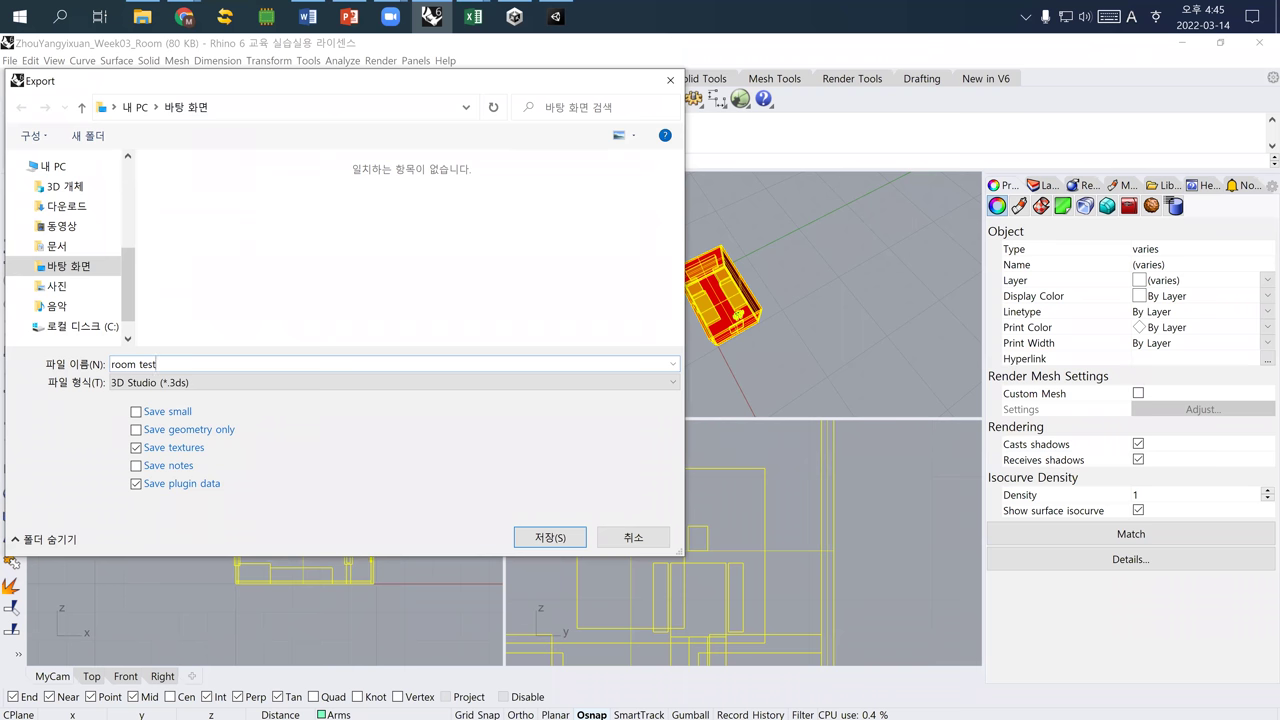
{"action": "key", "text": "Return"}
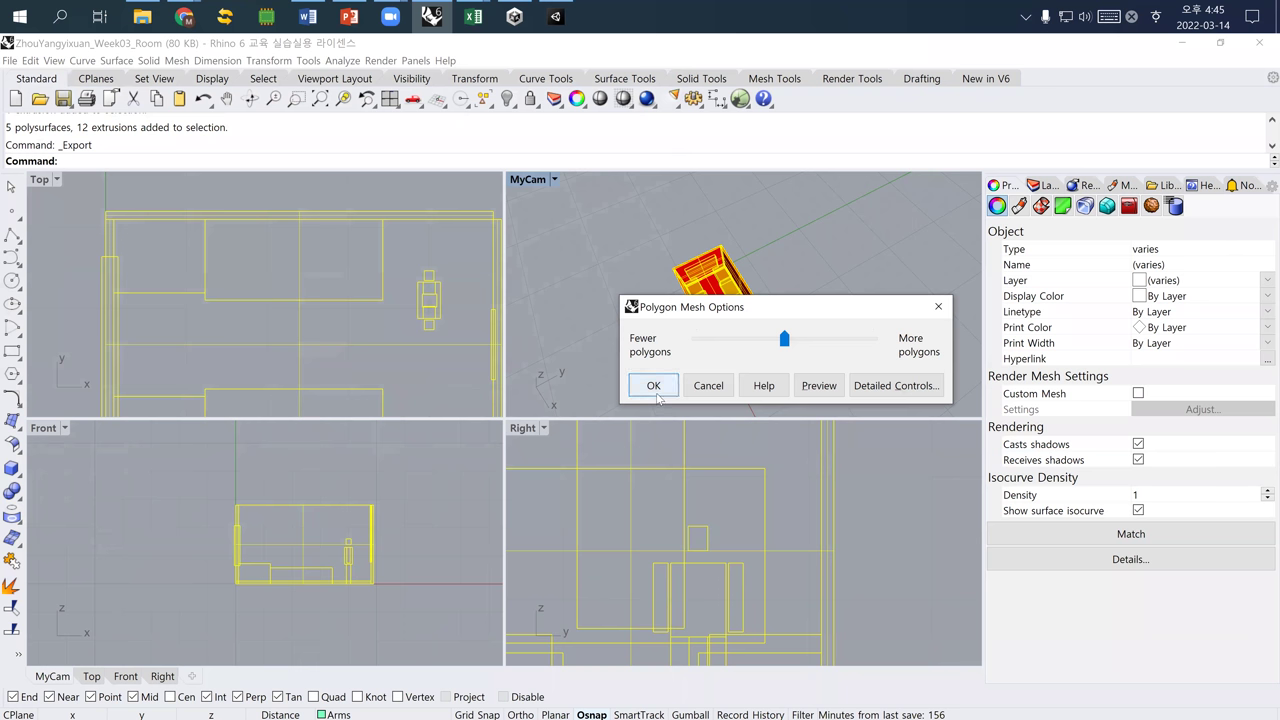
{"action": "left_click", "coordinate": [655, 390]}
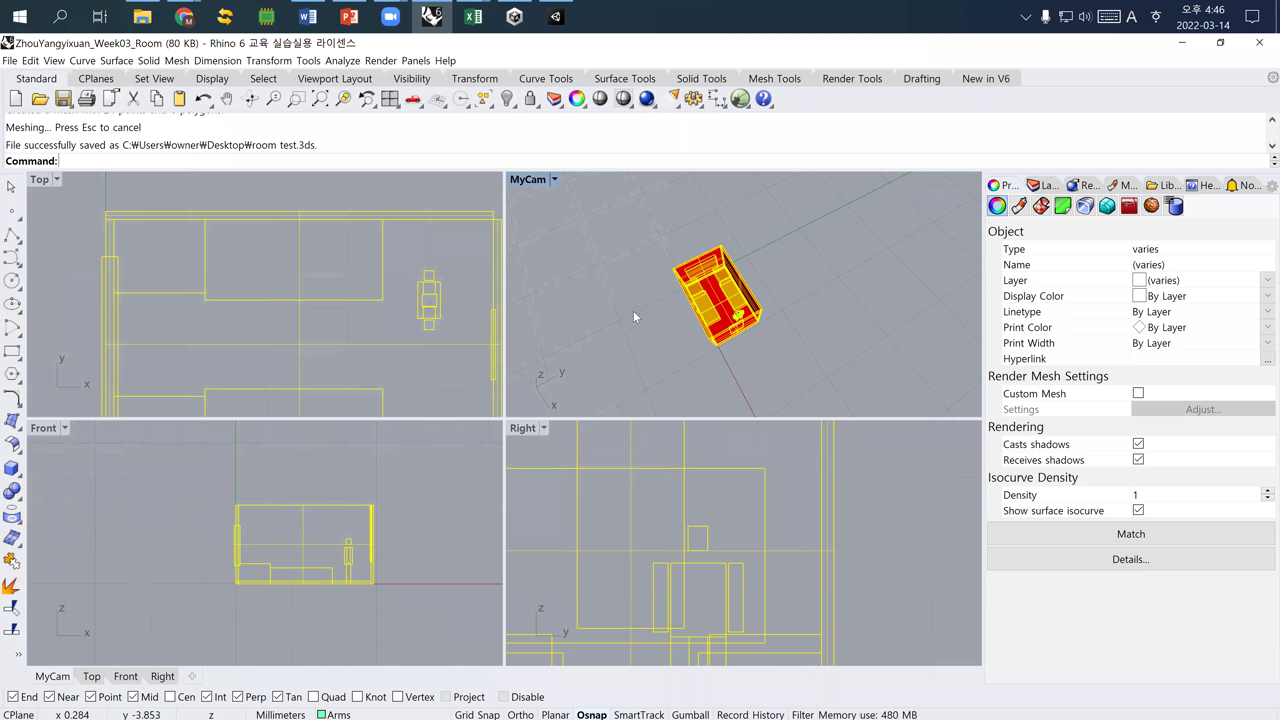
Switch to Unity and close the editor window of My project (11), leaving Unity Hub open
{"action": "left_click", "coordinate": [557, 18]}
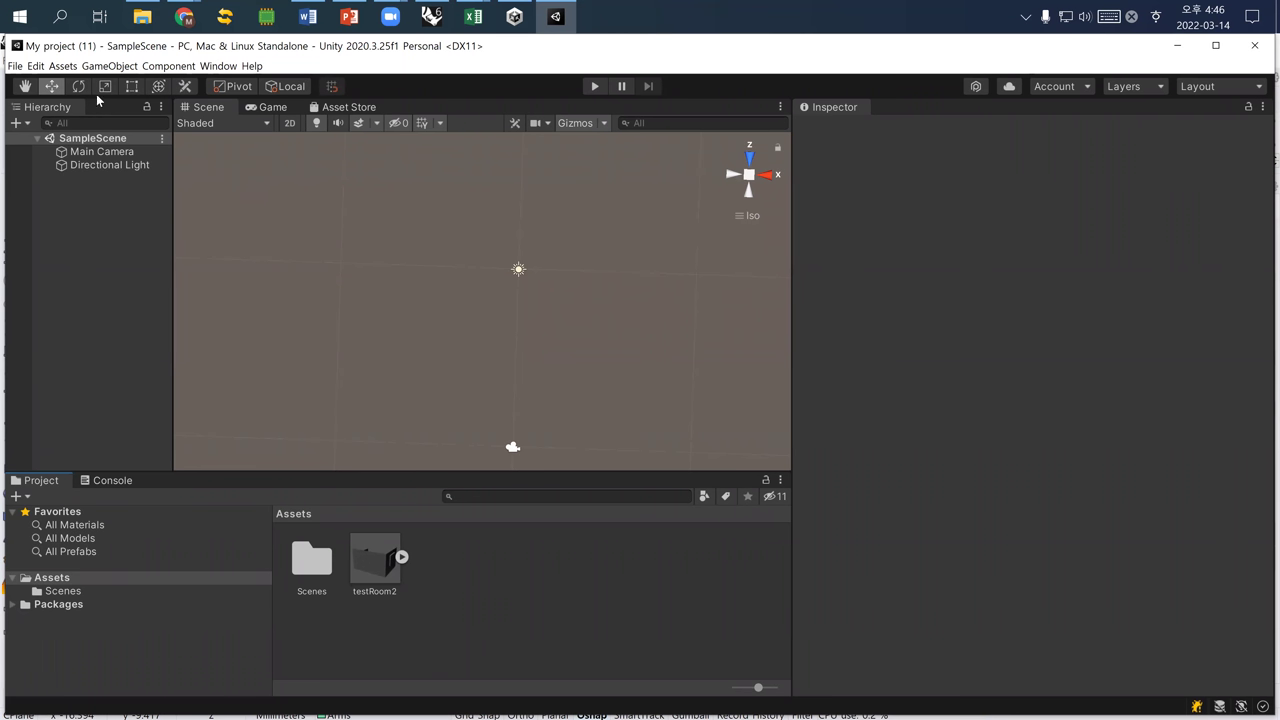
{"action": "left_click", "coordinate": [15, 66]}
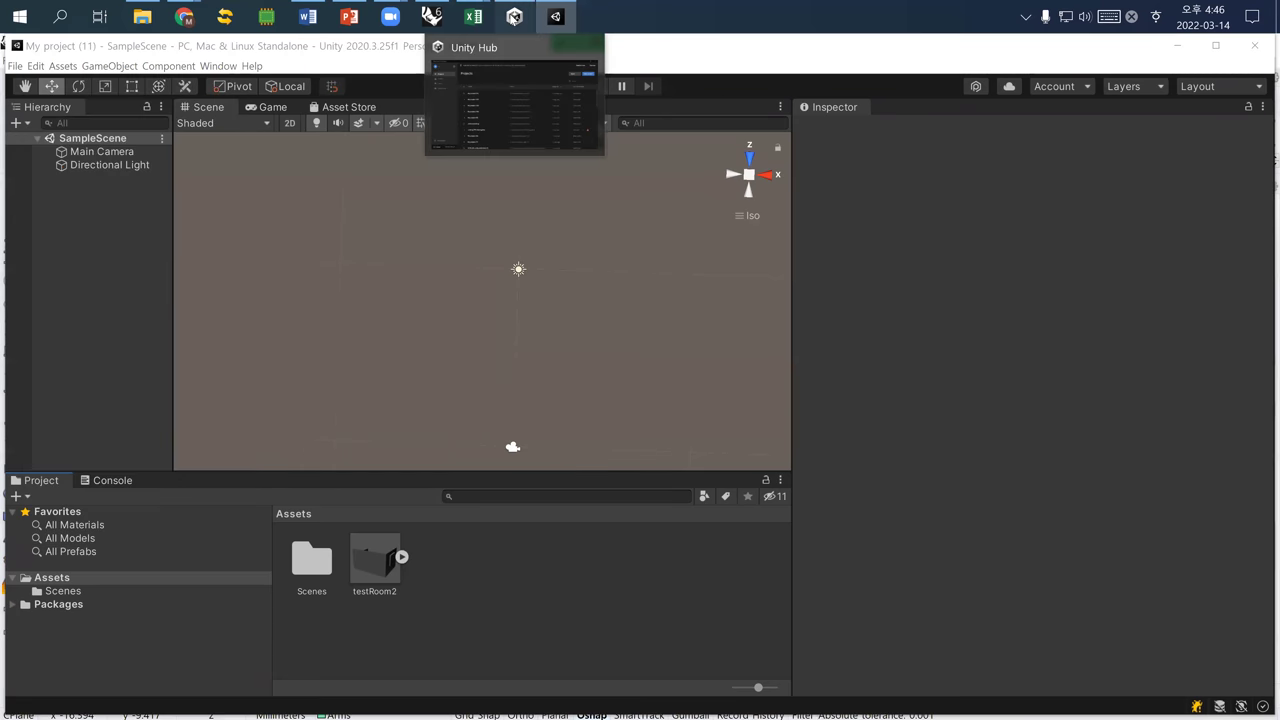
{"action": "left_click", "coordinate": [514, 16]}
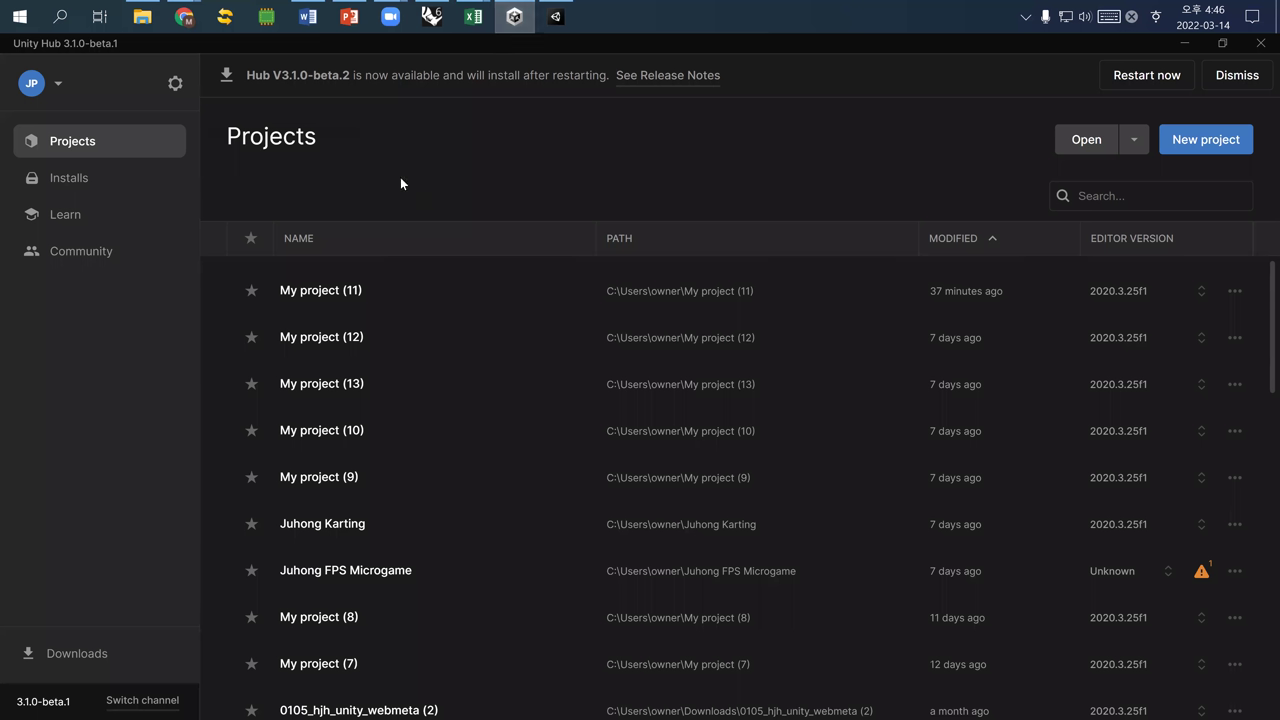
{"action": "left_click", "coordinate": [558, 18]}
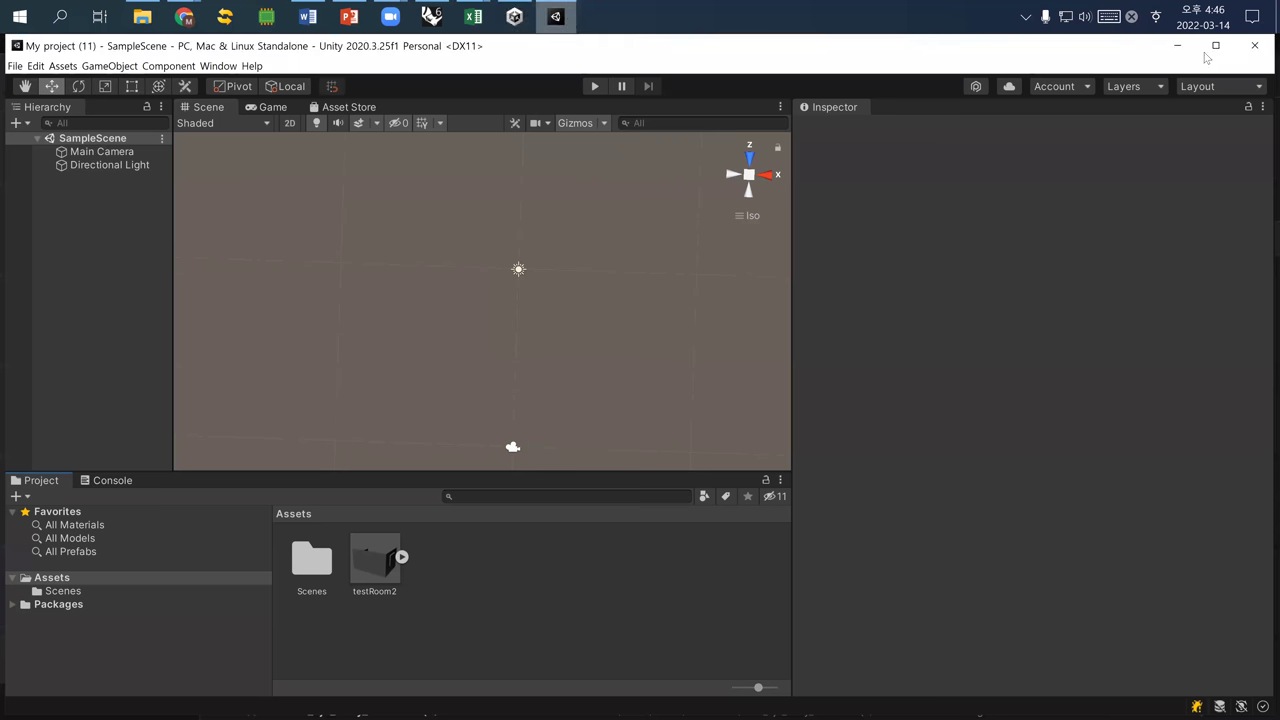
{"action": "left_click", "coordinate": [1254, 45]}
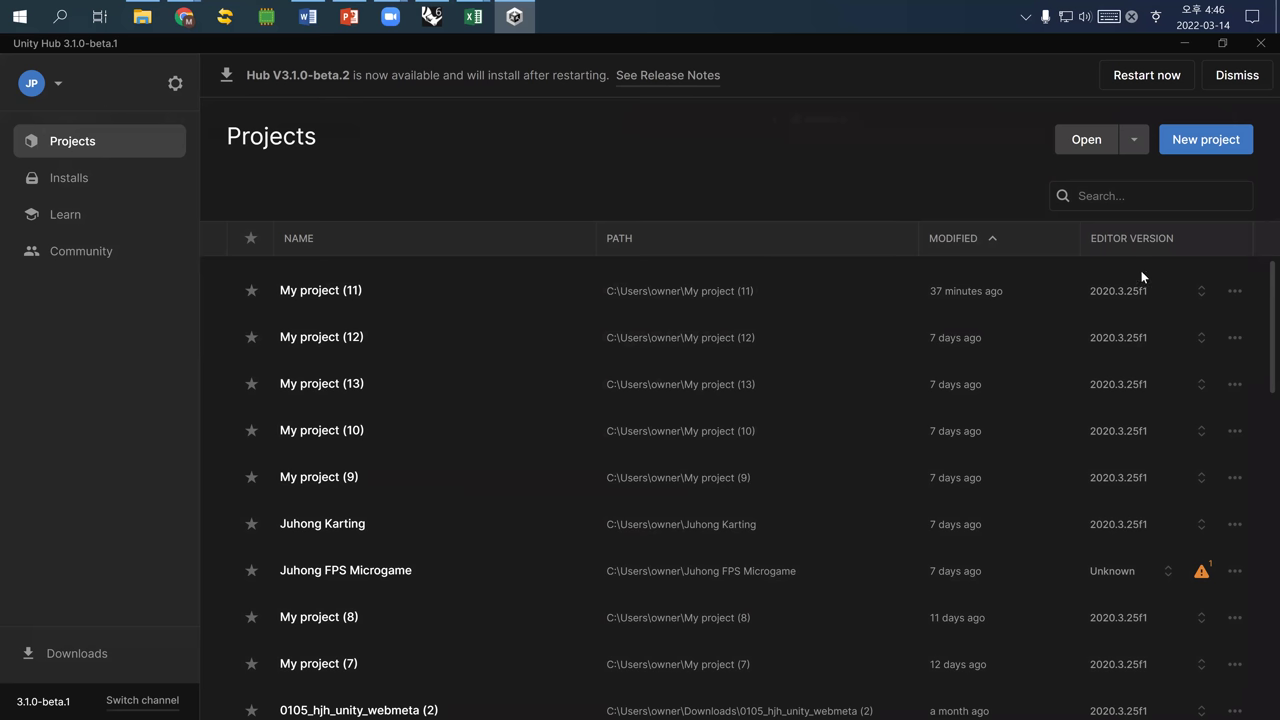
Start a new 3D project and browse for its location in the personally named folder on drive C:
{"action": "left_click", "coordinate": [1210, 142]}
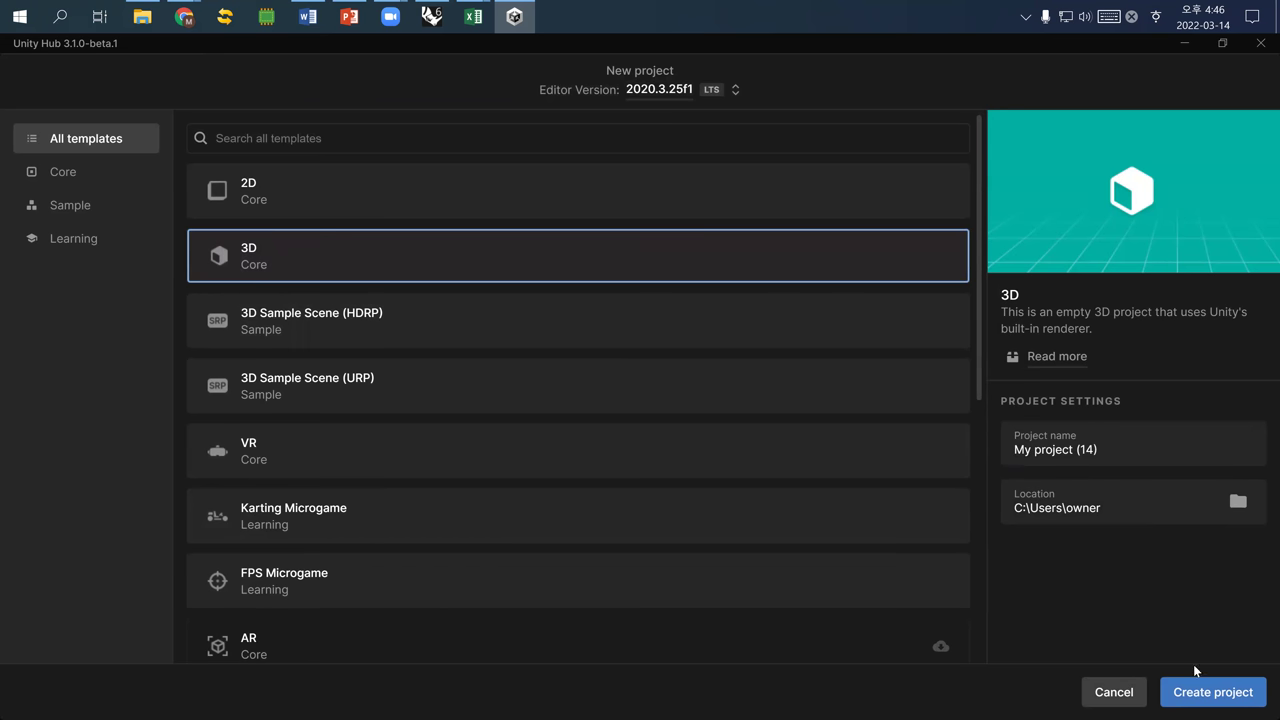
{"action": "left_click", "coordinate": [1152, 512]}
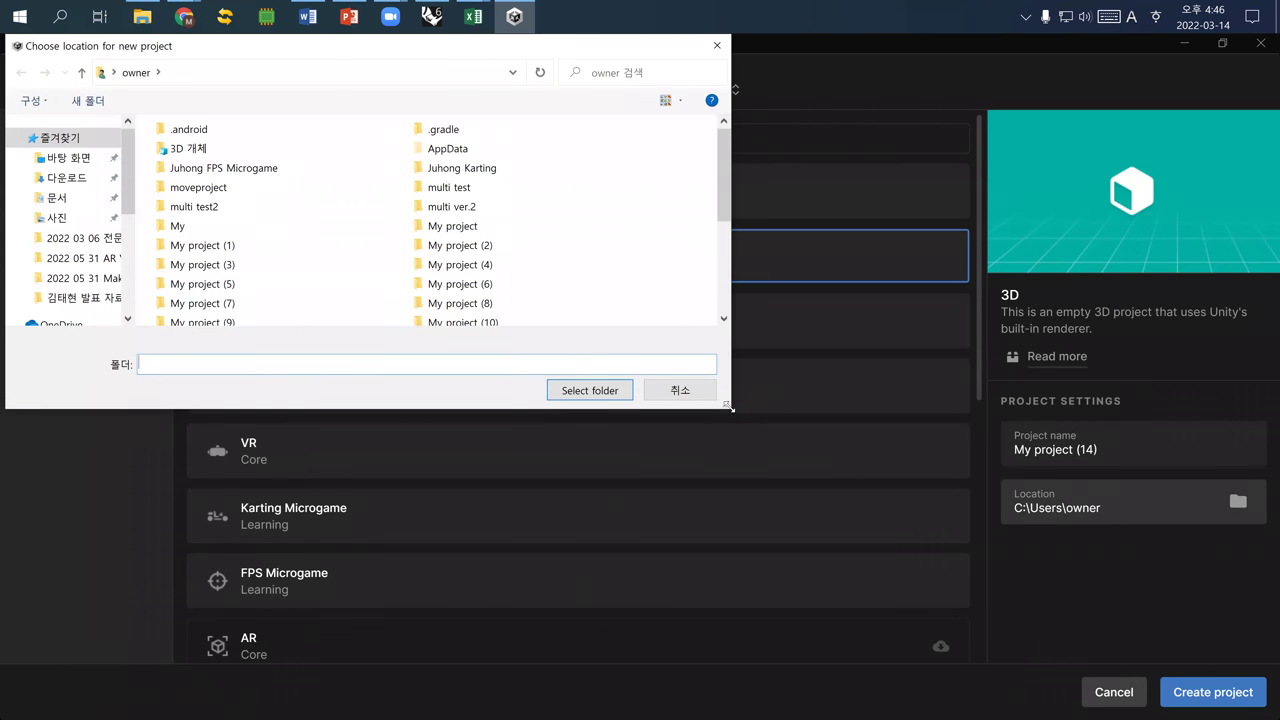
{"action": "left_click_drag", "start_coordinate": [729, 408], "coordinate": [876, 542]}
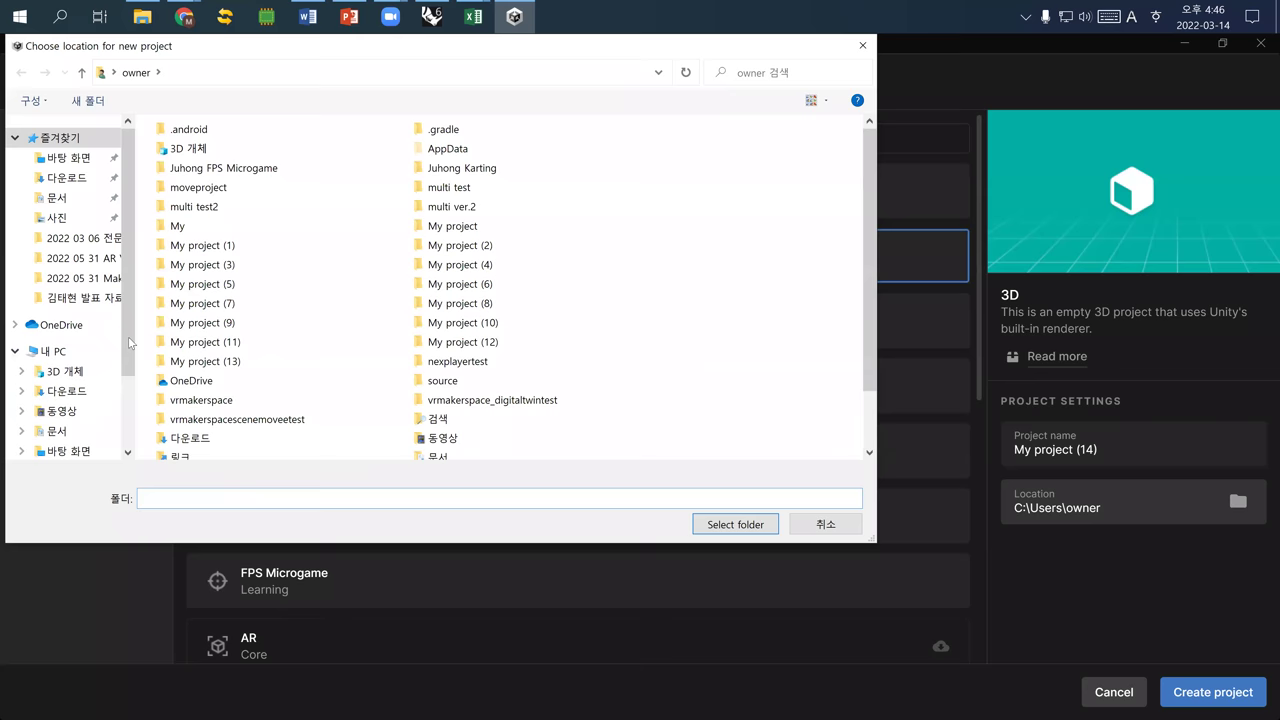
{"action": "scroll", "coordinate": [135, 410], "scroll_direction": "down", "scroll_amount": 2}
{"action": "scroll", "coordinate": [135, 410], "scroll_direction": "down", "scroll_amount": 1}
{"action": "left_click", "coordinate": [80, 398]}
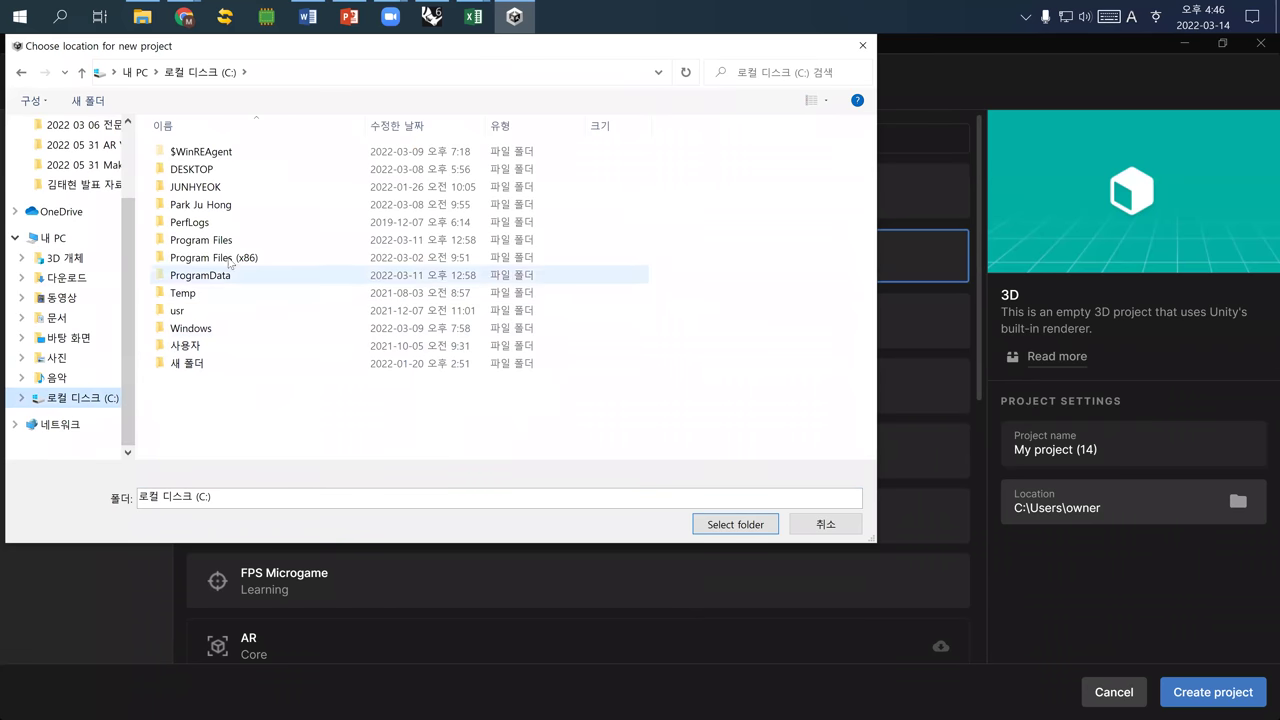
{"action": "left_click", "coordinate": [205, 206]}
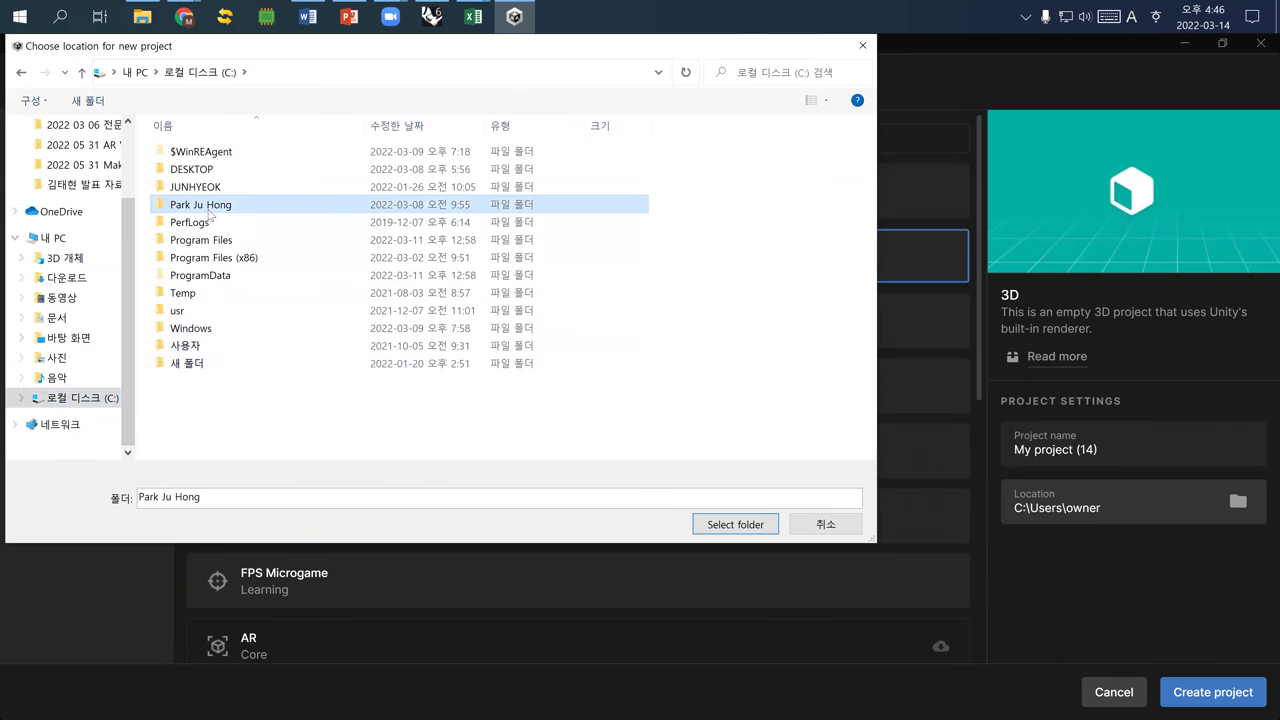
{"action": "double_click", "coordinate": [210, 206]}
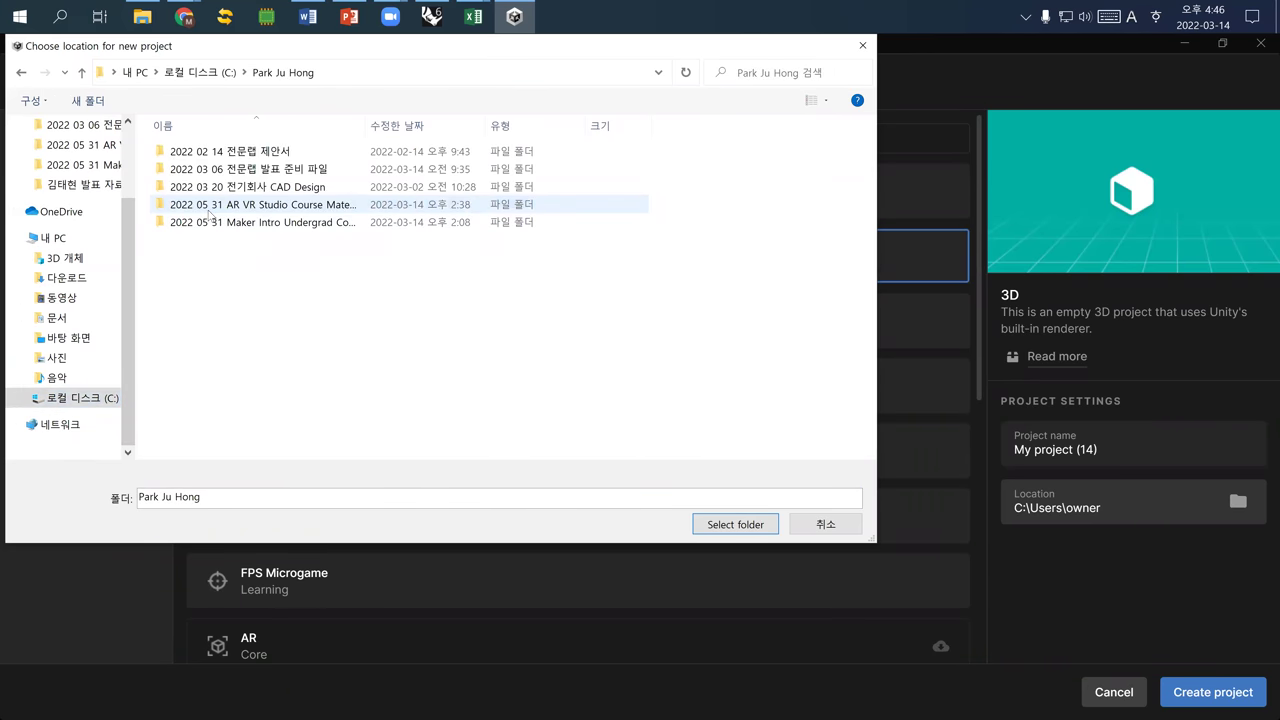
Create a "room demo" folder as the project location and create the 3D project there
{"action": "left_click", "coordinate": [87, 100]}
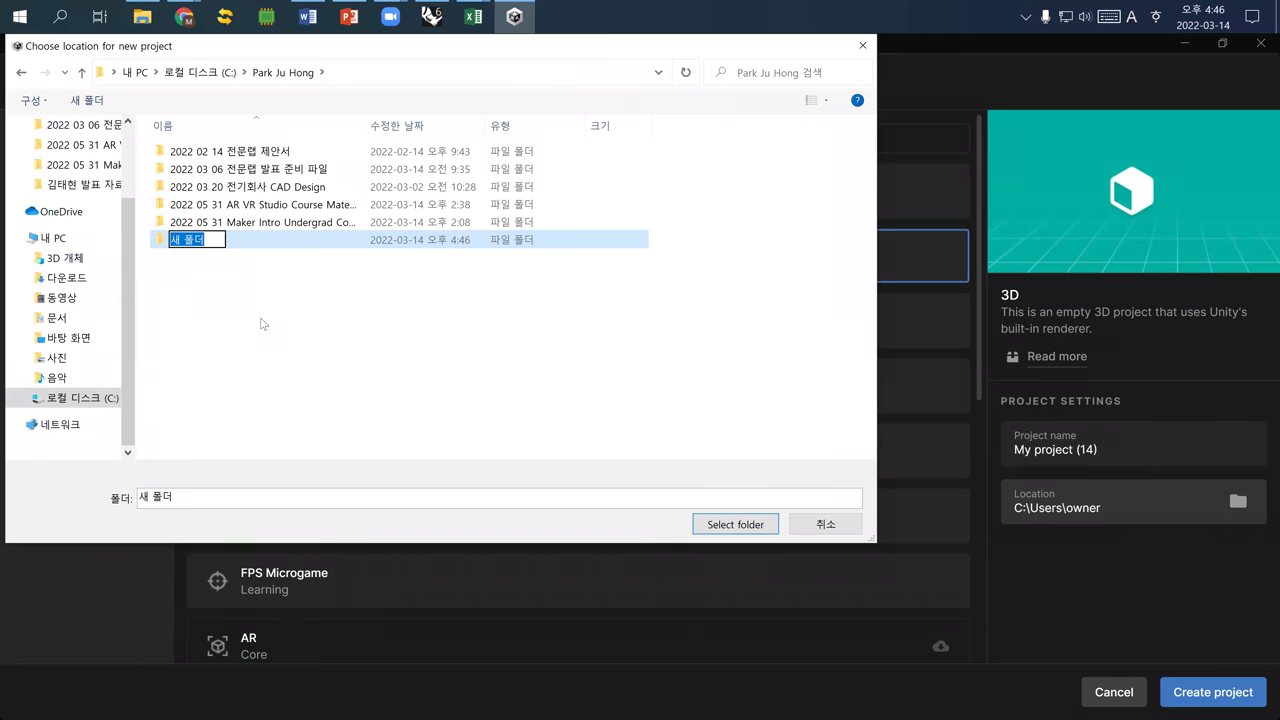
{"action": "type", "text": "room demo"}
{"action": "key", "text": "Return"}
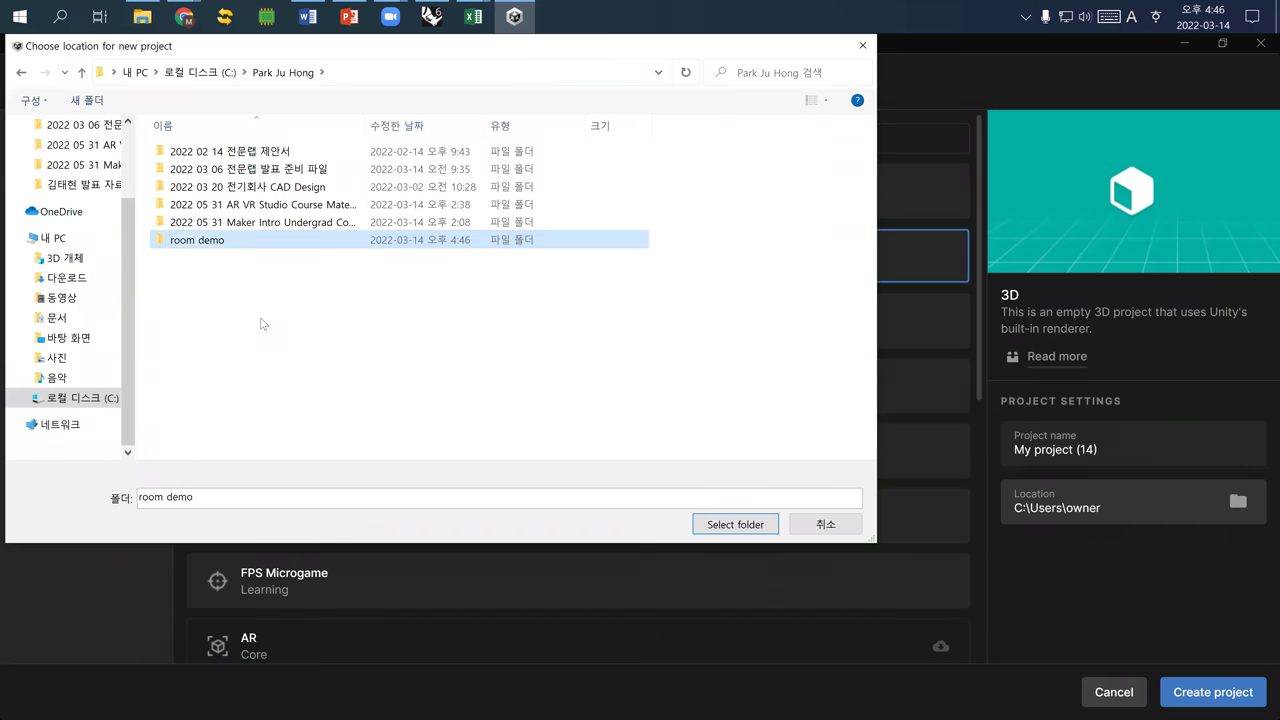
{"action": "double_click", "coordinate": [198, 246]}
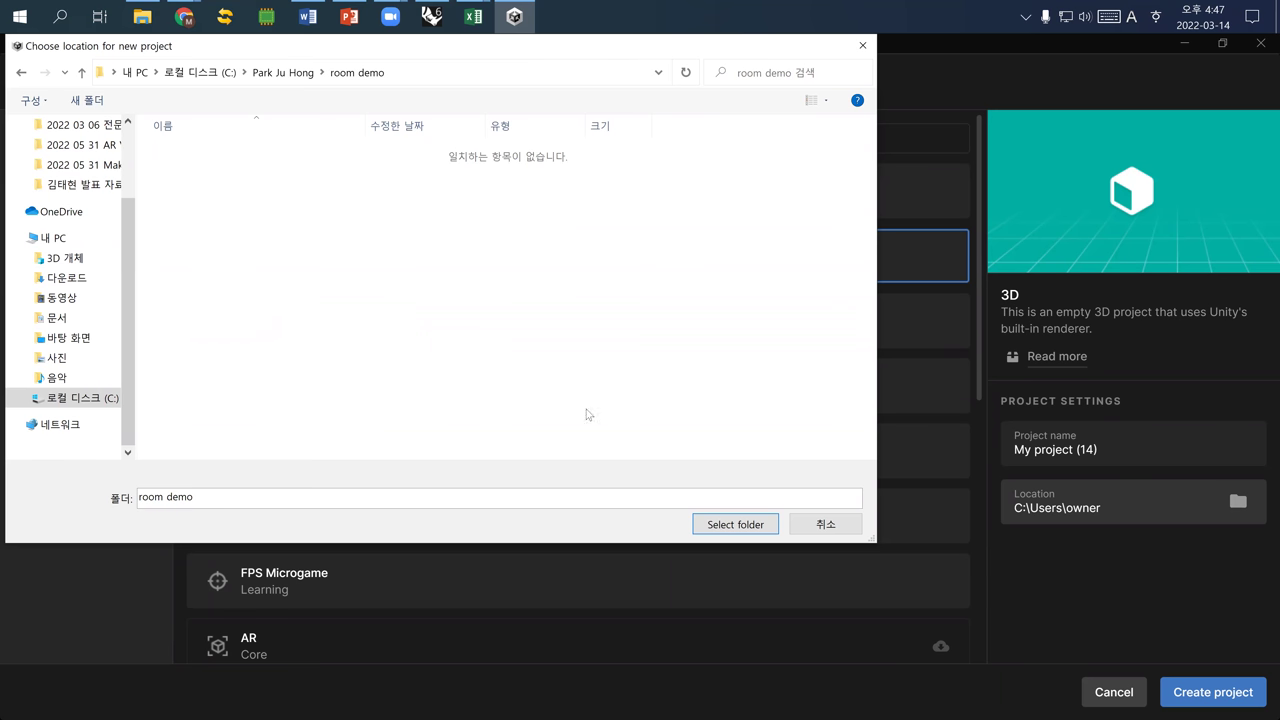
{"action": "left_click", "coordinate": [723, 524]}
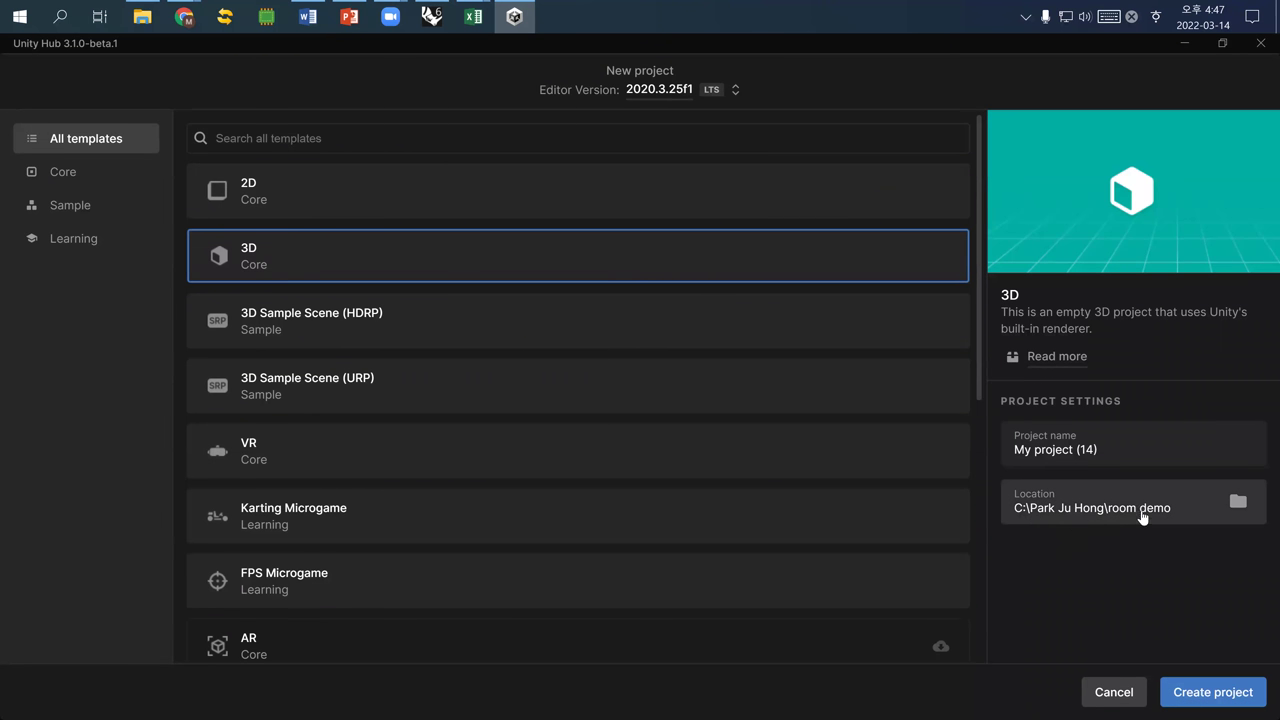
{"action": "left_click", "coordinate": [1214, 692]}
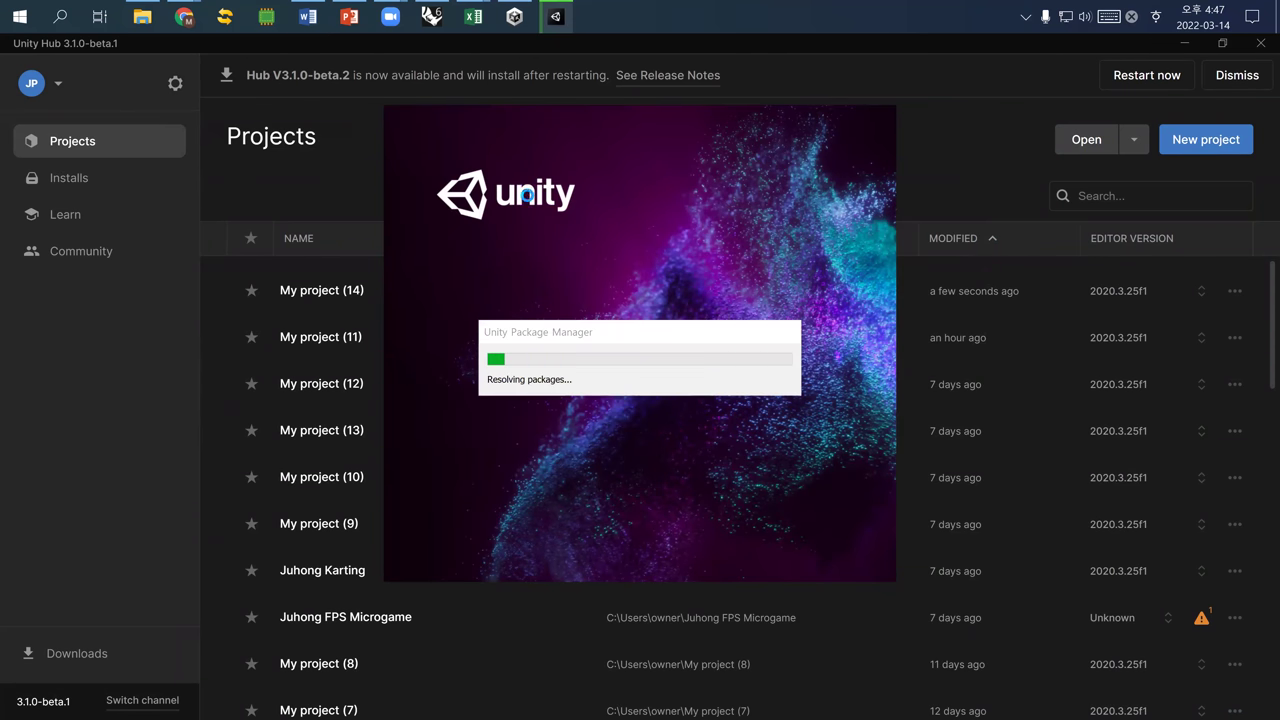
Switch to Rhino and select all objects of the room model again
{"action": "left_click", "coordinate": [431, 16]}
{"action": "scroll", "coordinate": [321, 293], "scroll_direction": "down", "scroll_amount": 5}
{"action": "scroll", "coordinate": [290, 300], "scroll_direction": "up", "scroll_amount": 2}
{"action": "right_click_drag", "start_coordinate": [270, 308], "coordinate": [287, 283]}
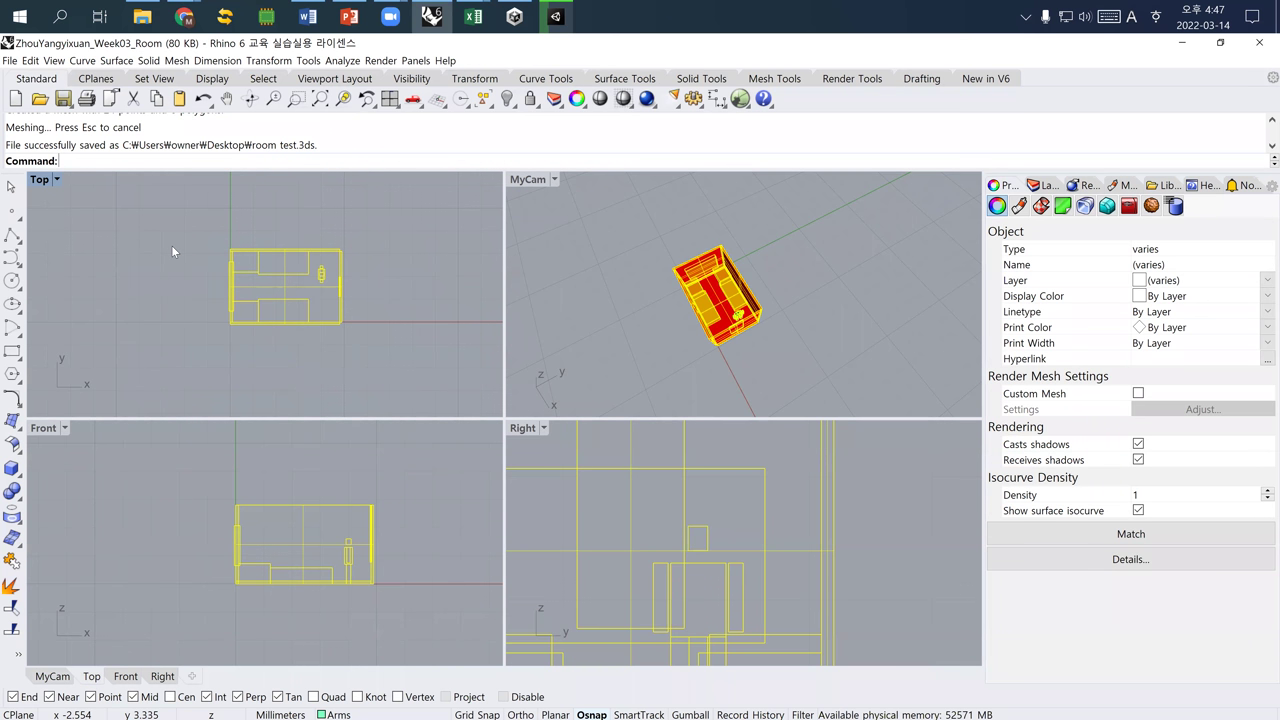
{"action": "scroll", "coordinate": [168, 250], "scroll_direction": "down", "scroll_amount": 3}
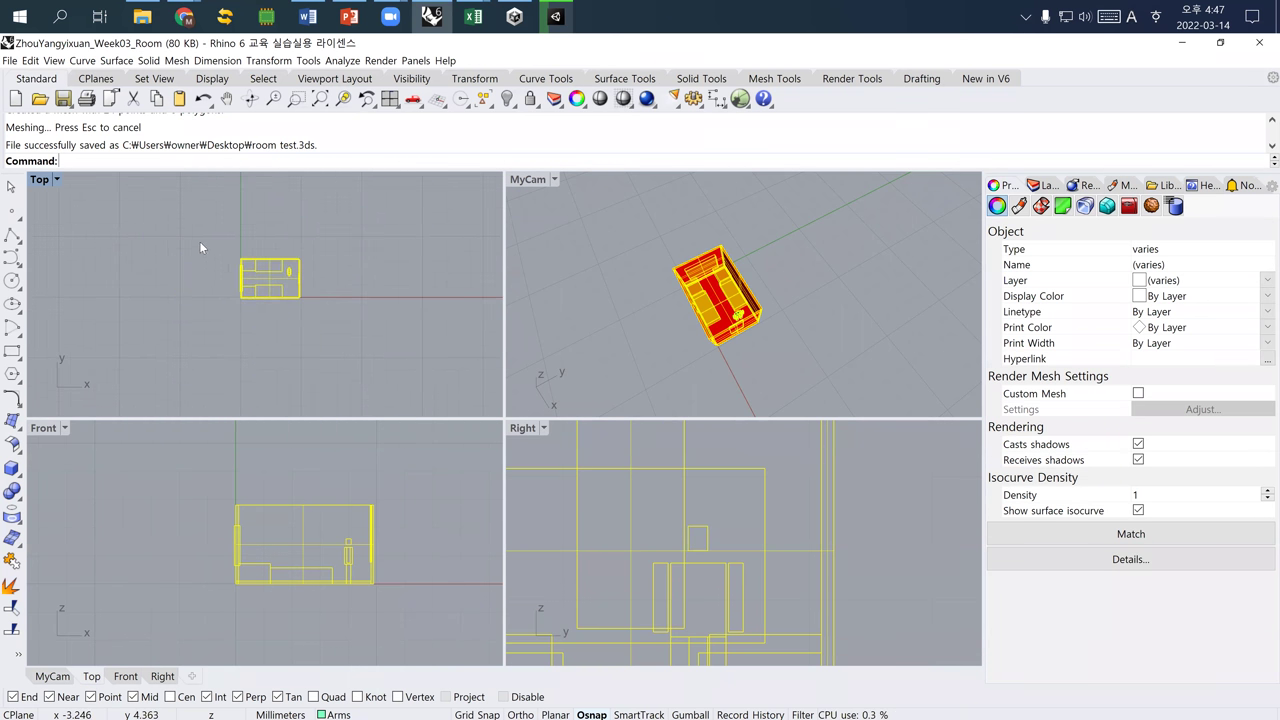
{"action": "left_click", "coordinate": [199, 241]}
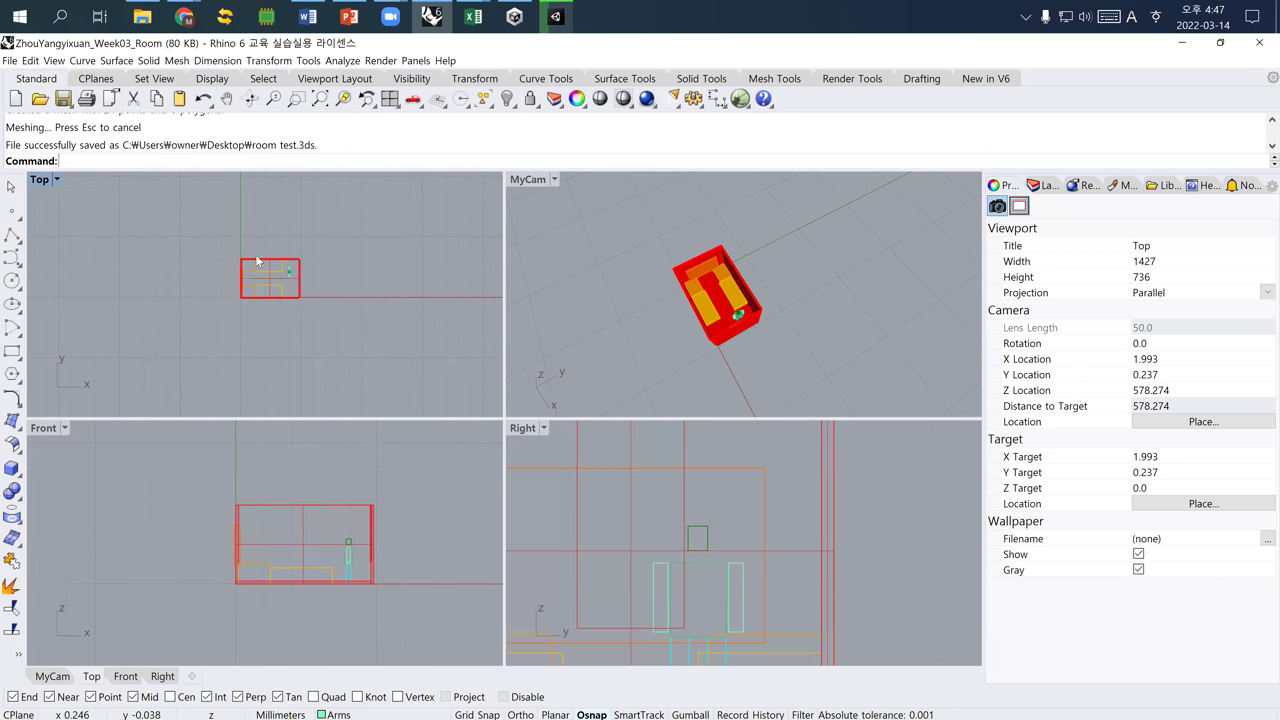
{"action": "left_click_drag", "start_coordinate": [211, 229], "coordinate": [334, 321]}
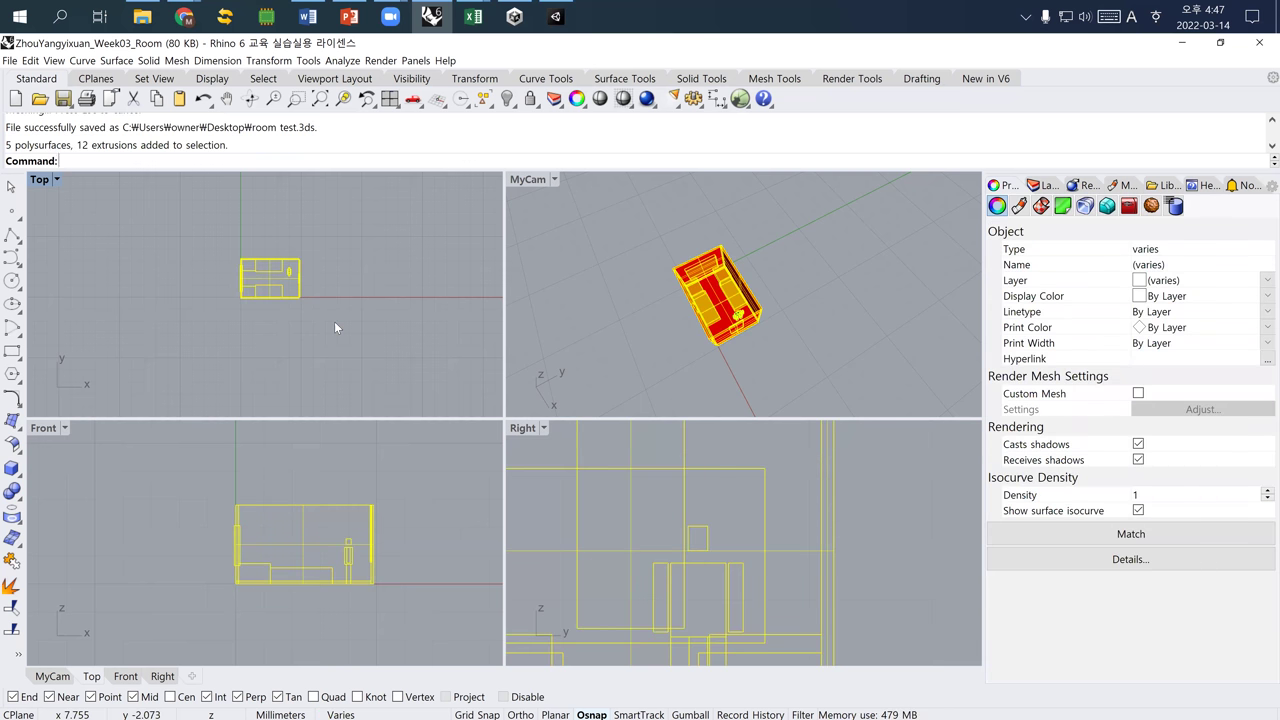
Rotate the selected room model half a turn about the origin in the top view
{"action": "type", "text": "Rotate"}
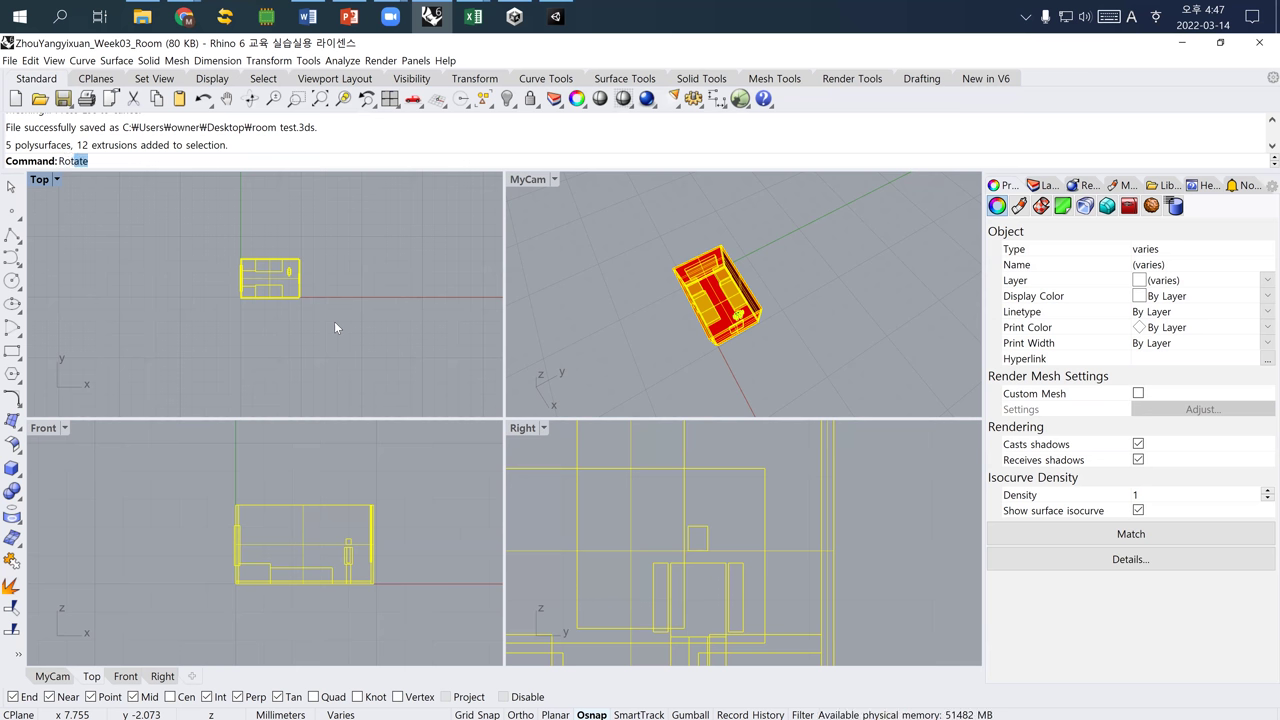
{"action": "key", "text": "Return"}
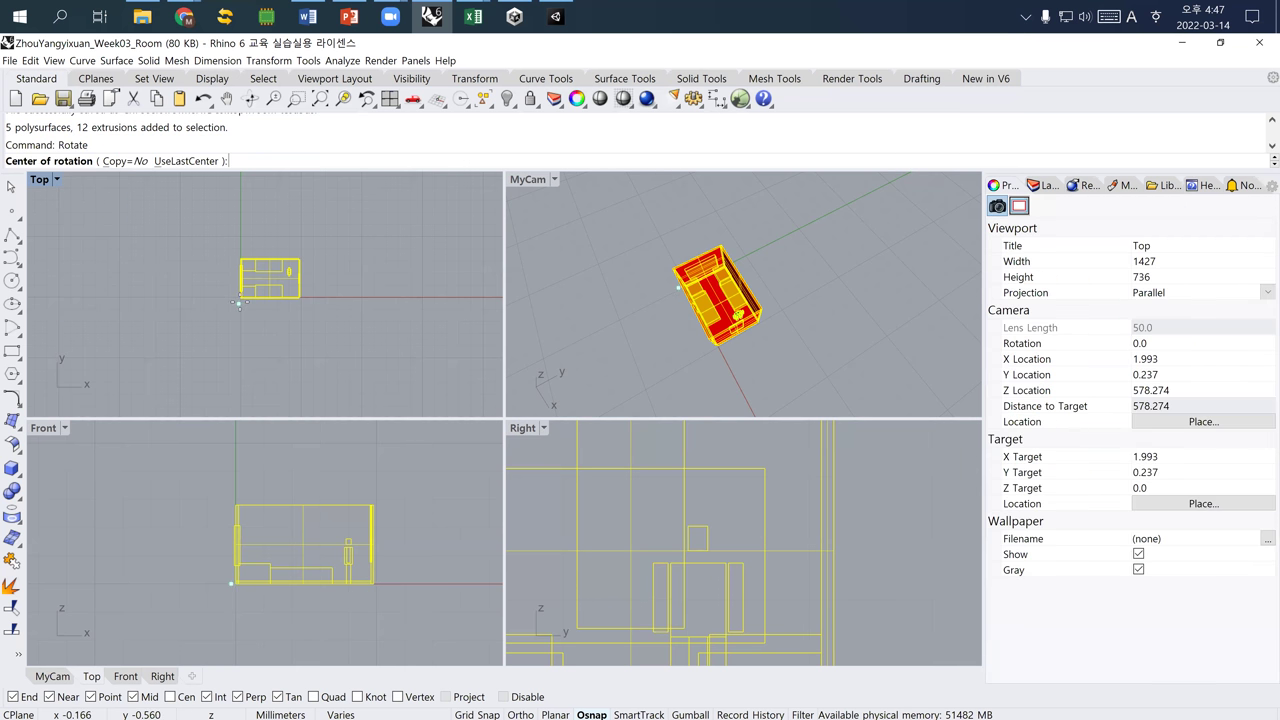
{"action": "type", "text": "0"}
{"action": "key", "text": "Return"}
{"action": "left_click", "coordinate": [367, 297], "text": "shift"}
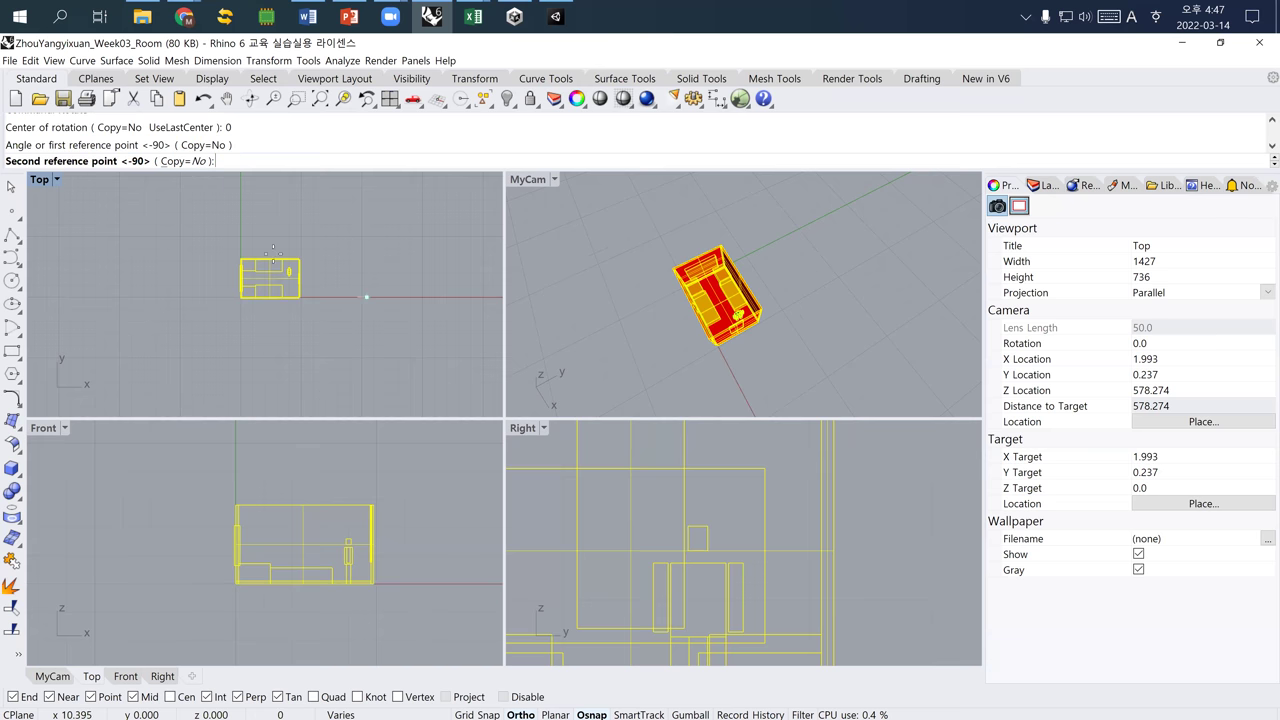
{"action": "left_click", "coordinate": [123, 285]}
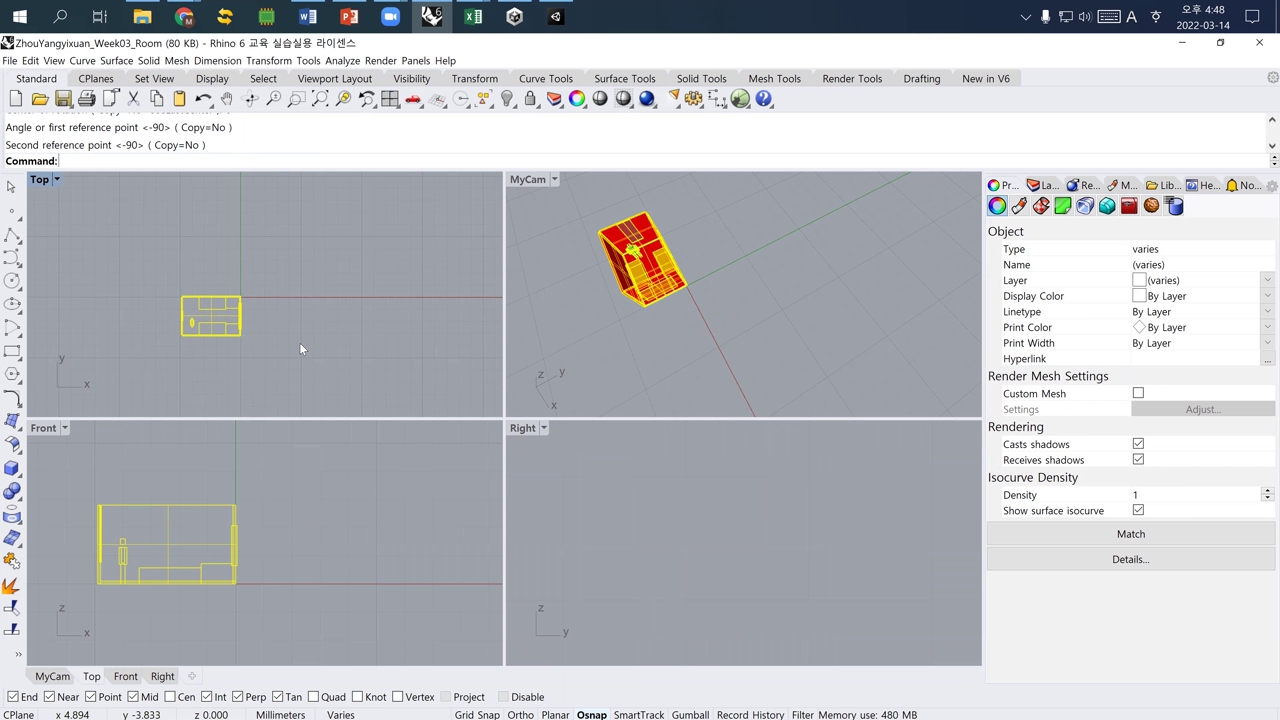
Switch to the Unity editor and examine the contents of the project's Packages, Assets and Scenes folders
{"action": "left_click", "coordinate": [553, 17]}
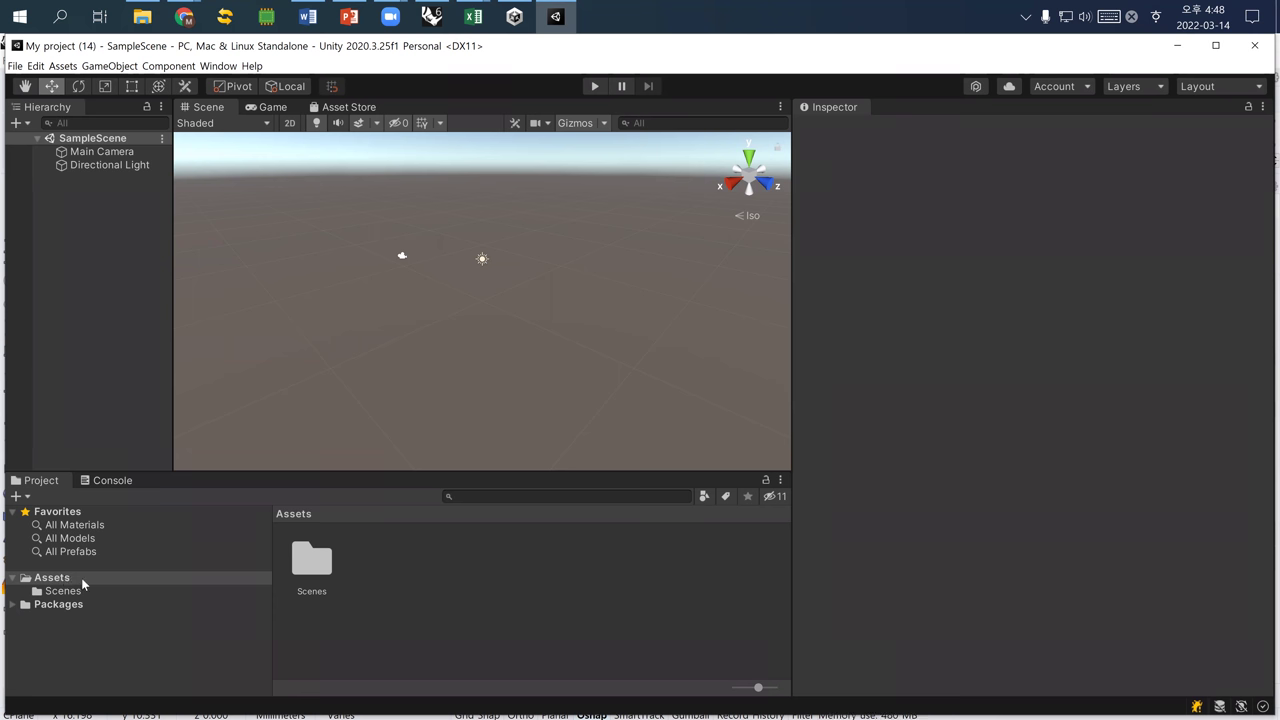
{"action": "left_click", "coordinate": [60, 604]}
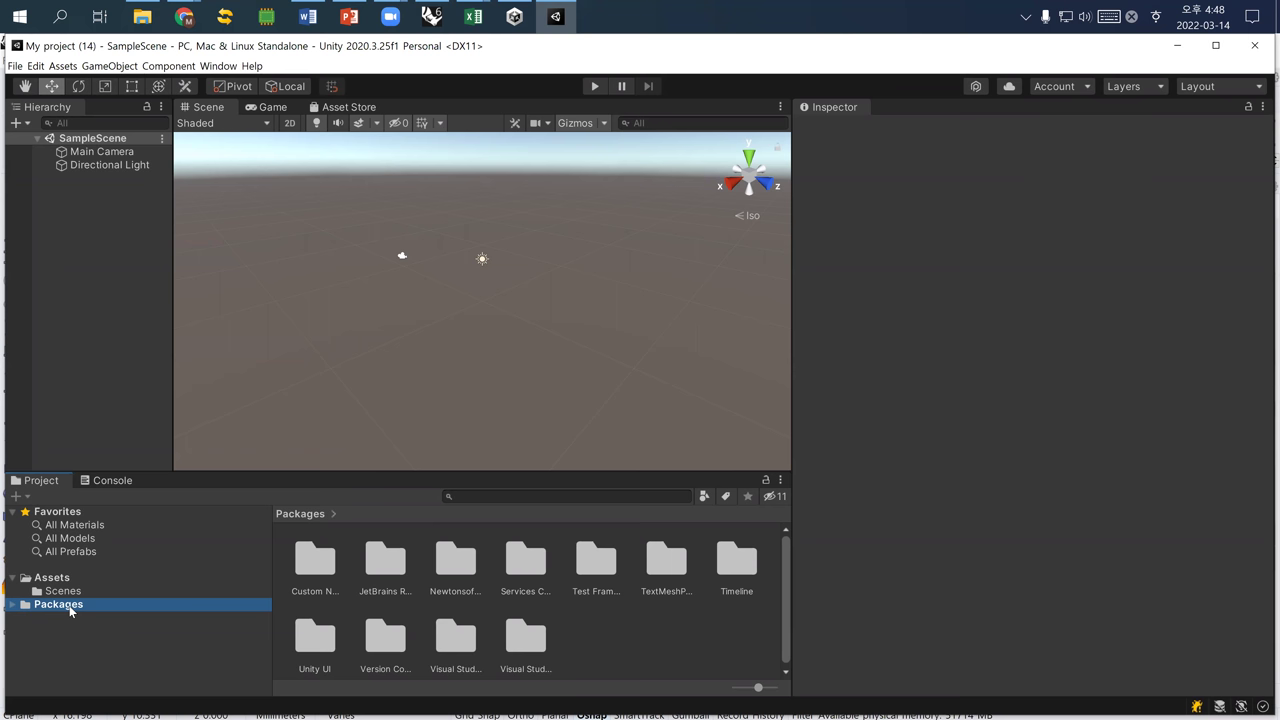
{"action": "left_click", "coordinate": [64, 580]}
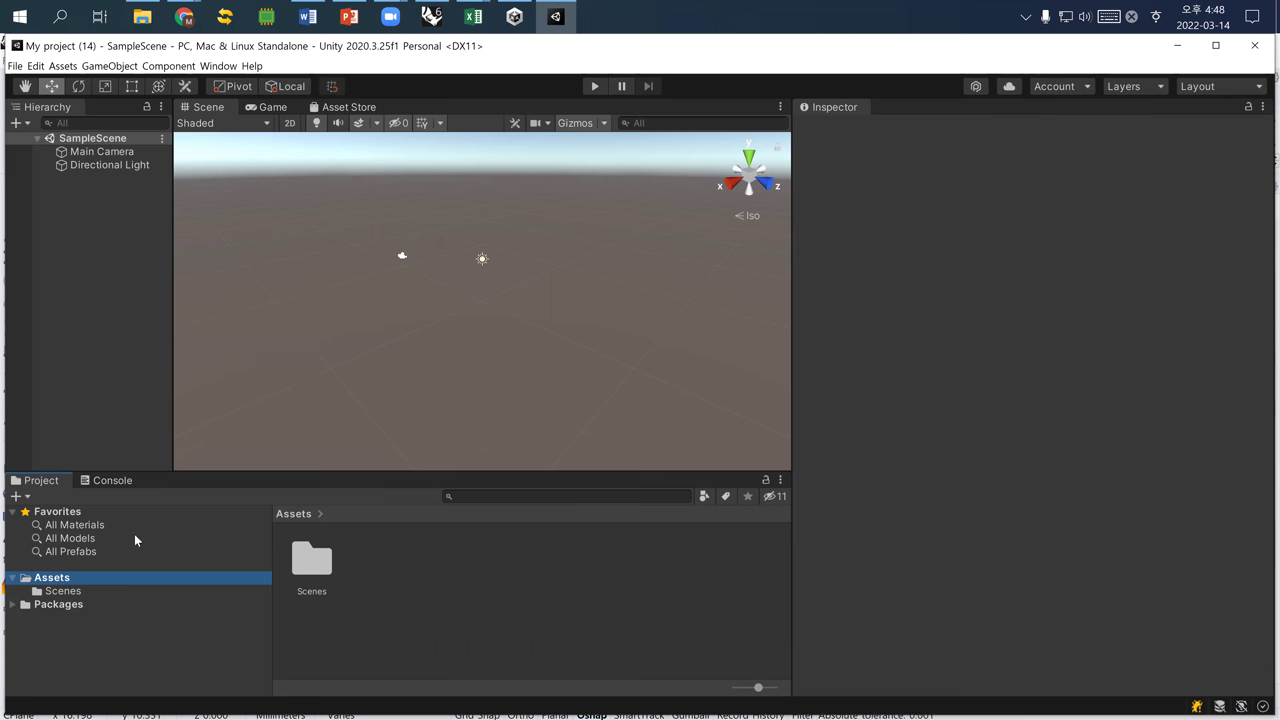
{"action": "left_click", "coordinate": [72, 590]}
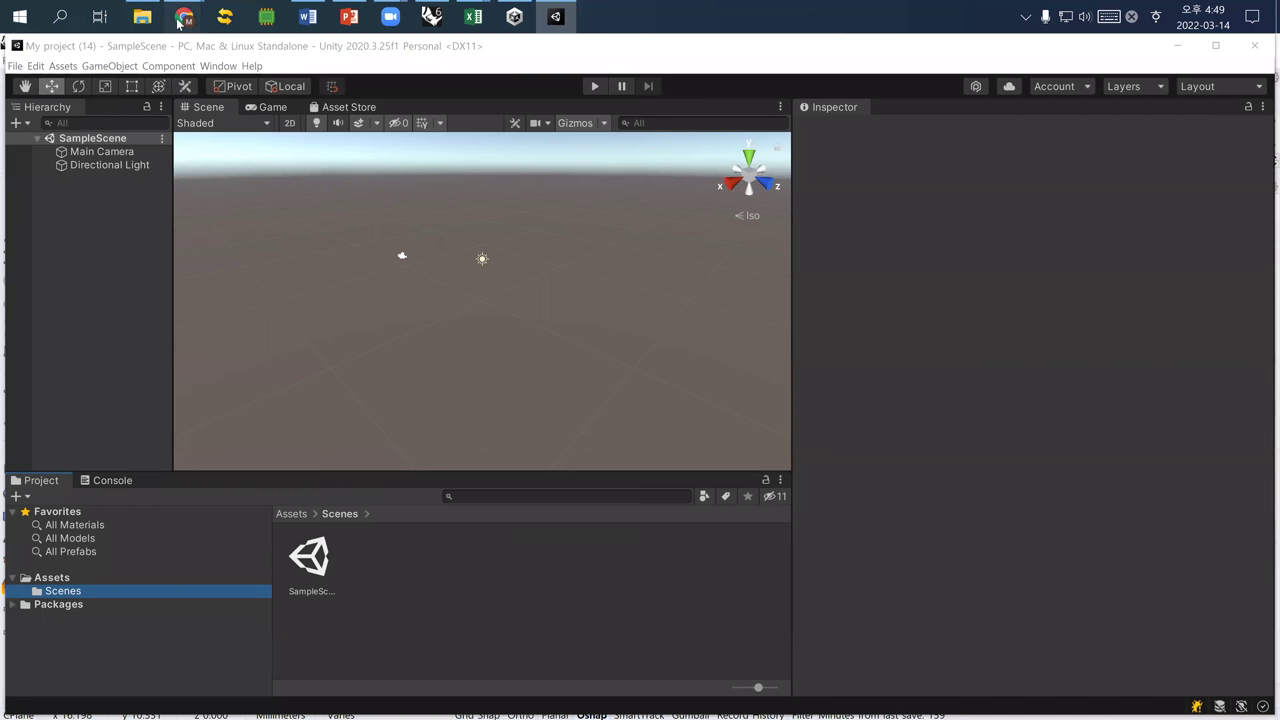
Switch to Chrome and search Google for "appleworm math game"
{"action": "mouse_move", "coordinate": [184, 17]}
{"action": "left_click", "coordinate": [226, 62]}
{"action": "left_click", "coordinate": [403, 78]}
{"action": "key", "text": "ctrl+shift+Tab"}
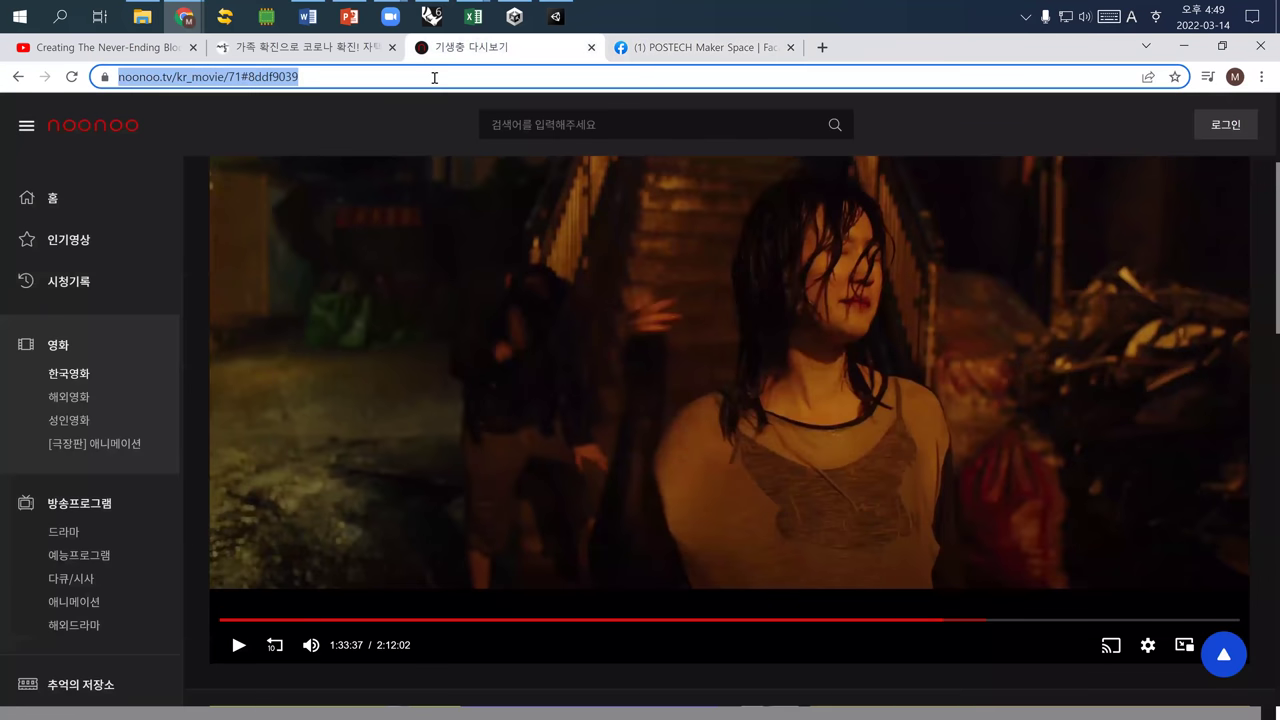
{"action": "type", "text": "apply "}
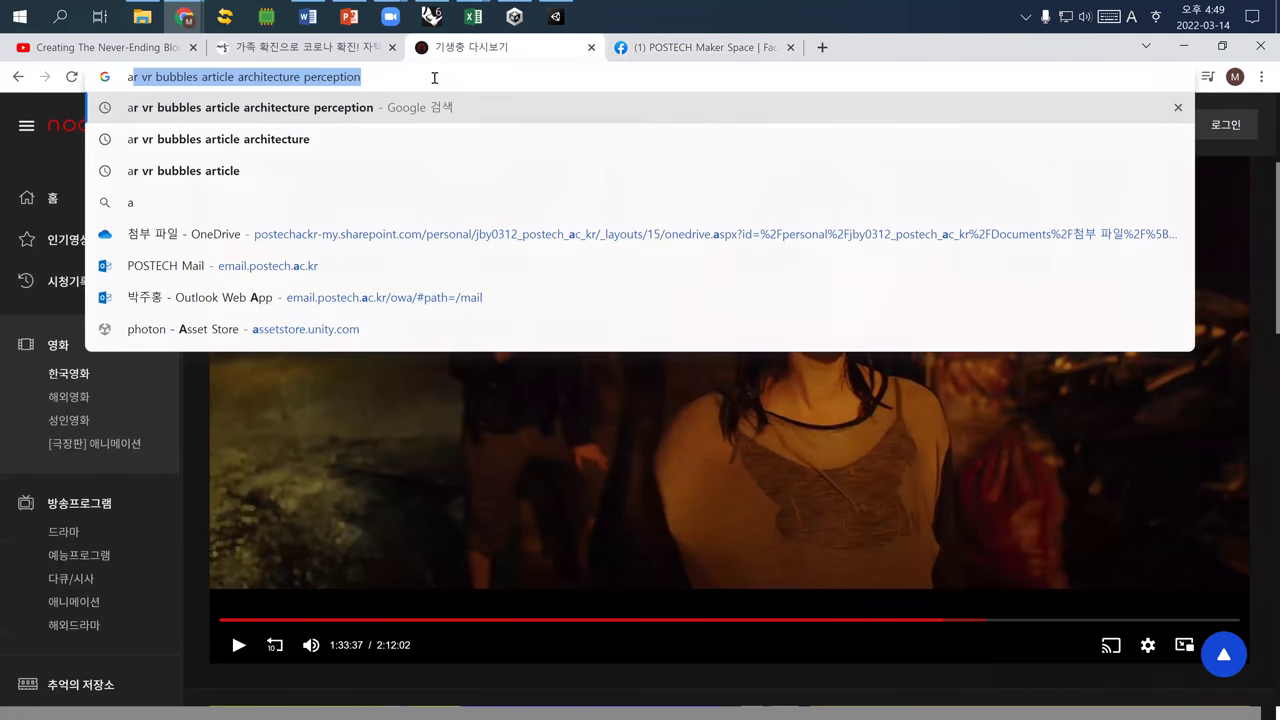
{"action": "type", "text": "worm math game"}
{"action": "key", "text": "Return"}
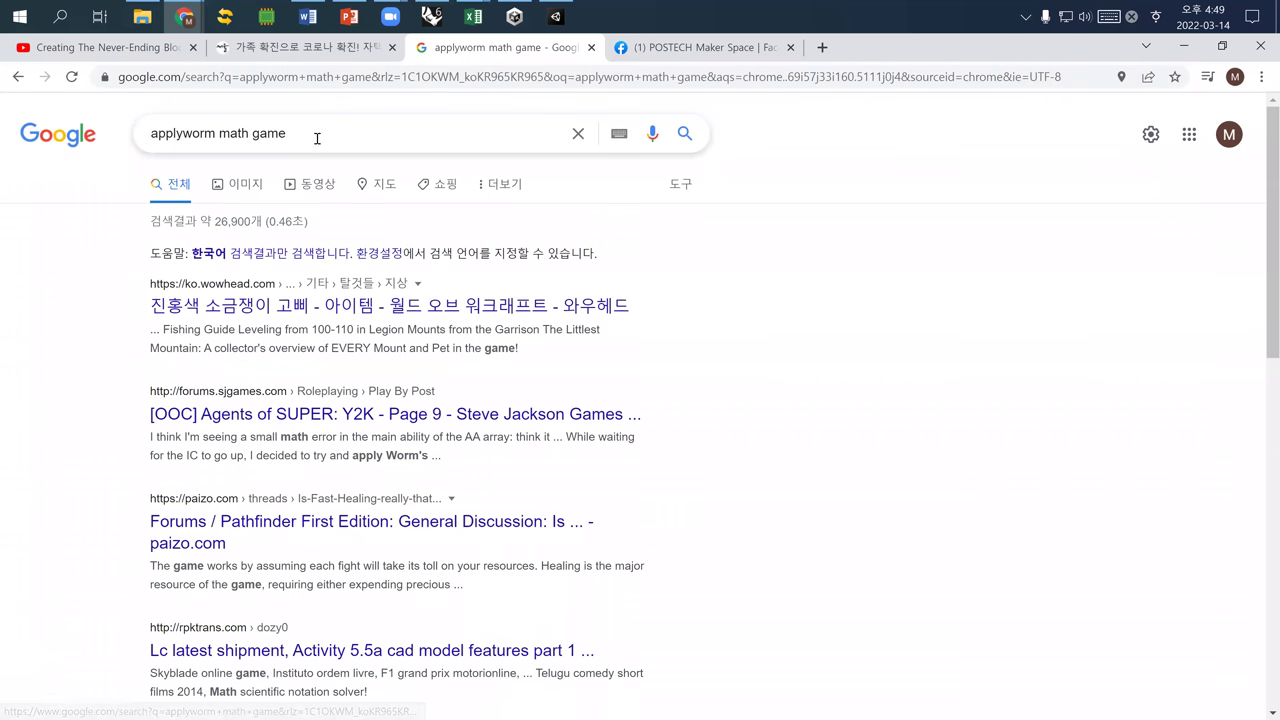
{"action": "left_click", "coordinate": [187, 134]}
{"action": "key", "text": "BackSpace"}
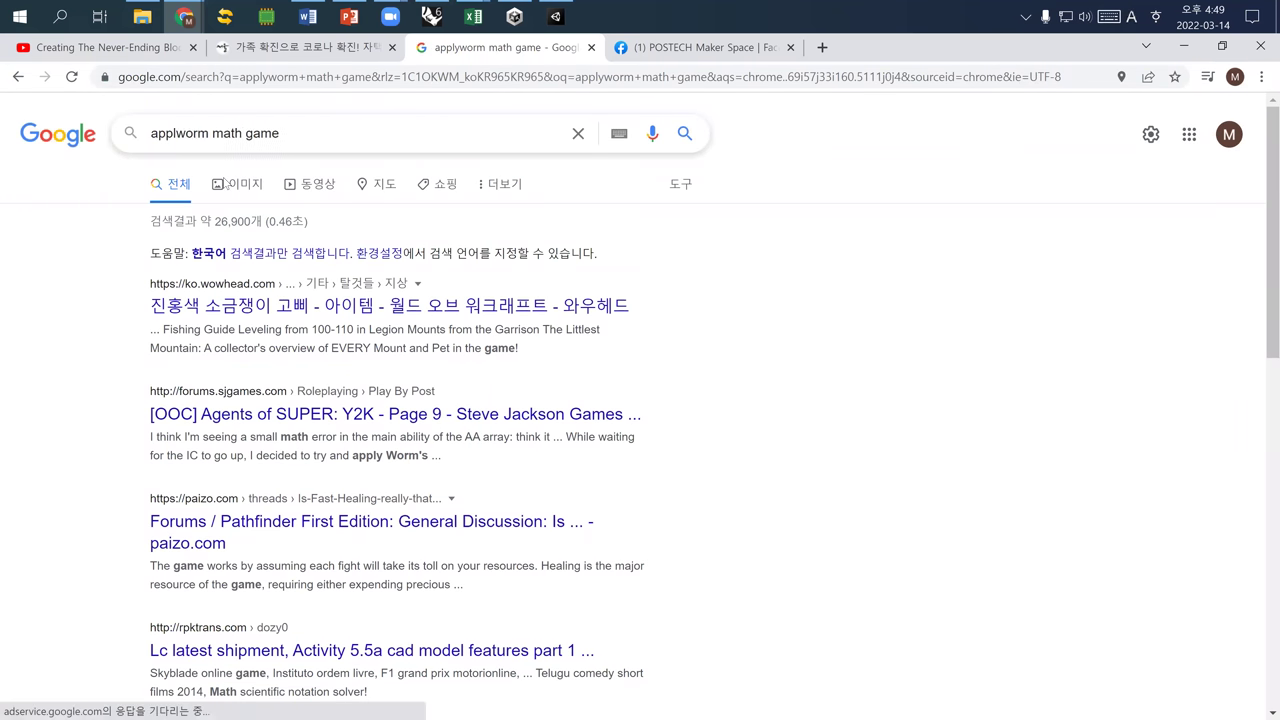
{"action": "type", "text": "e"}
{"action": "key", "text": "Return"}
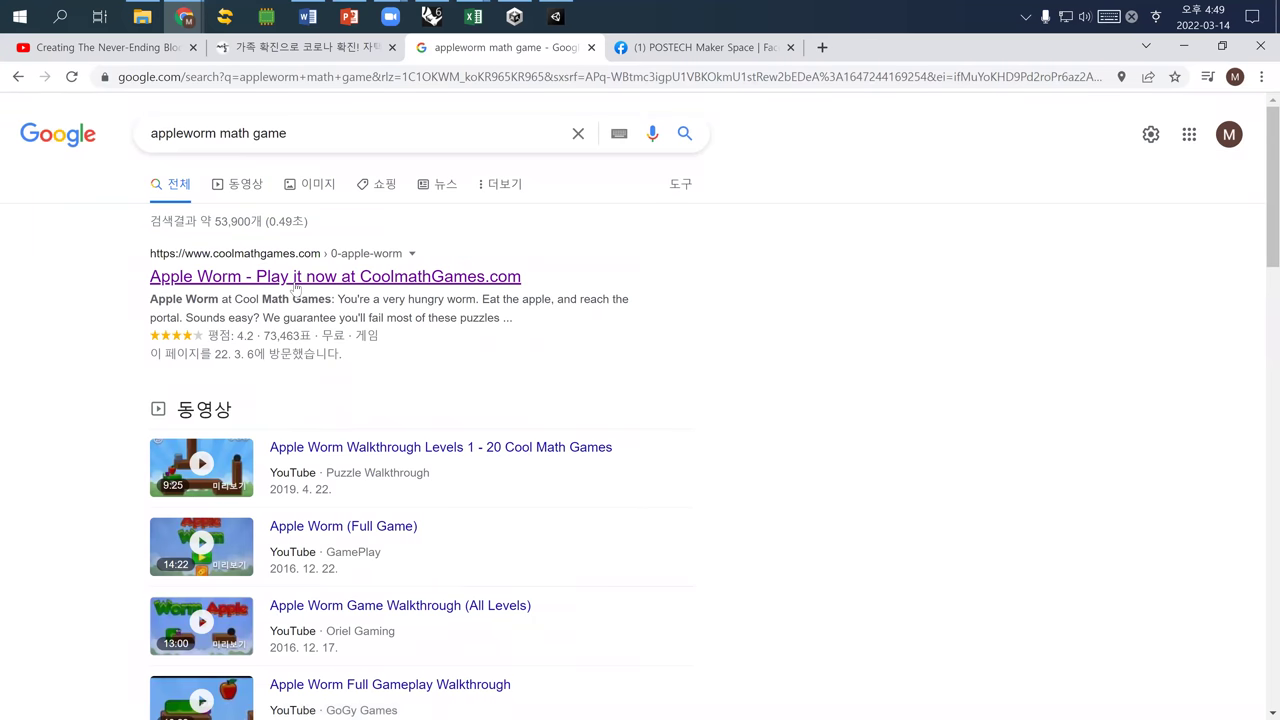
Open Apple Worm on Coolmath Games, start it up to the level selection, and detach its tab into a separate window
{"action": "left_click", "coordinate": [296, 285]}
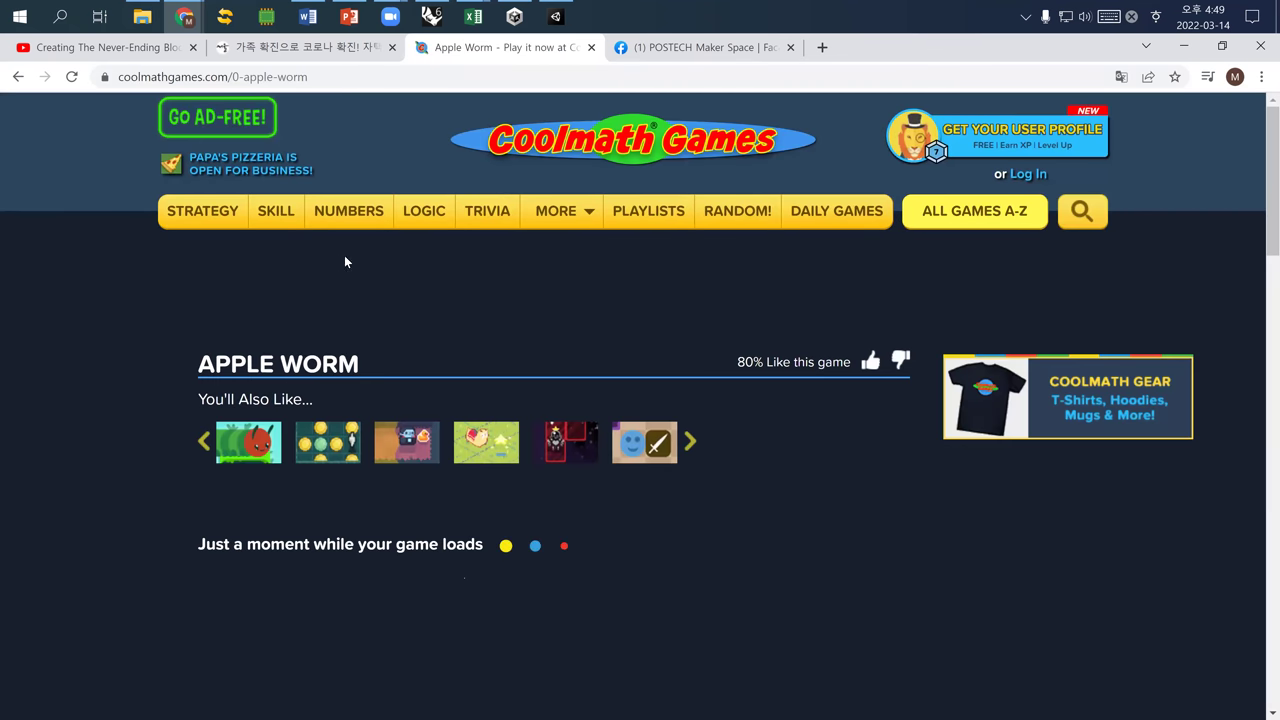
{"action": "scroll", "coordinate": [450, 372], "scroll_direction": "down", "scroll_amount": 2}
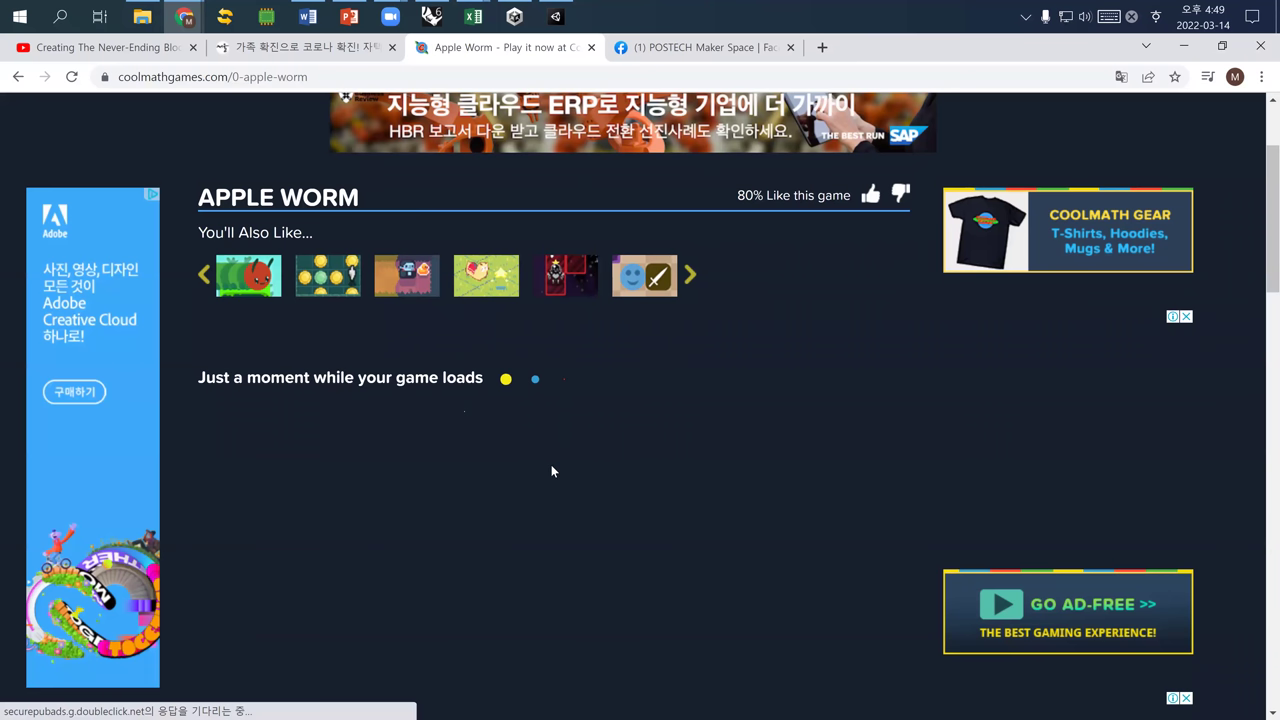
{"action": "scroll", "coordinate": [551, 467], "scroll_direction": "down", "scroll_amount": 3}
{"action": "scroll", "coordinate": [575, 486], "scroll_direction": "up", "scroll_amount": 1}
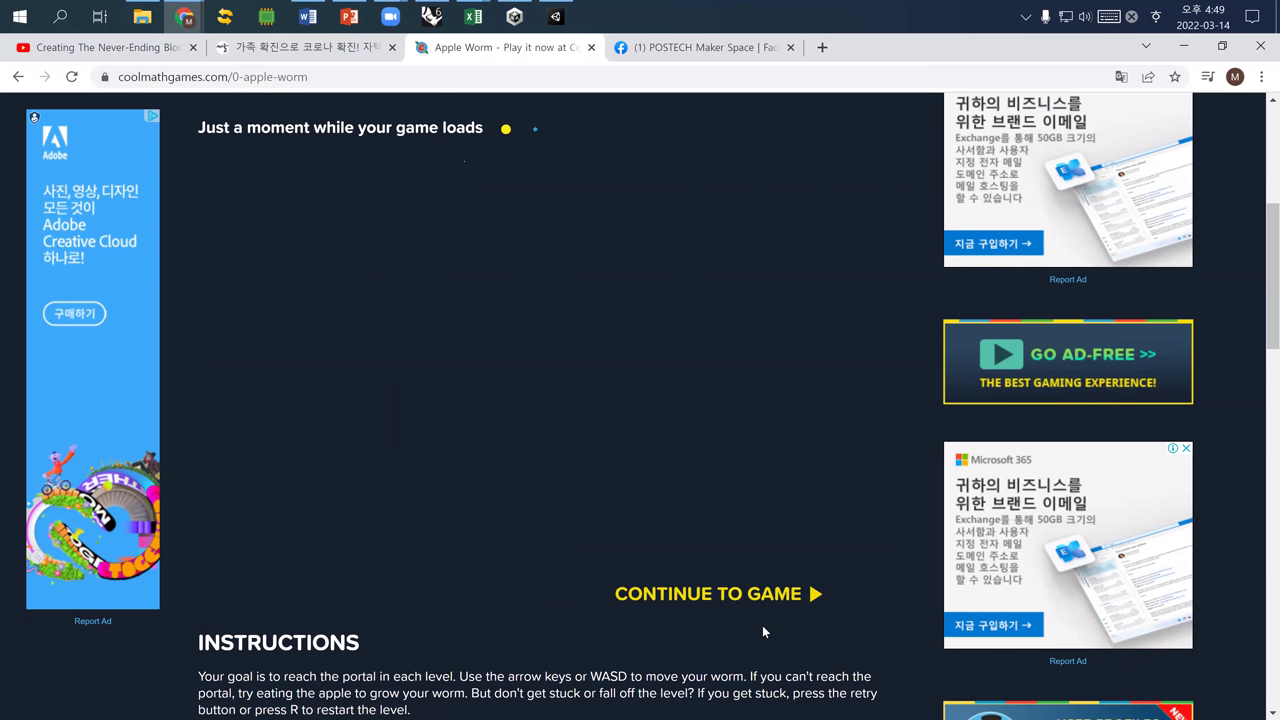
{"action": "left_click", "coordinate": [738, 598]}
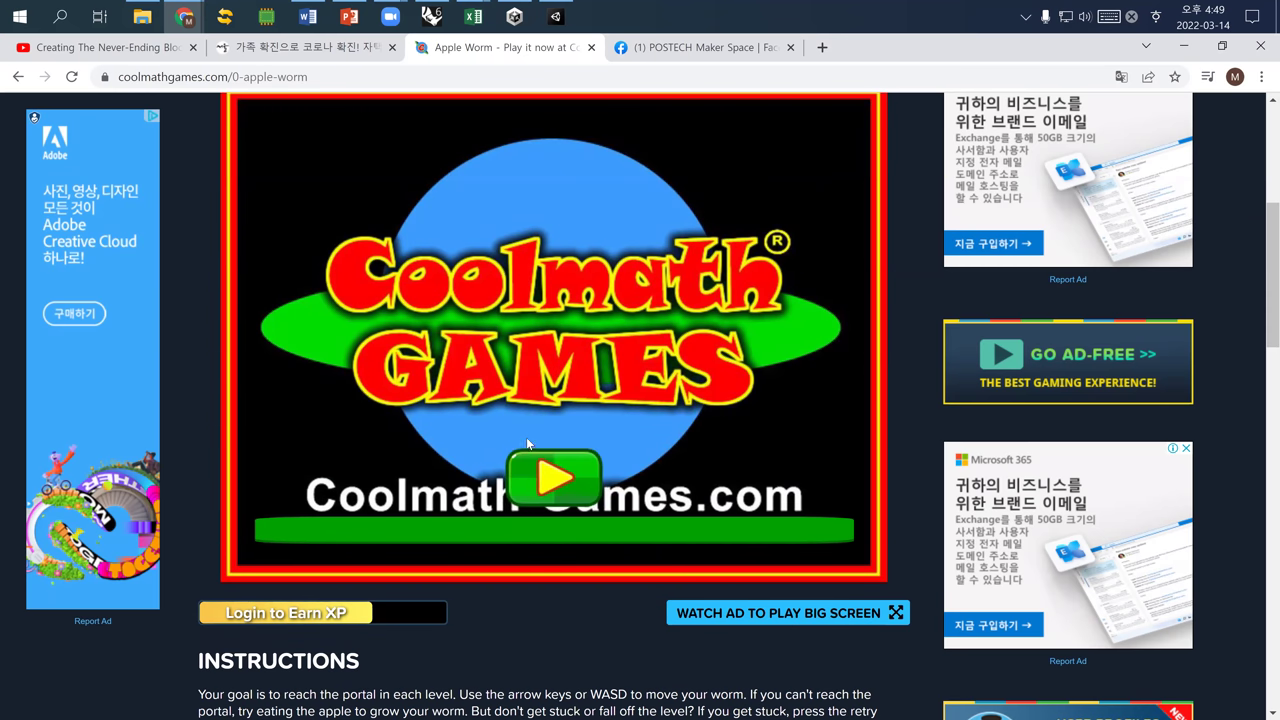
{"action": "left_click", "coordinate": [556, 476]}
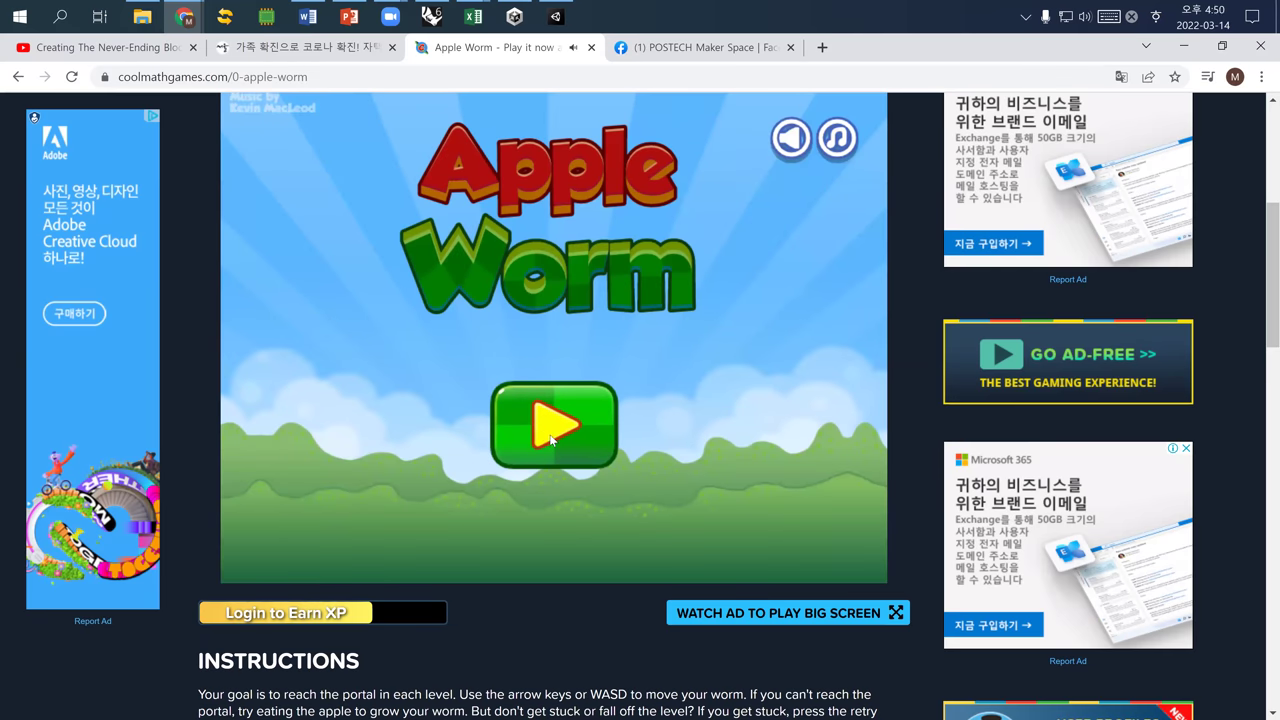
{"action": "left_click", "coordinate": [551, 432]}
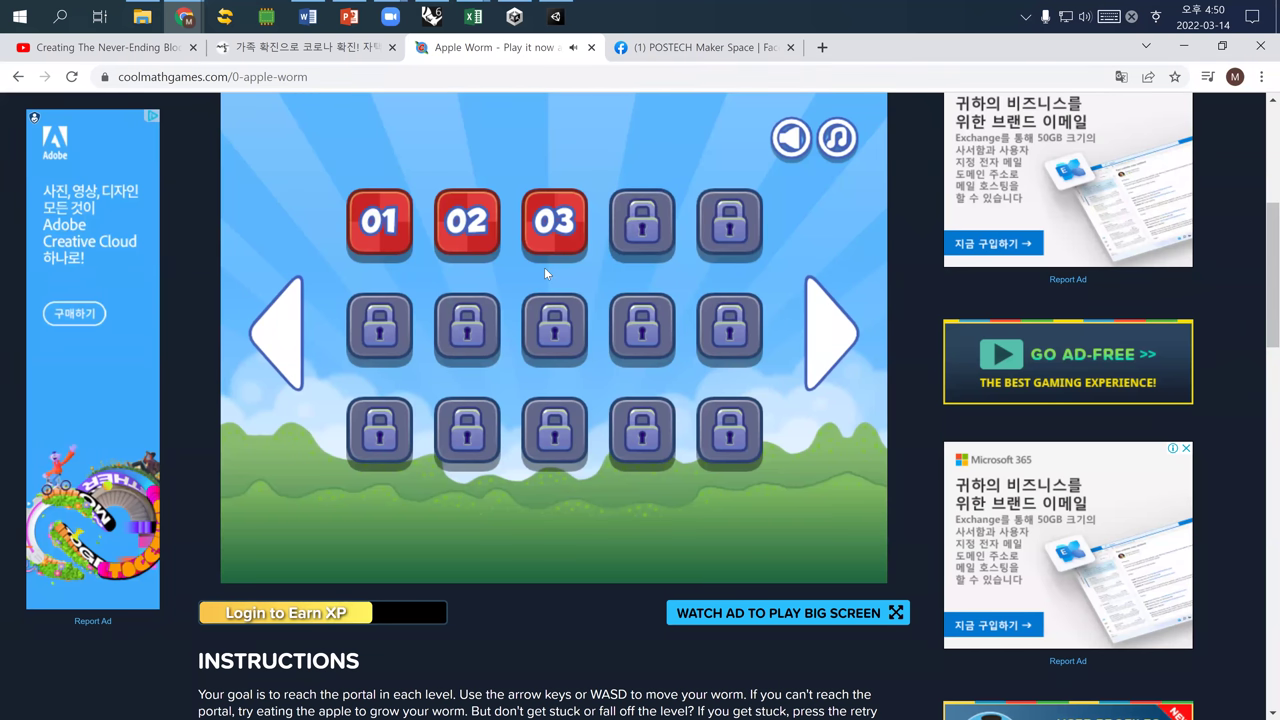
{"action": "left_click_drag", "start_coordinate": [500, 47], "coordinate": [208, 60]}
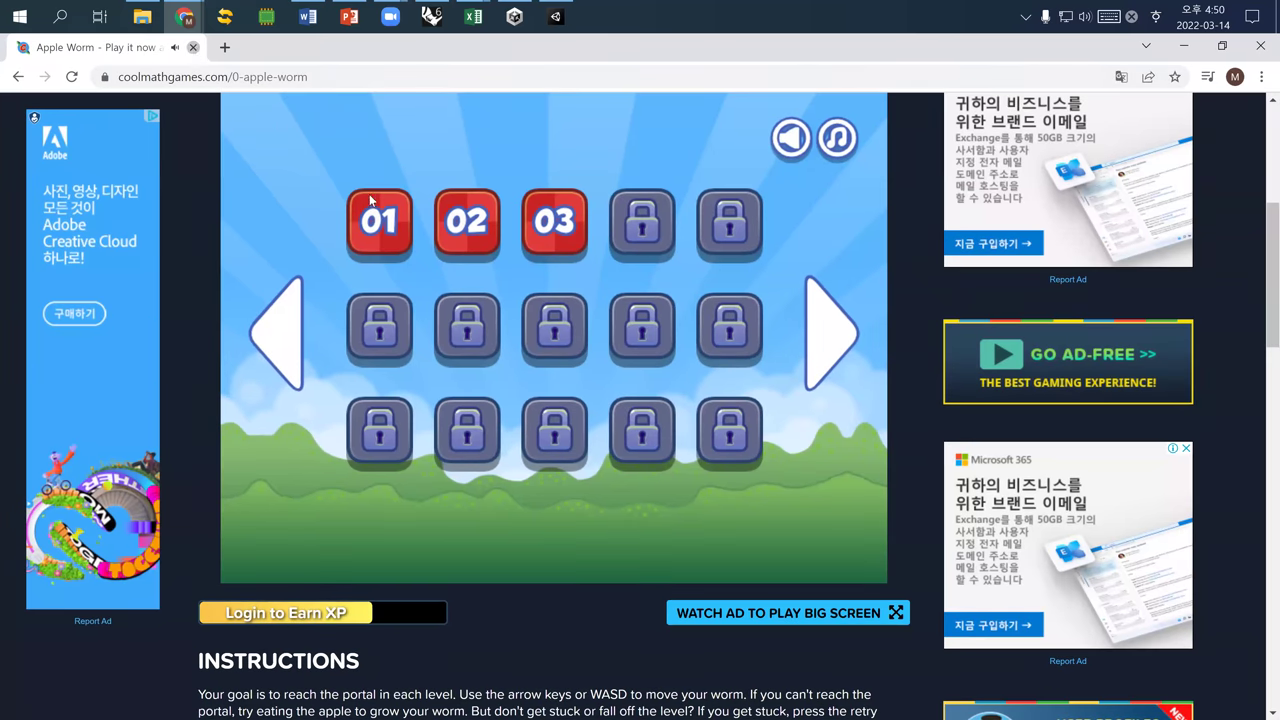
Close the Apple Worm game page and switch back to the Unity editor
{"action": "left_click", "coordinate": [193, 47]}
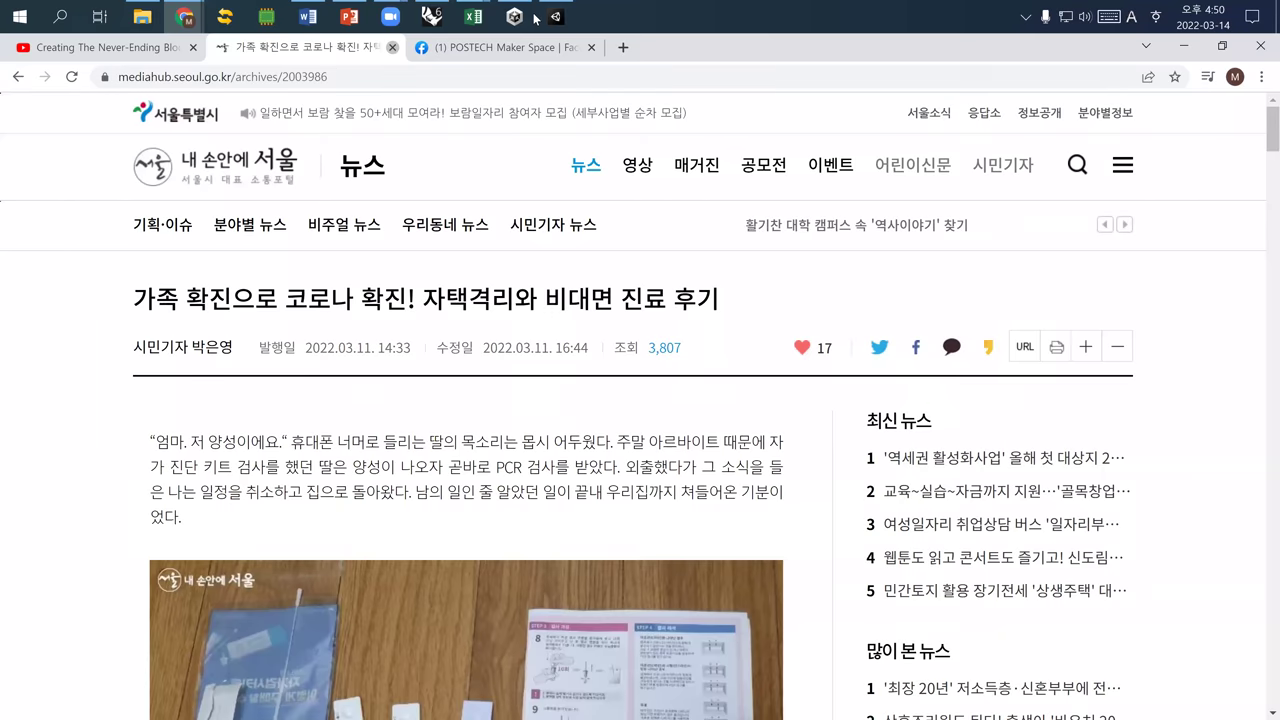
{"action": "key", "text": "ctrl+w"}
{"action": "left_click", "coordinate": [555, 17]}
{"action": "left_click", "coordinate": [409, 292]}
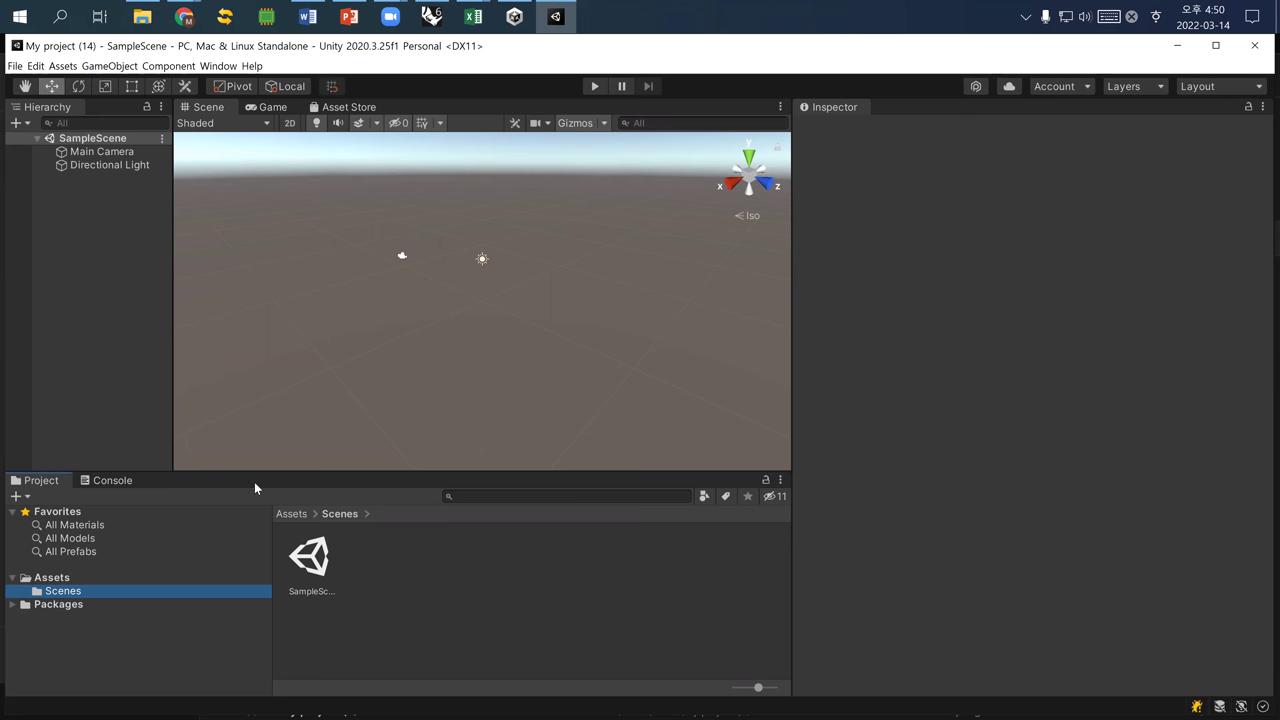
Import the "room test" 3D model from the desktop folder into the project's Assets folder
{"action": "left_click", "coordinate": [51, 578]}
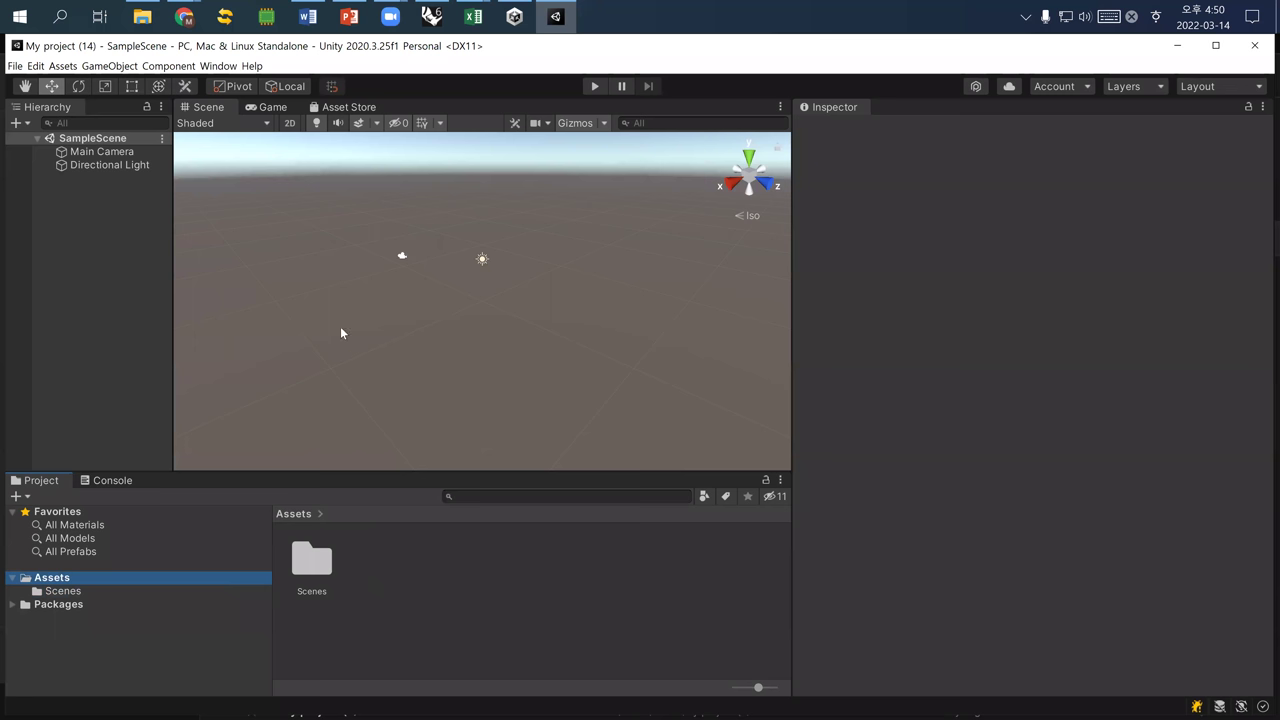
{"action": "left_click", "coordinate": [148, 22]}
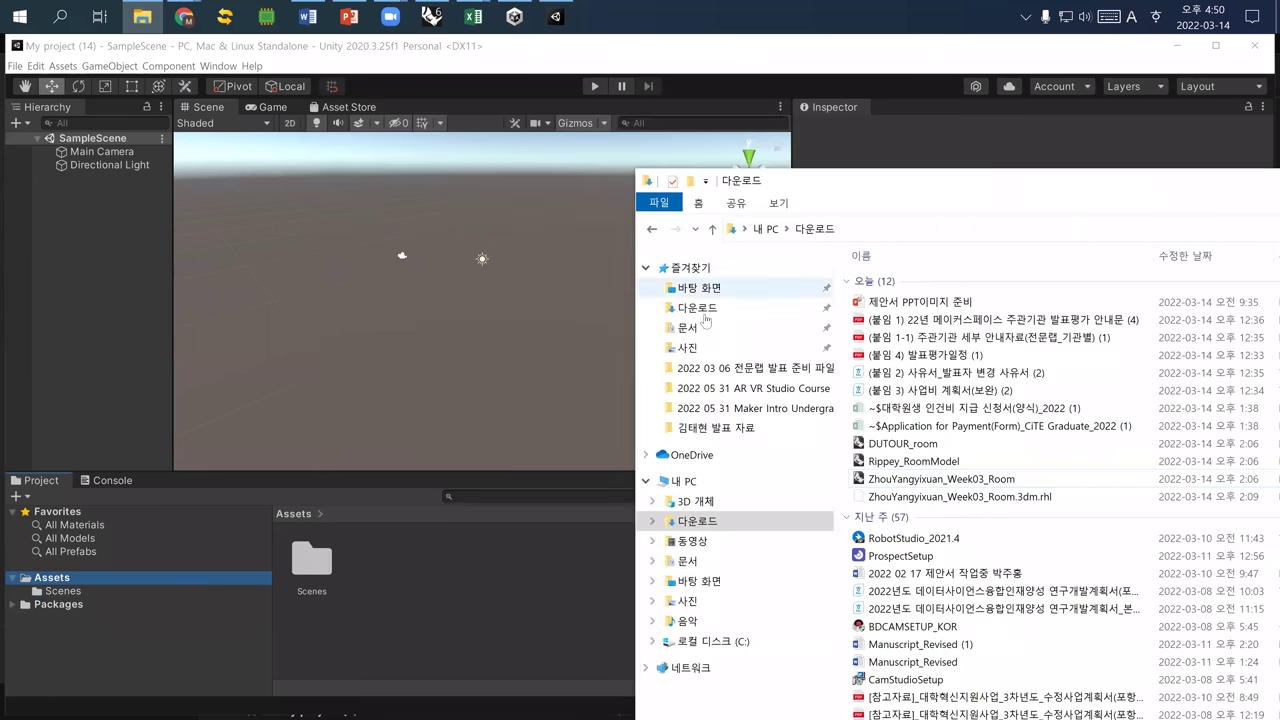
{"action": "left_click", "coordinate": [705, 312]}
{"action": "left_click", "coordinate": [704, 291]}
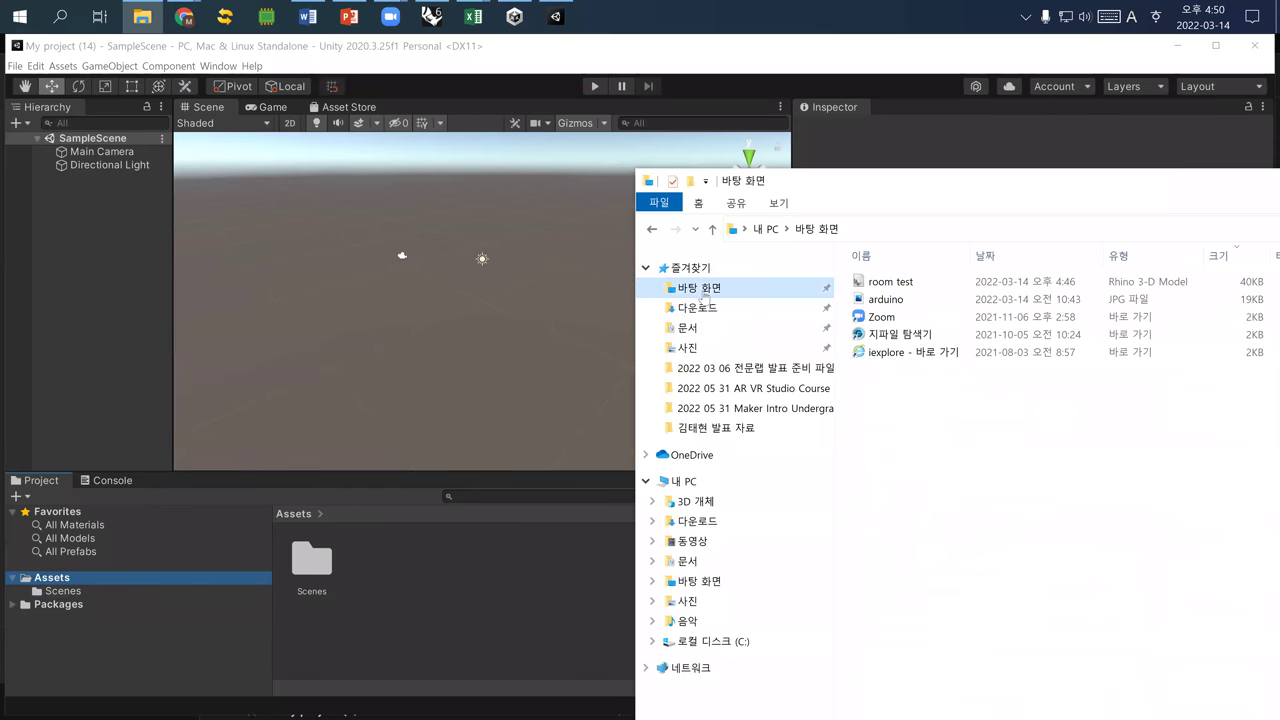
{"action": "left_click", "coordinate": [885, 285]}
{"action": "left_click_drag", "start_coordinate": [885, 288], "coordinate": [386, 584]}
{"action": "left_click", "coordinate": [456, 604]}
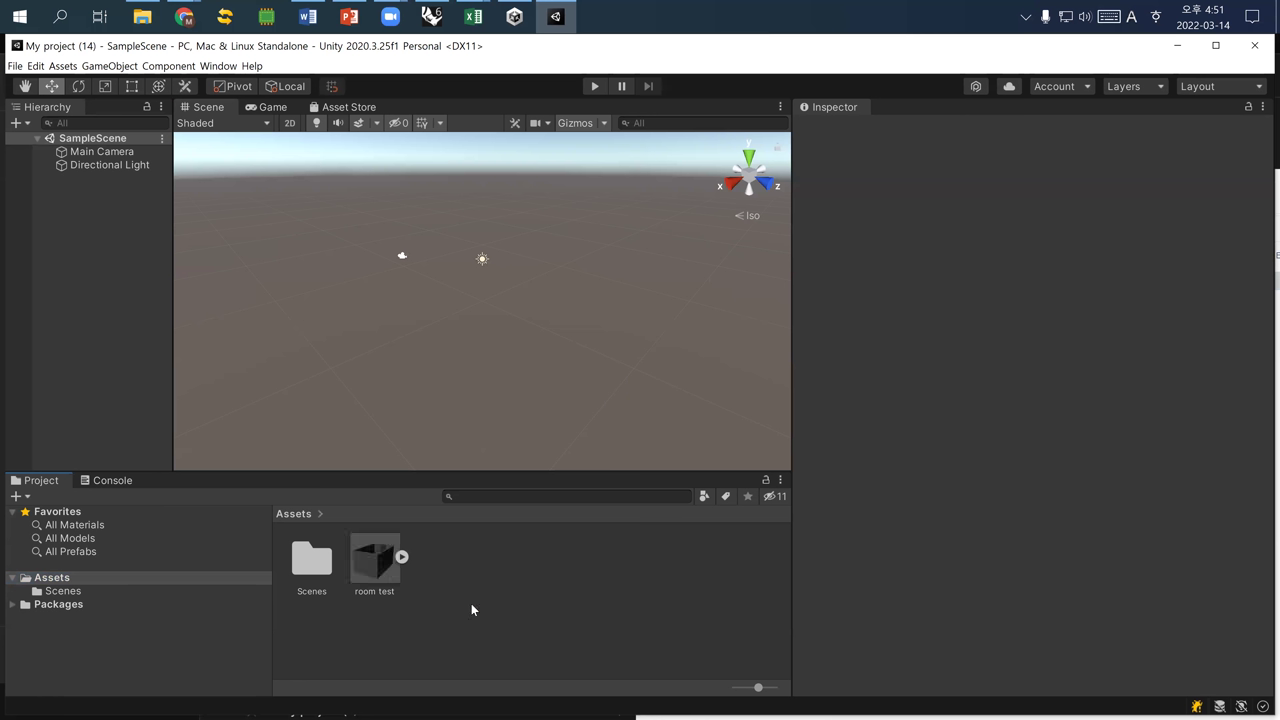
Create a folder named "3dmodels" in Assets, move the room test model into it and open the folder
{"action": "right_click", "coordinate": [486, 584]}
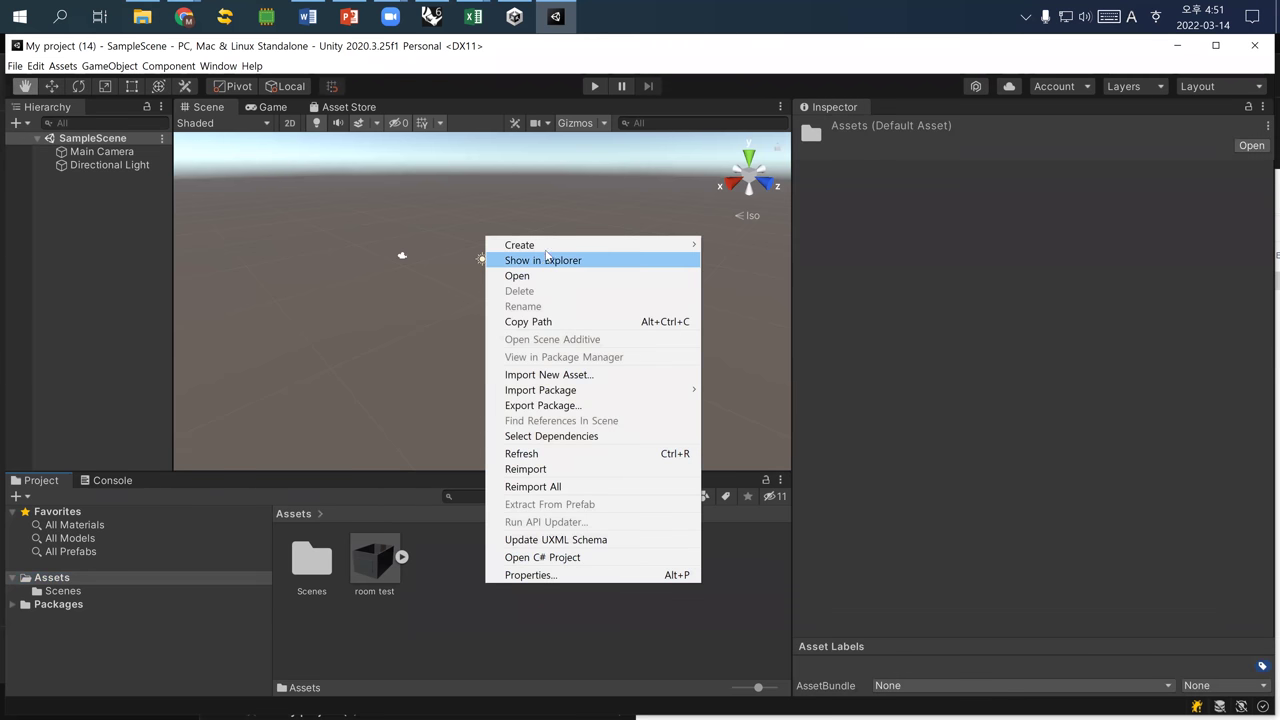
{"action": "mouse_move", "coordinate": [547, 252]}
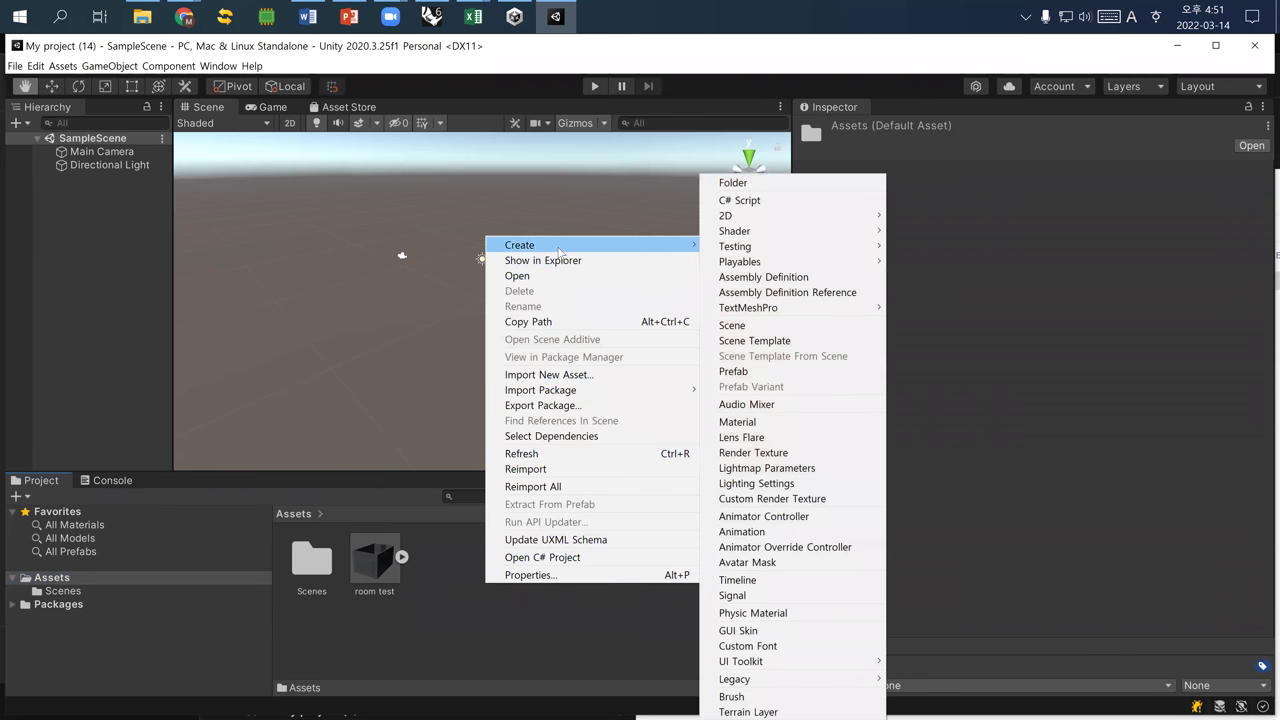
{"action": "left_click", "coordinate": [732, 186]}
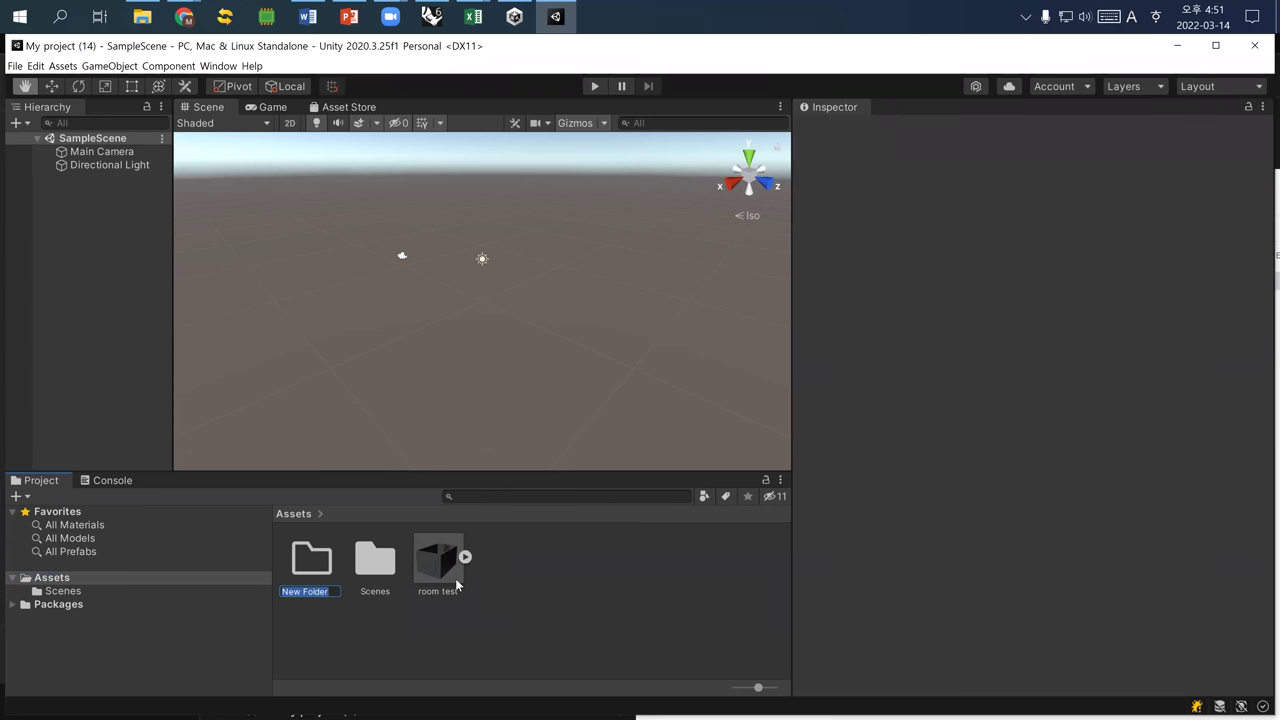
{"action": "type", "text": "3"}
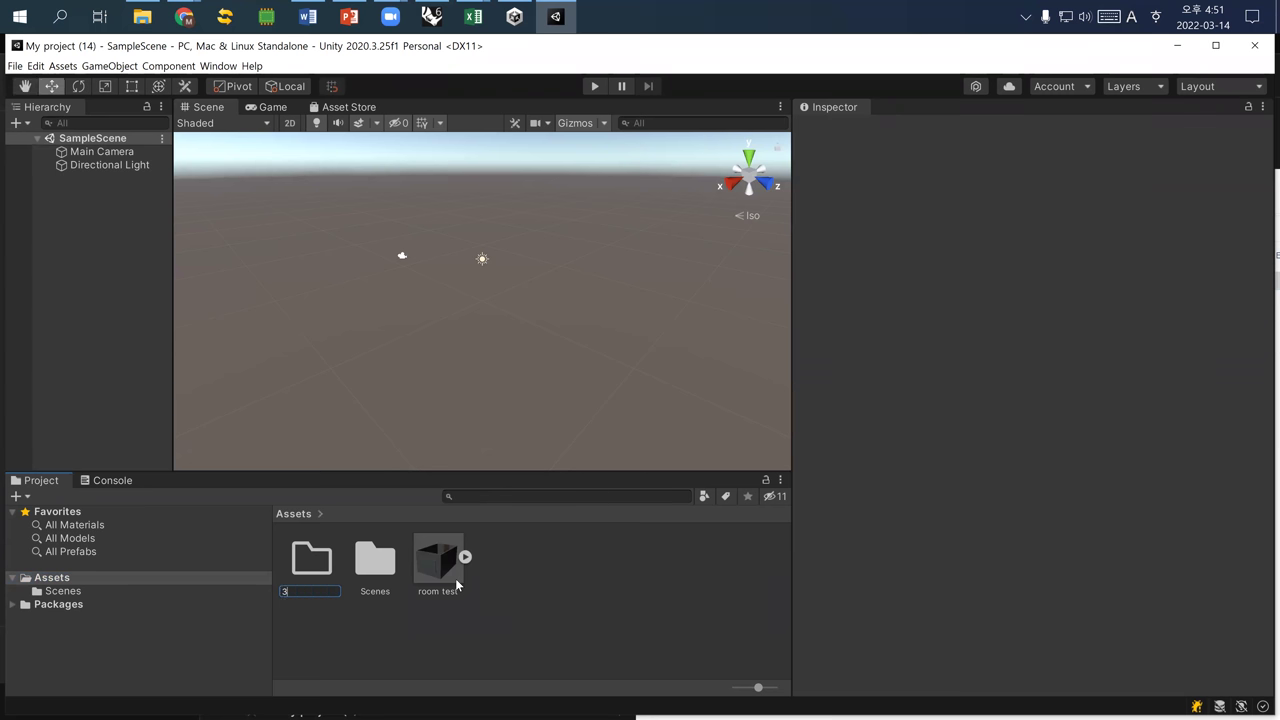
{"action": "type", "text": "dmodels"}
{"action": "key", "text": "Return"}
{"action": "left_click_drag", "start_coordinate": [432, 560], "coordinate": [306, 576]}
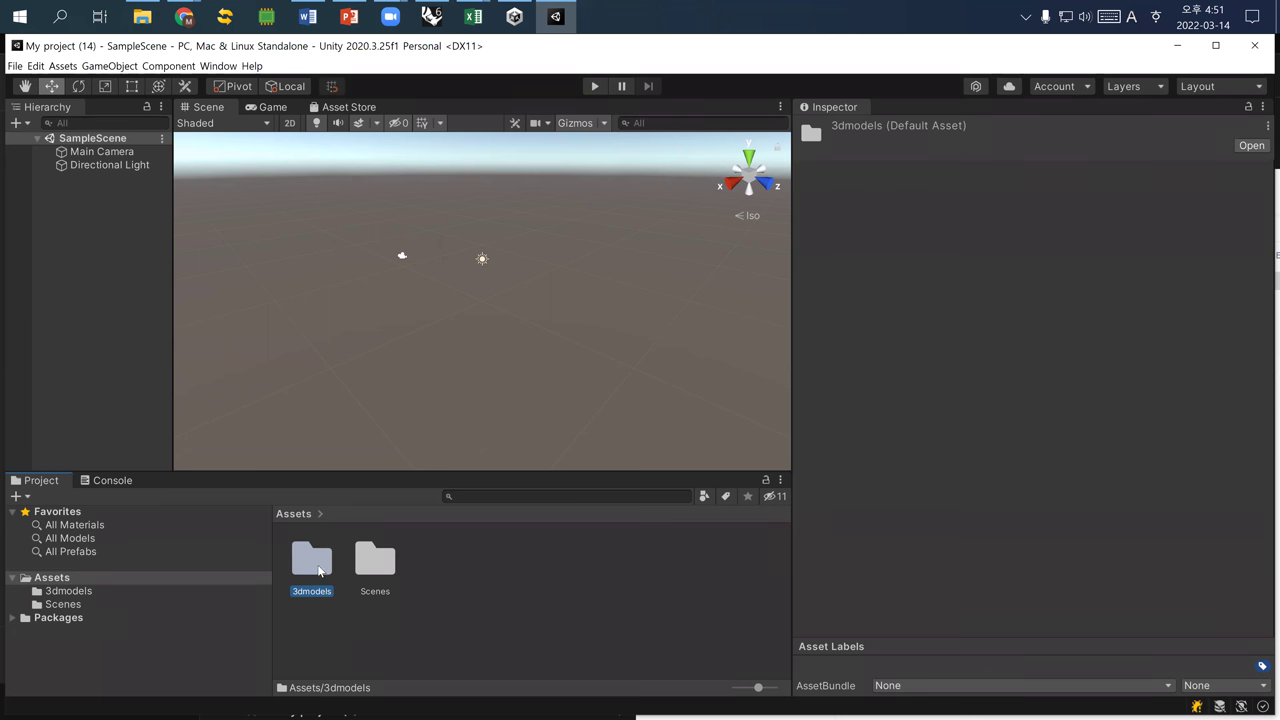
{"action": "double_click", "coordinate": [319, 568]}
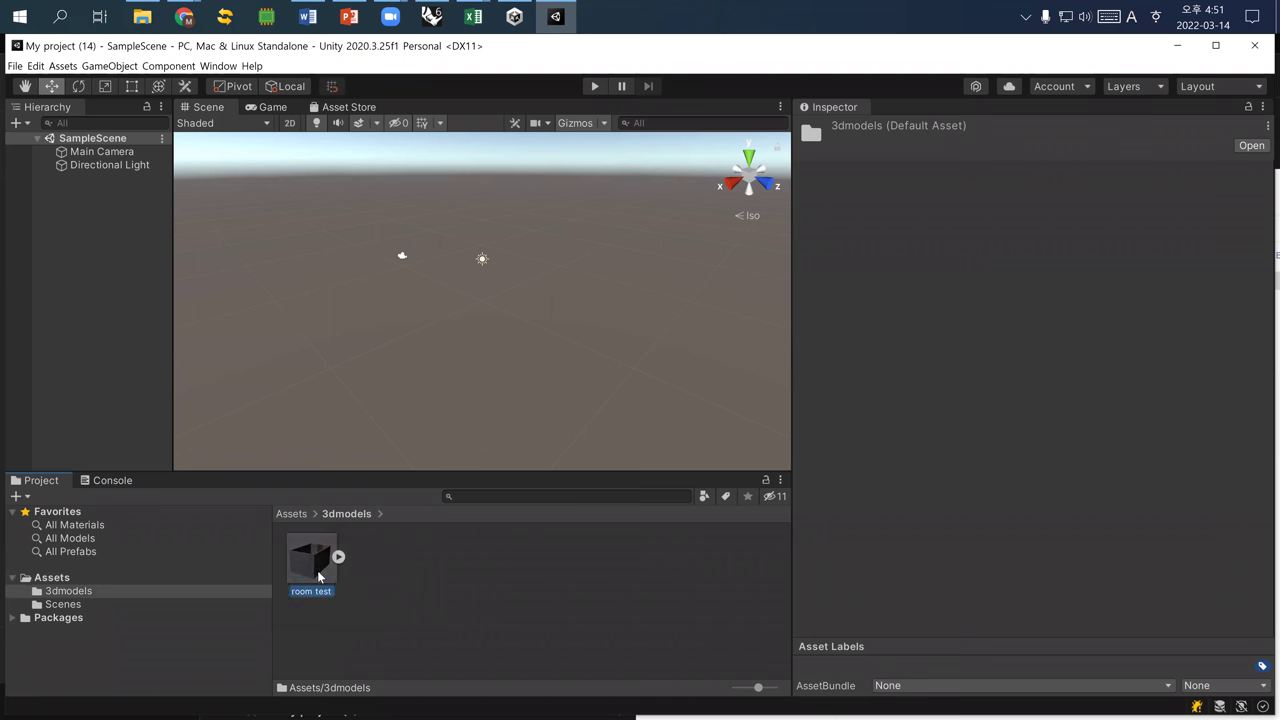
Examine the import settings of the room test model, including its scale, mesh and geometry options
{"action": "left_click", "coordinate": [317, 570]}
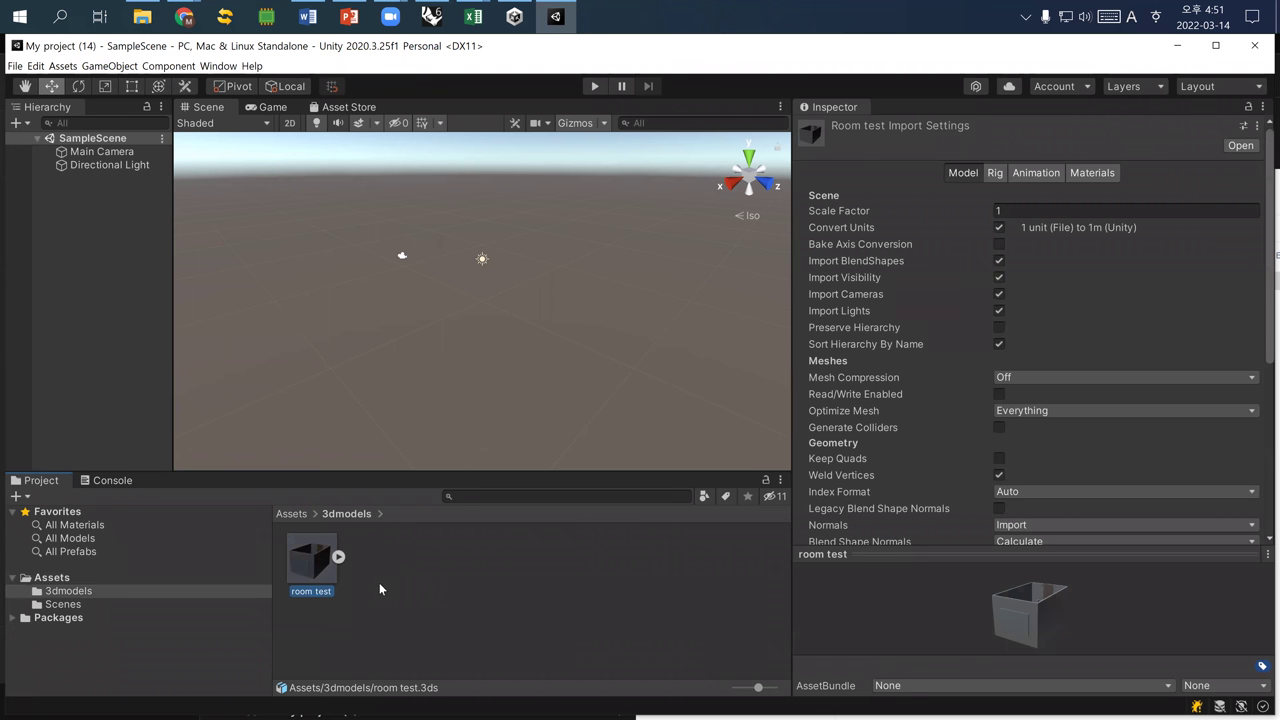
{"action": "left_click", "coordinate": [328, 577], "text": "ctrl"}
{"action": "left_click", "coordinate": [318, 568]}
{"action": "left_click", "coordinate": [401, 576]}
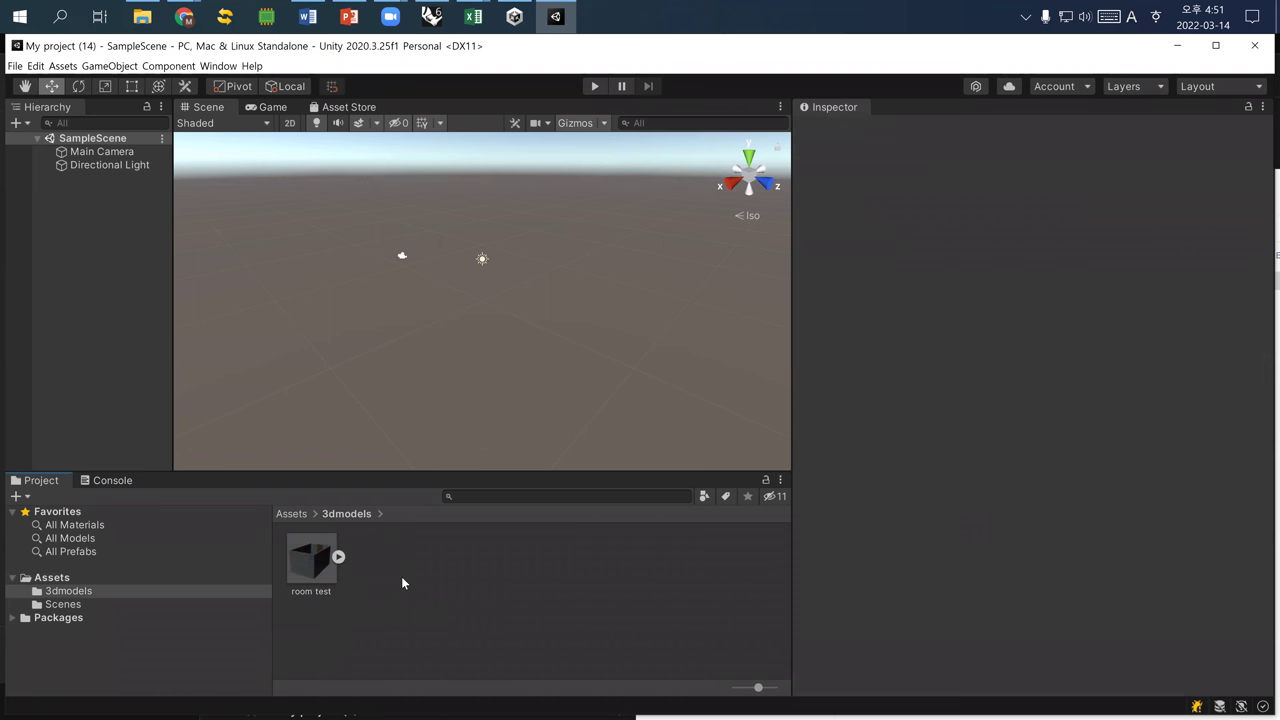
{"action": "left_click", "coordinate": [309, 568]}
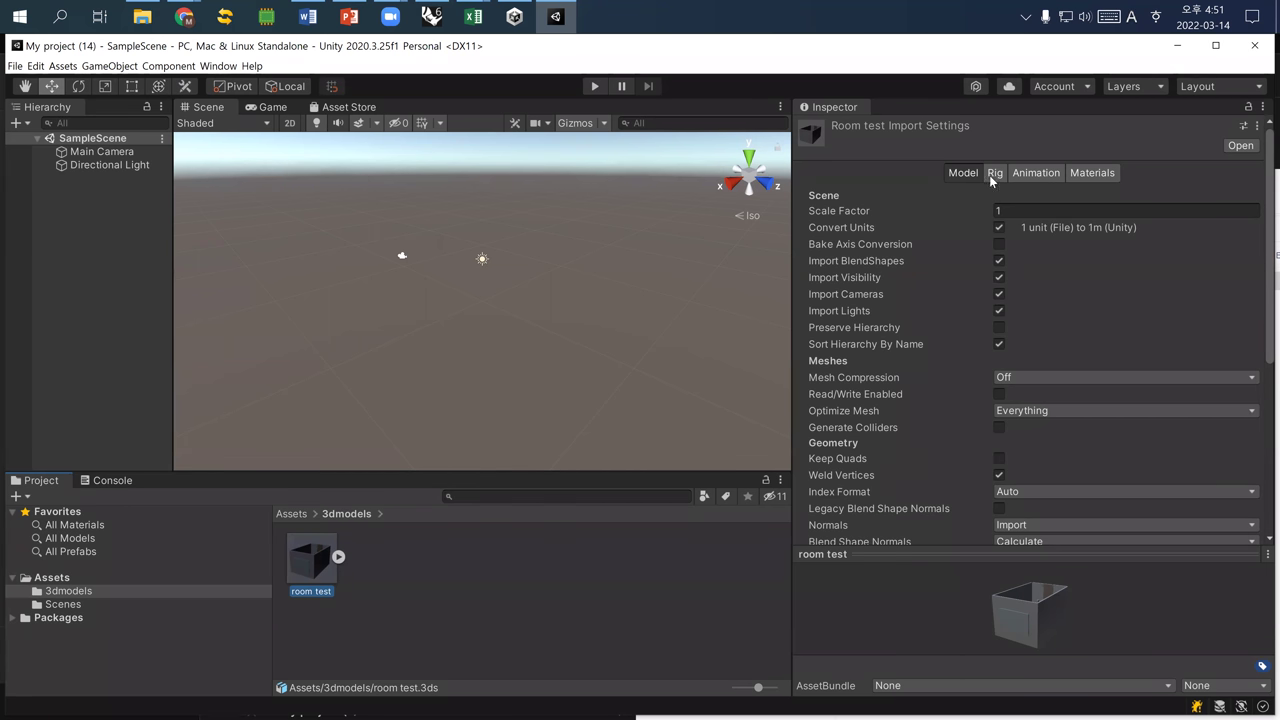
{"action": "scroll", "coordinate": [1001, 365], "scroll_direction": "down", "scroll_amount": 6}
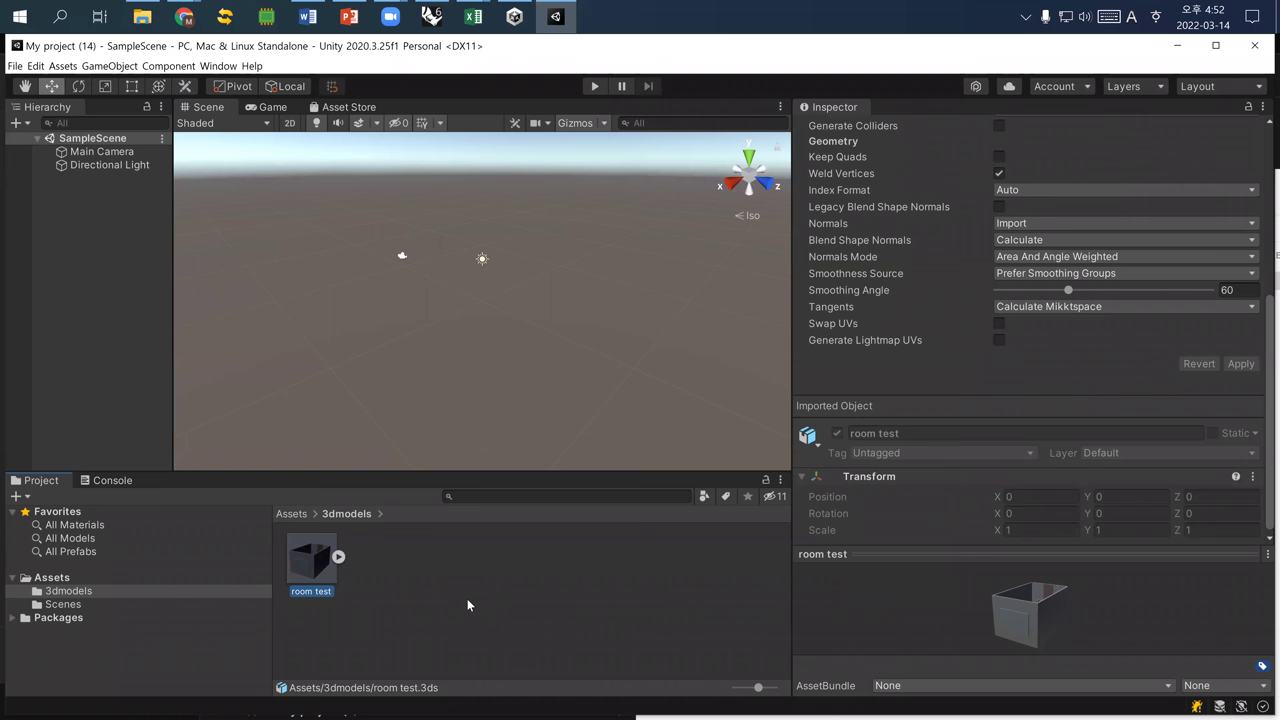
Add the room test model from the 3dmodels folder to the SampleScene hierarchy
{"action": "left_click", "coordinate": [437, 589]}
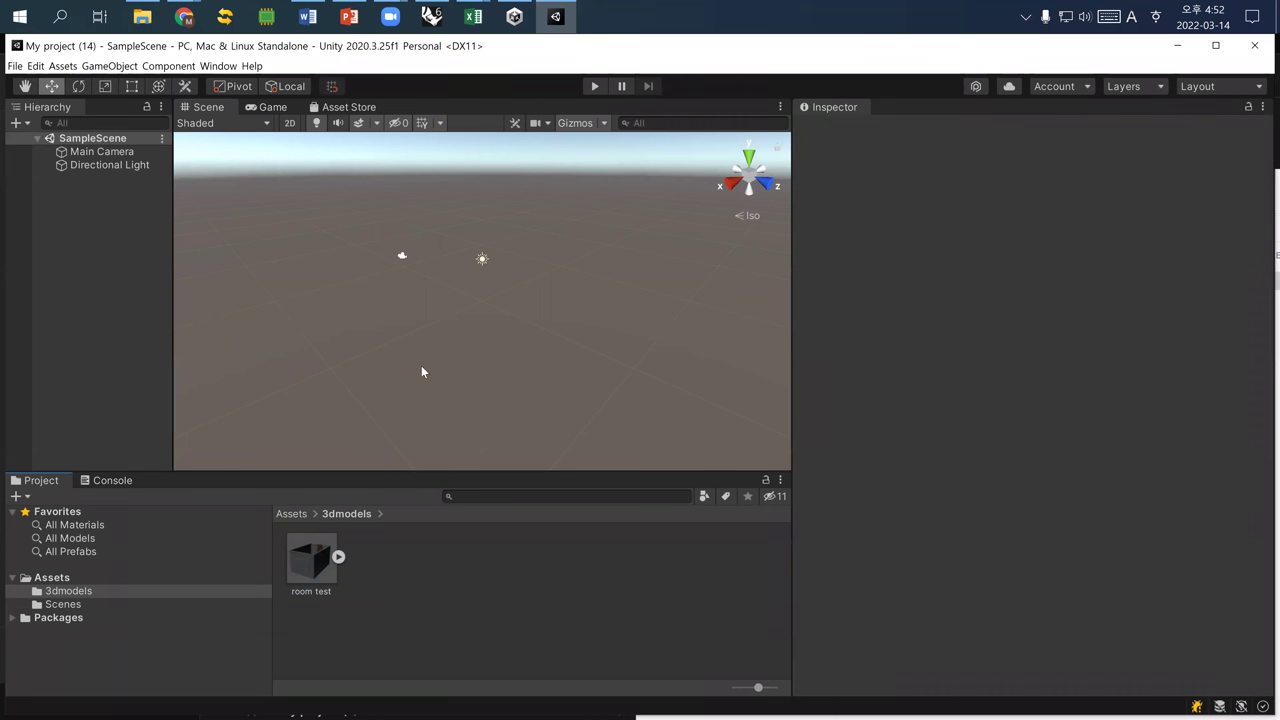
{"action": "left_click_drag", "start_coordinate": [303, 567], "coordinate": [111, 265]}
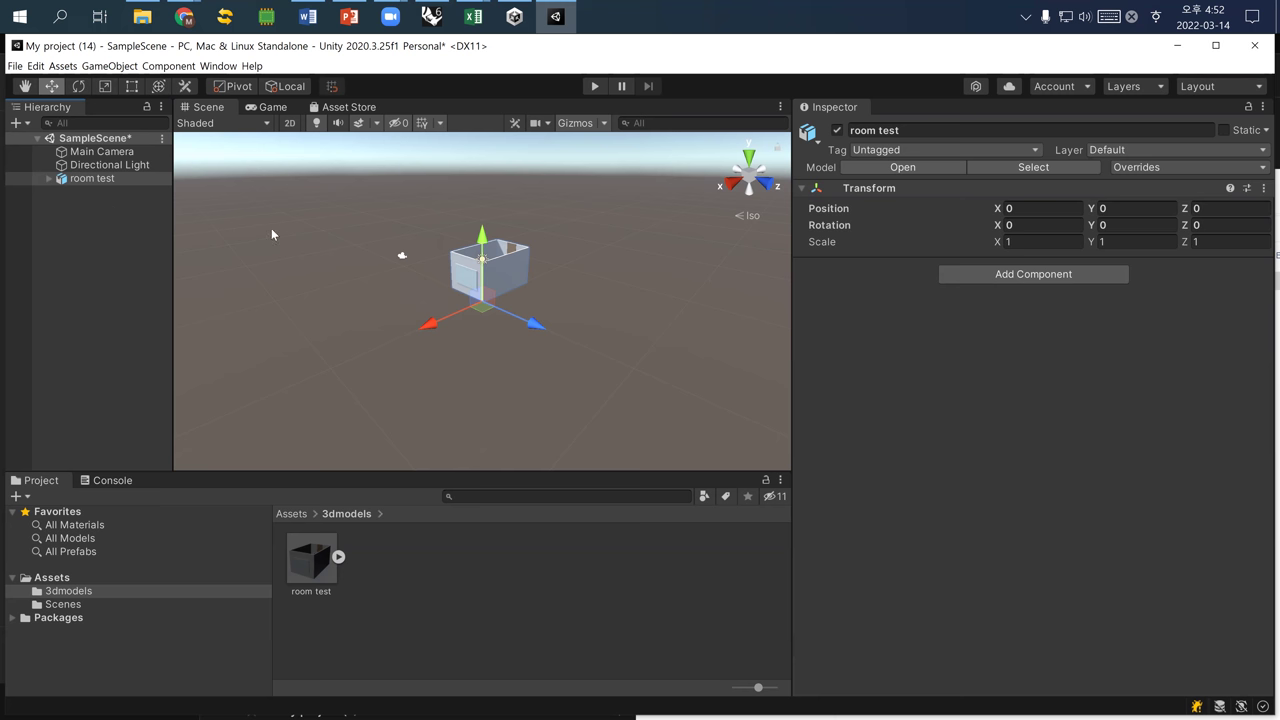
{"action": "left_click_drag", "start_coordinate": [308, 254], "coordinate": [317, 200], "text": "alt"}
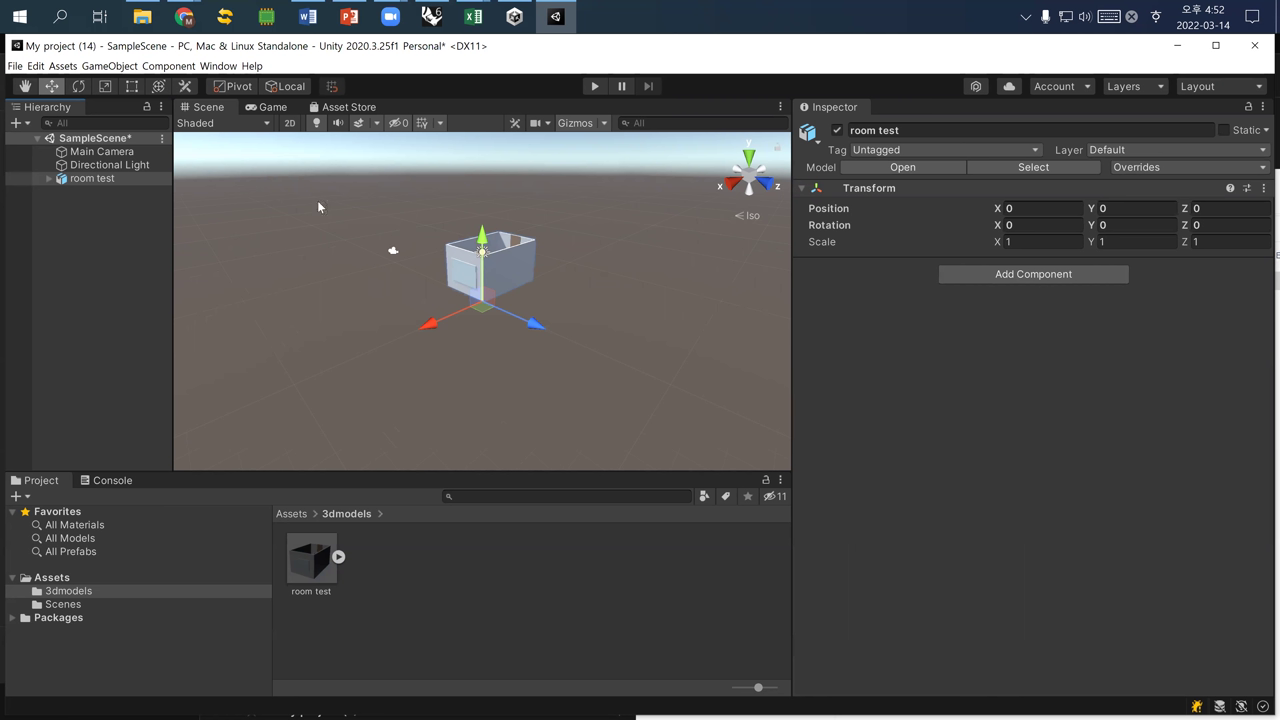
Try the Wireframe shading mode in the scene view, then display the room in Shaded Wireframe
{"action": "left_click", "coordinate": [269, 128]}
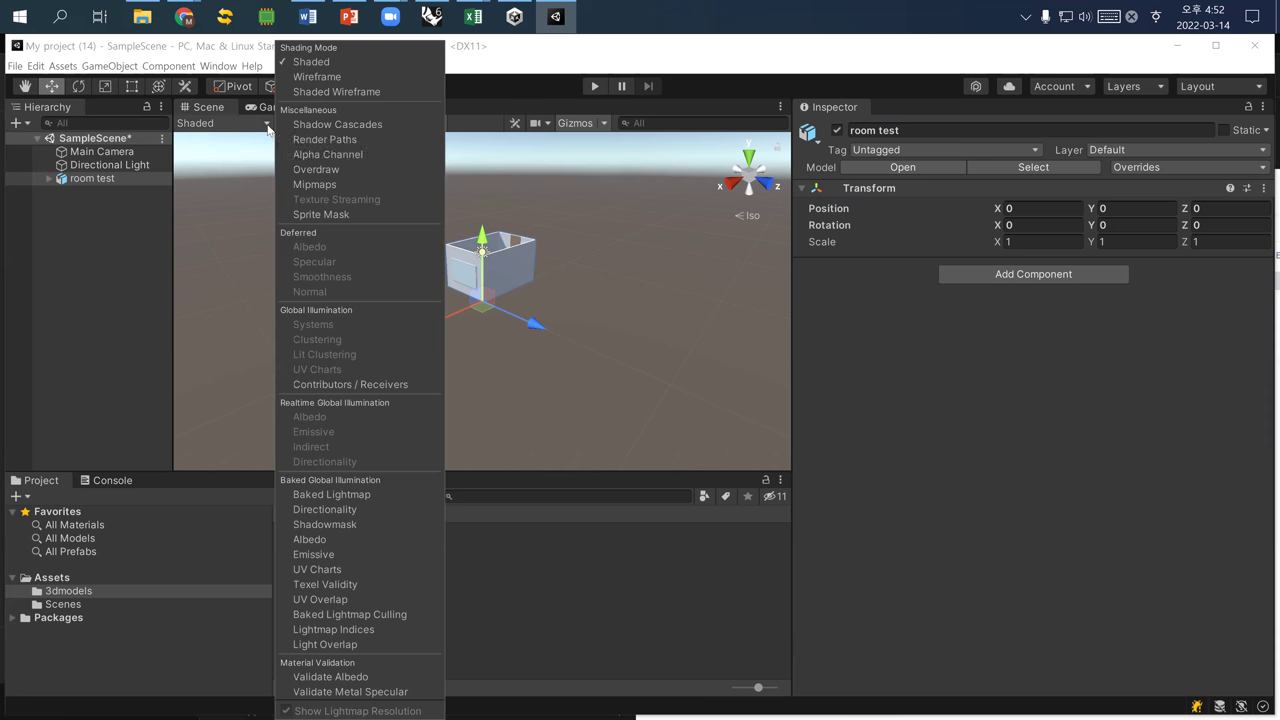
{"action": "left_click", "coordinate": [333, 80]}
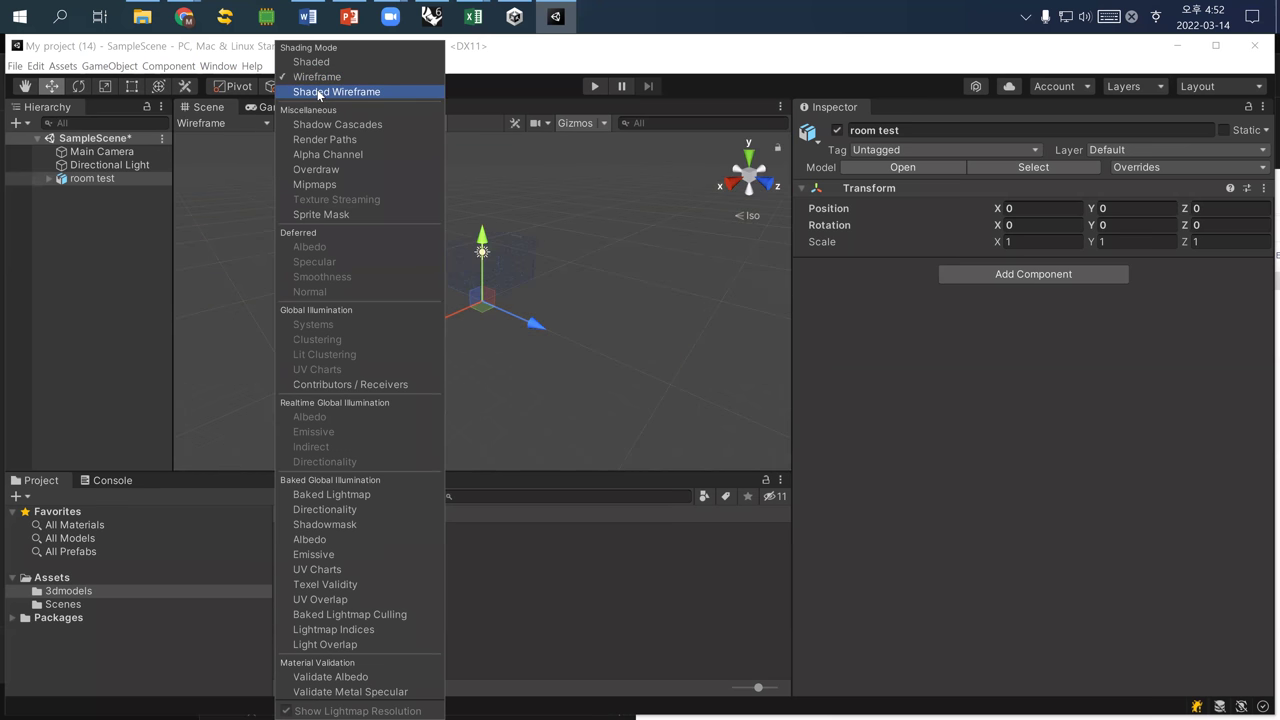
{"action": "left_click", "coordinate": [319, 92]}
{"action": "left_click", "coordinate": [494, 233]}
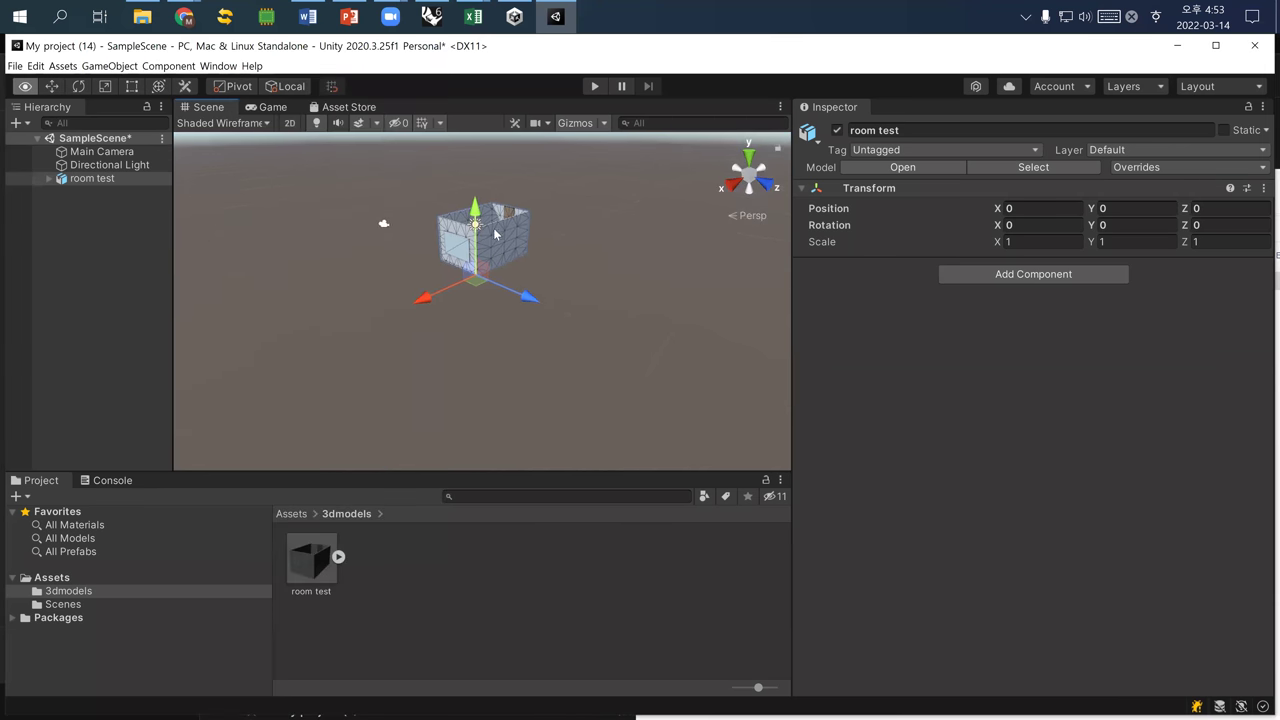
{"action": "scroll", "coordinate": [494, 233], "scroll_direction": "up", "scroll_amount": 3}
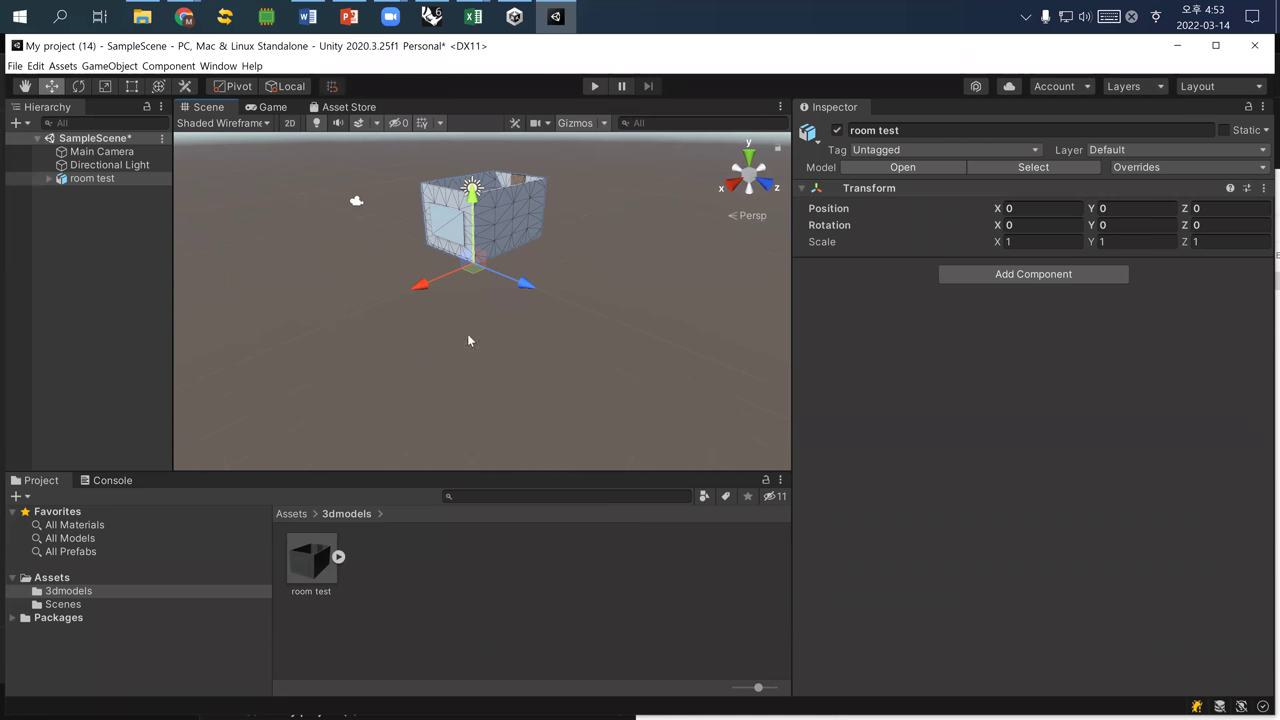
{"action": "left_click", "coordinate": [438, 567]}
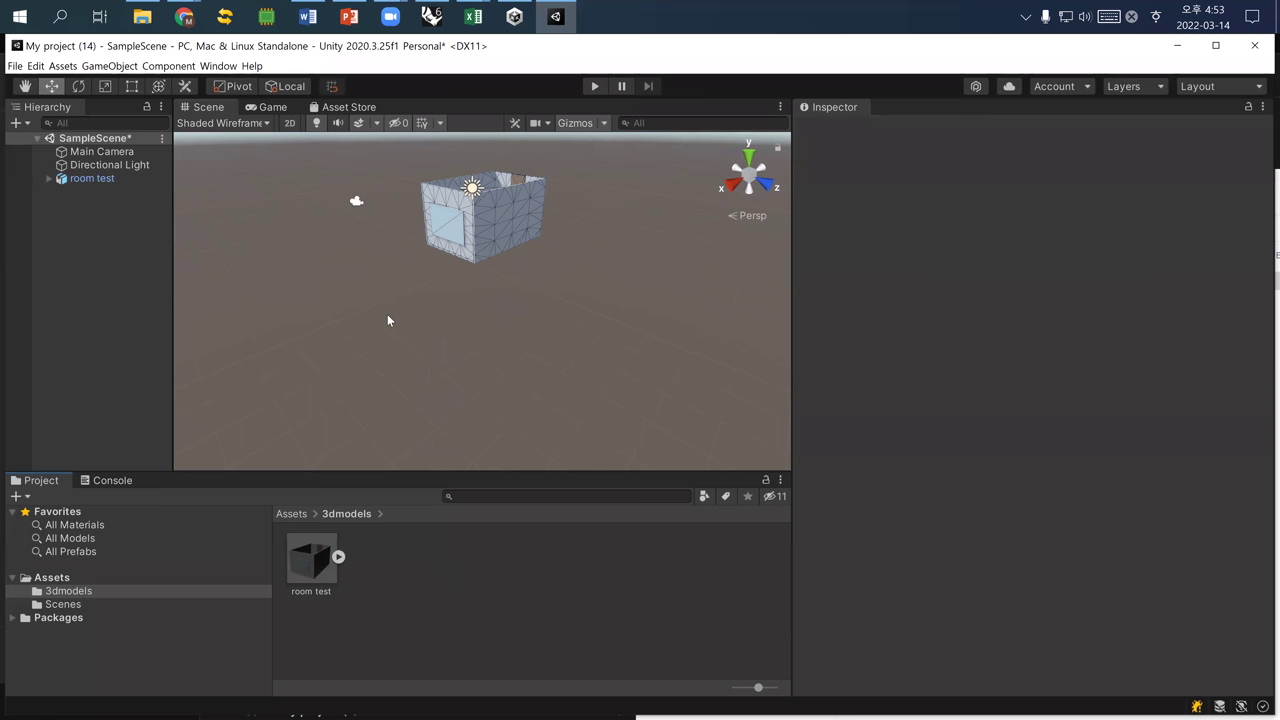
{"action": "scroll", "coordinate": [491, 209], "scroll_direction": "up", "scroll_amount": 1}
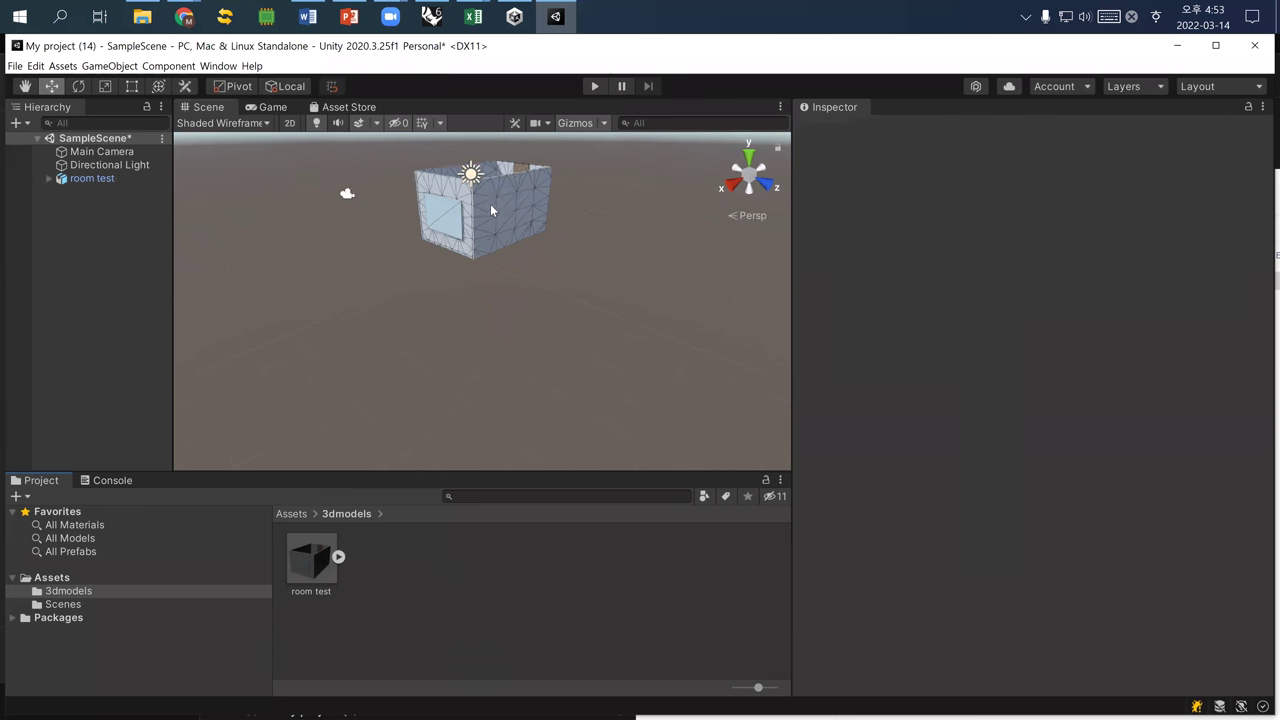
{"action": "scroll", "coordinate": [490, 195], "scroll_direction": "down", "scroll_amount": 3}
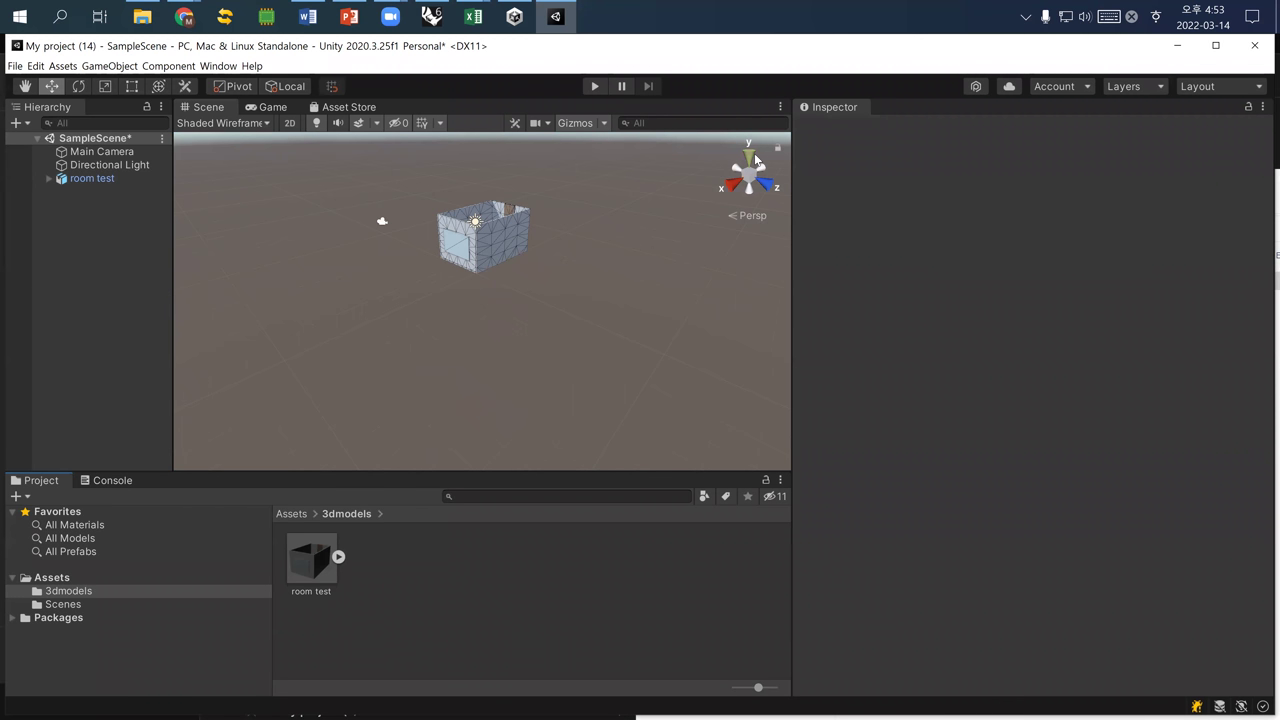
Look at the room model from the right, top and front views, finishing in the top view
{"action": "left_click", "coordinate": [736, 187]}
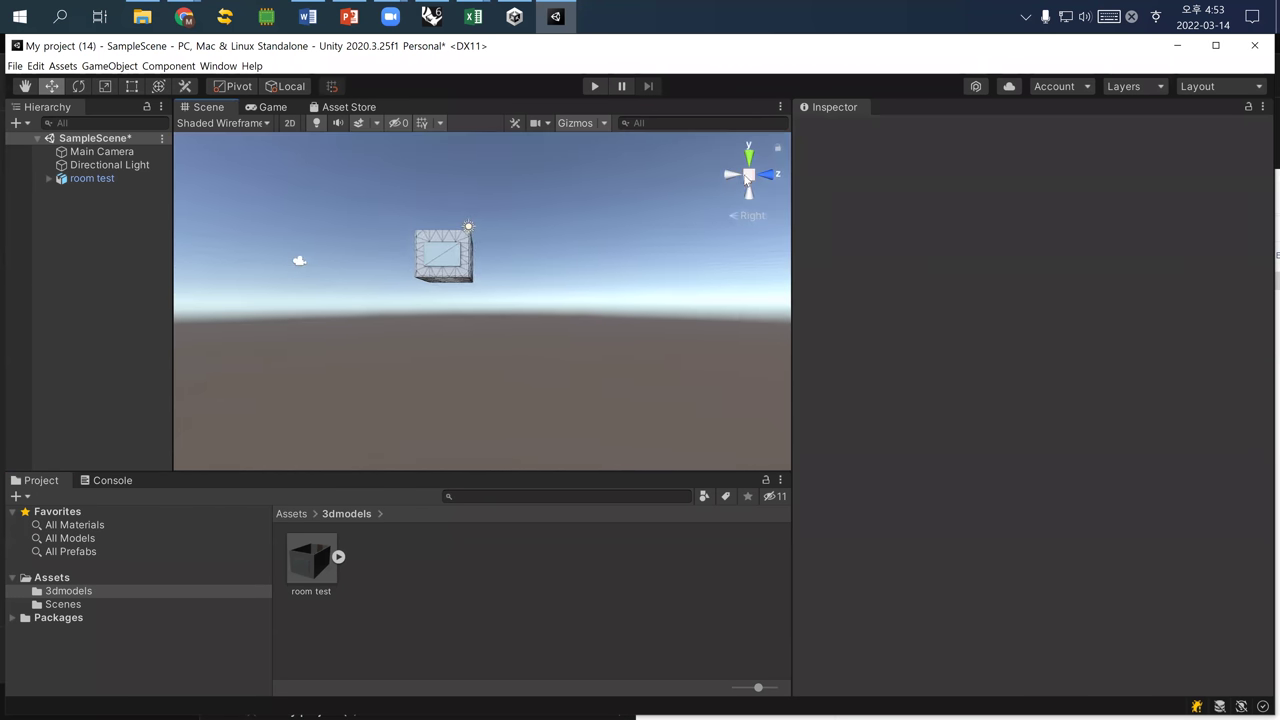
{"action": "left_click", "coordinate": [752, 163]}
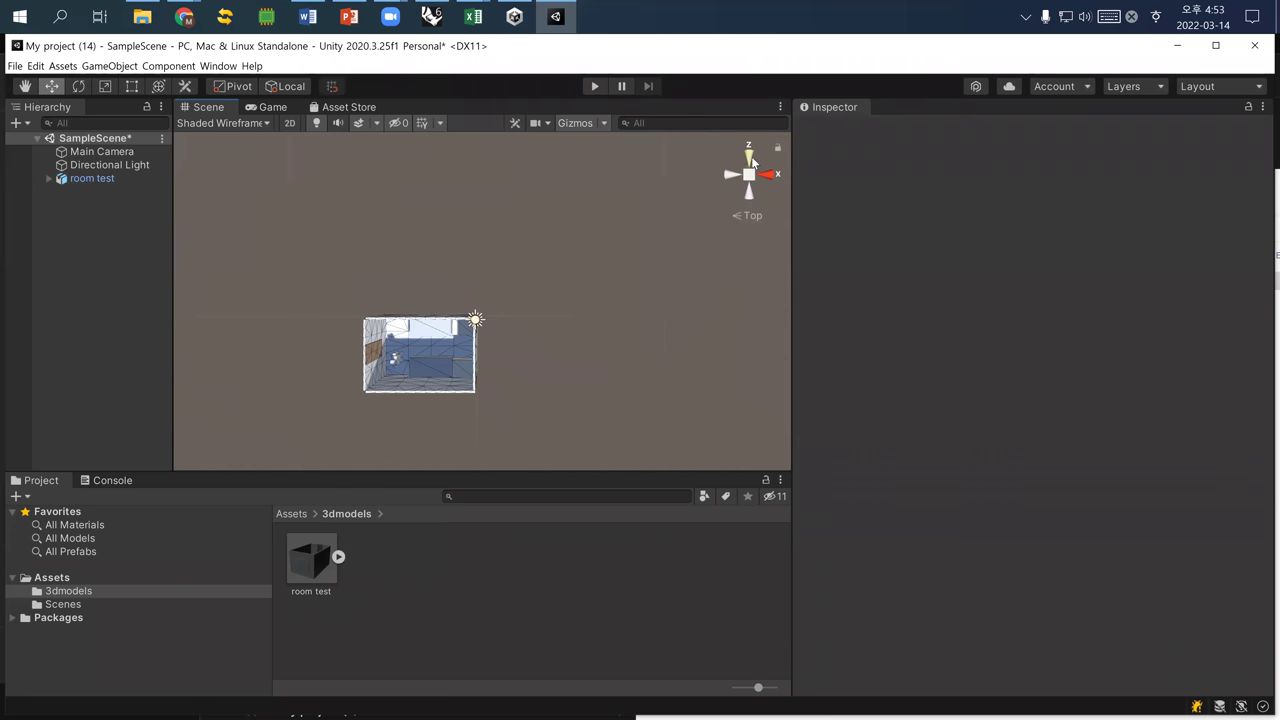
{"action": "left_click", "coordinate": [750, 161]}
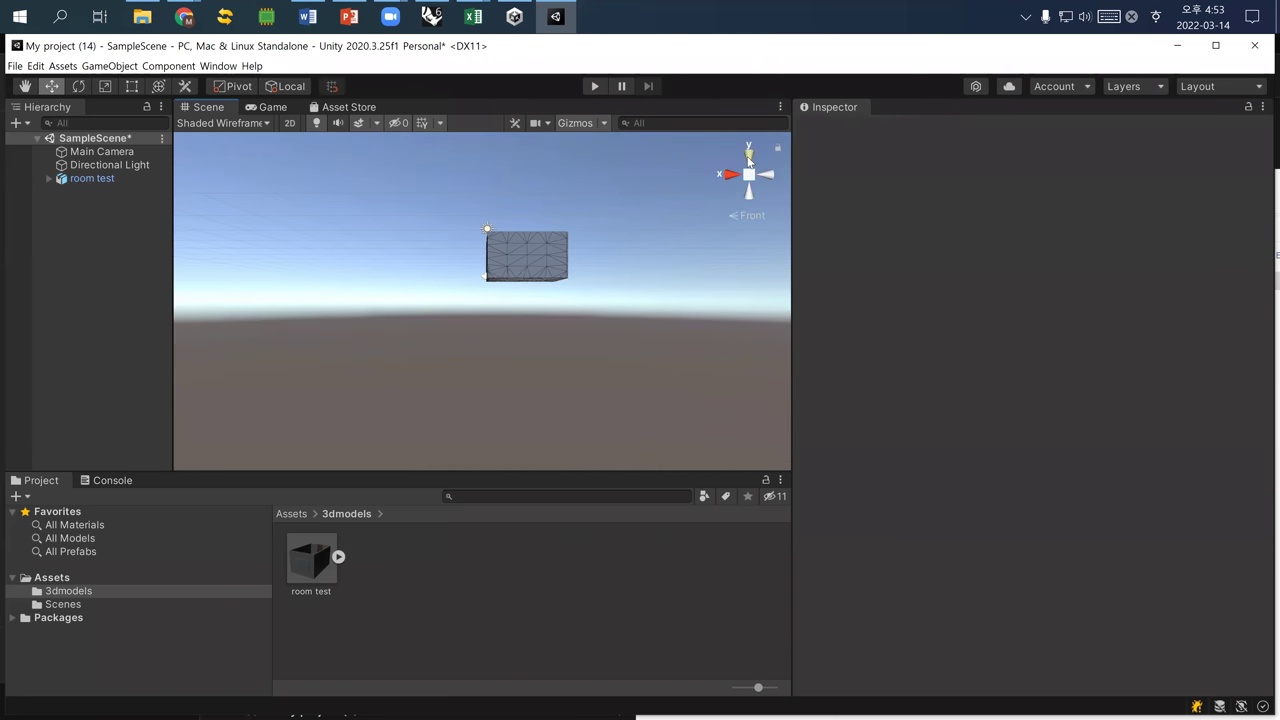
{"action": "left_click", "coordinate": [749, 160]}
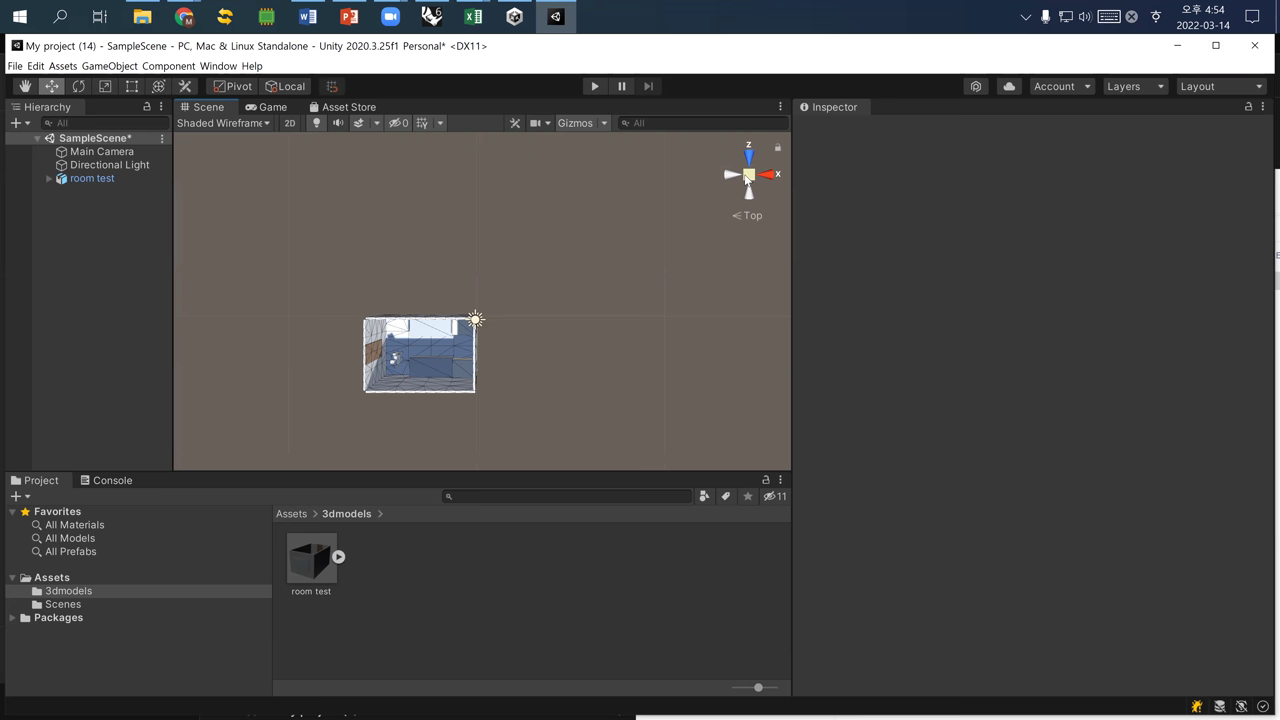
Inspect the room's interior from above, tilt the view slightly and select the room test model in the scene
{"action": "scroll", "coordinate": [409, 362], "scroll_direction": "up", "scroll_amount": 3}
{"action": "left_click_drag", "start_coordinate": [425, 323], "coordinate": [373, 332]}
{"action": "key", "text": "w"}
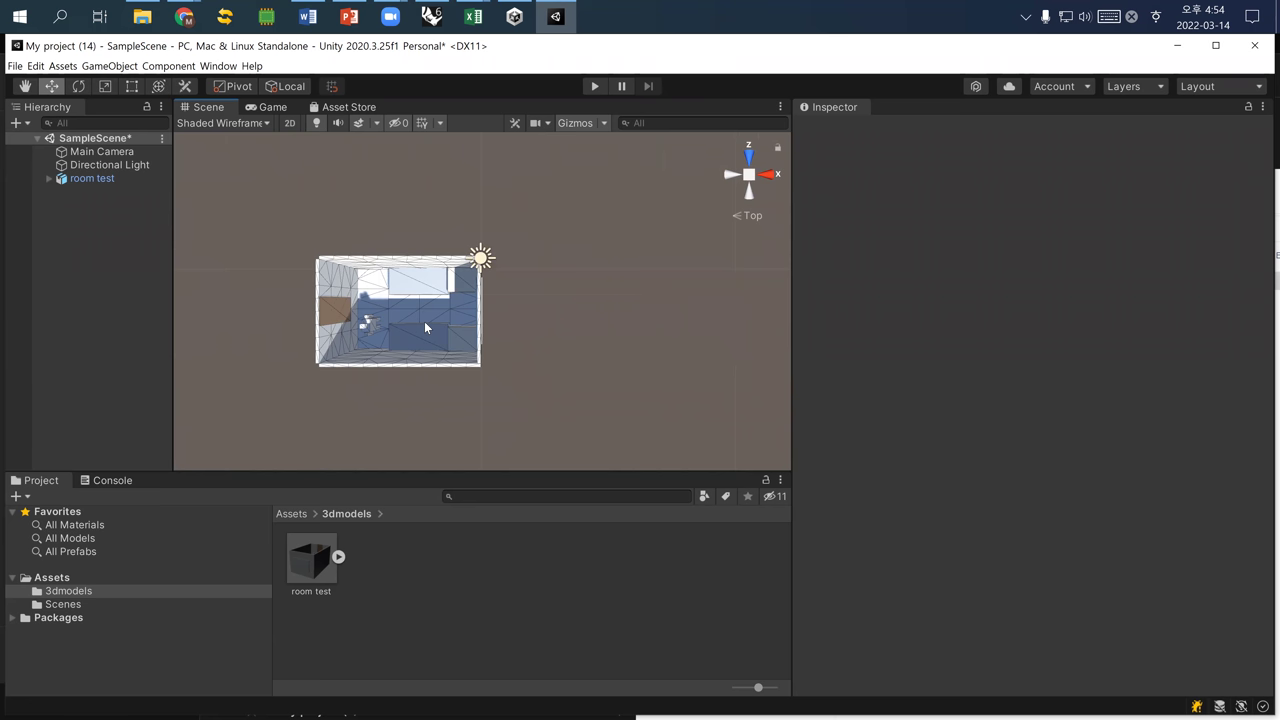
{"action": "middle_click_drag", "start_coordinate": [424, 321], "coordinate": [520, 348]}
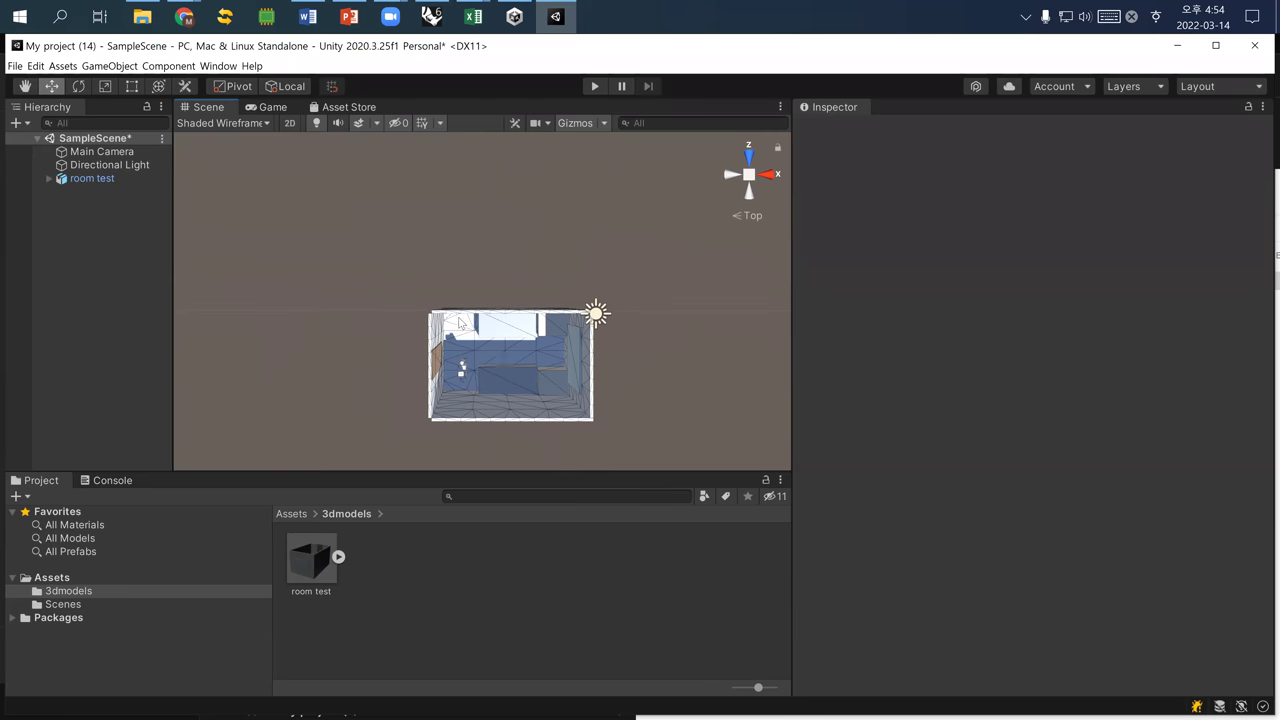
{"action": "scroll", "coordinate": [508, 366], "scroll_direction": "up", "scroll_amount": 2}
{"action": "scroll", "coordinate": [507, 364], "scroll_direction": "down", "scroll_amount": 2}
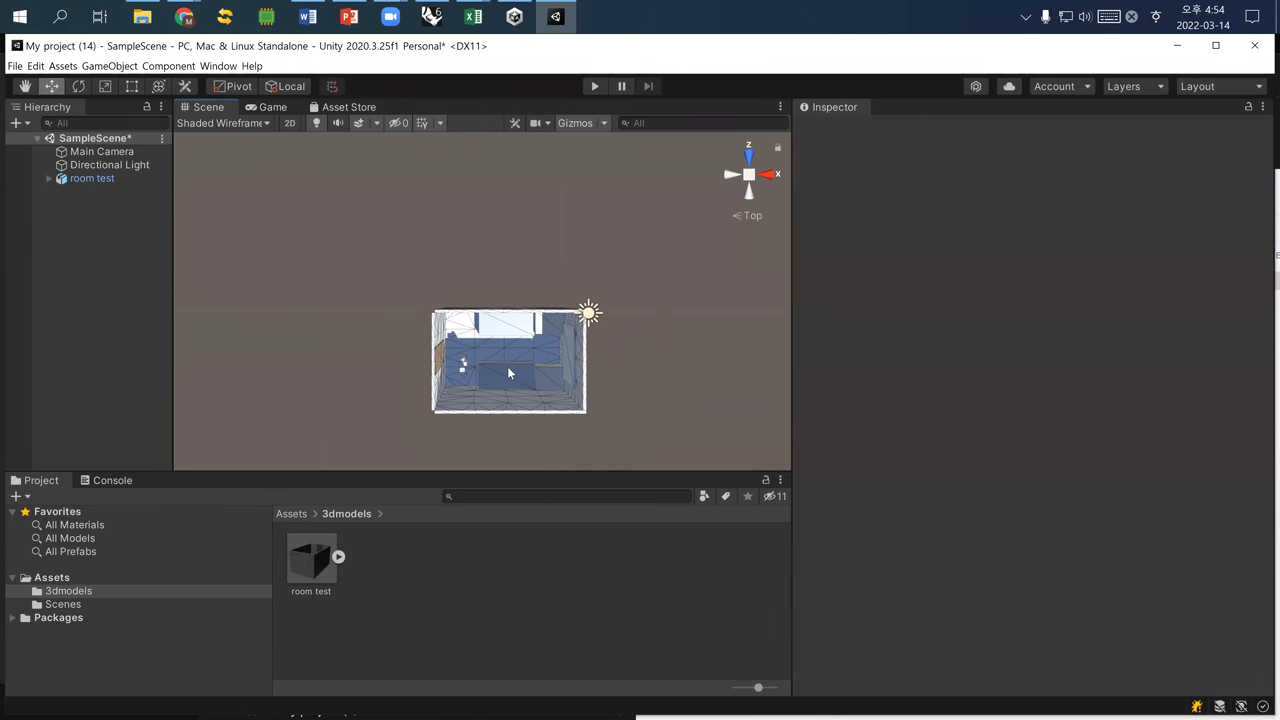
{"action": "scroll", "coordinate": [507, 365], "scroll_direction": "up", "scroll_amount": 2}
{"action": "scroll", "coordinate": [540, 346], "scroll_direction": "down", "scroll_amount": 1}
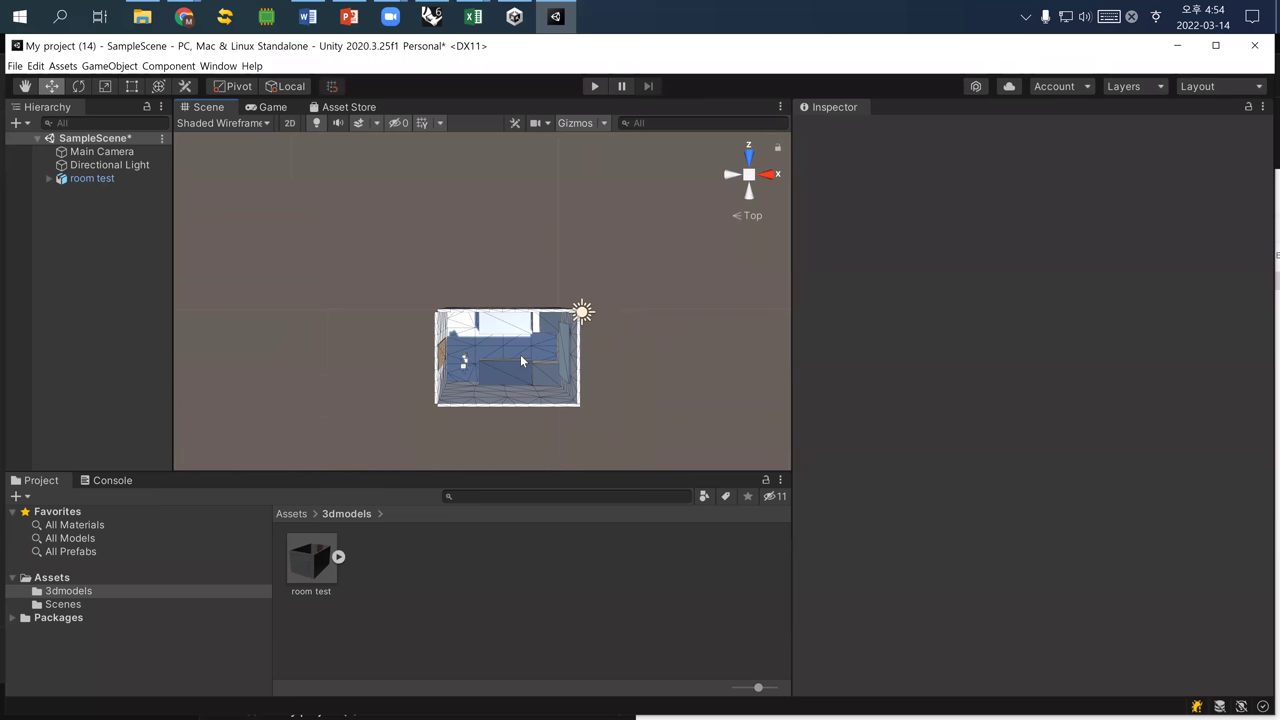
{"action": "left_click_drag", "start_coordinate": [511, 346], "coordinate": [478, 380], "text": "alt"}
{"action": "left_click", "coordinate": [480, 381]}
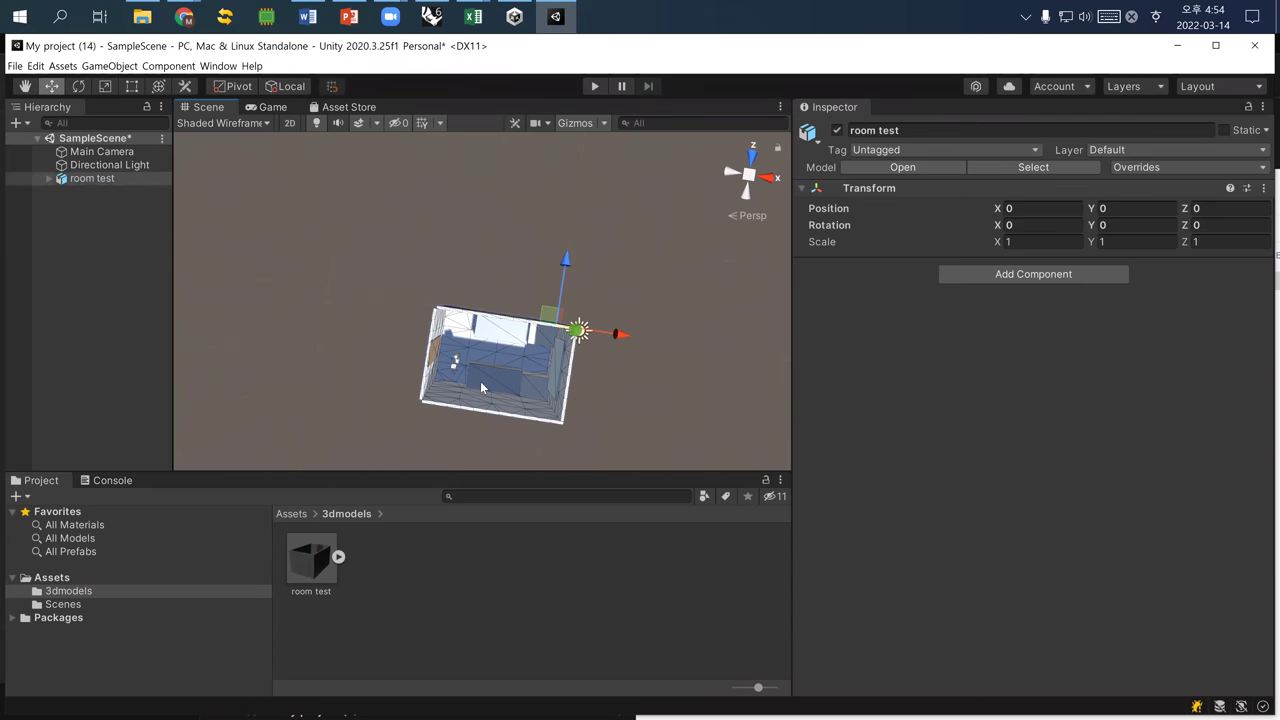
Expand the room test model in the hierarchy and select its bed parts and door to identify them in the scene
{"action": "left_click", "coordinate": [49, 179]}
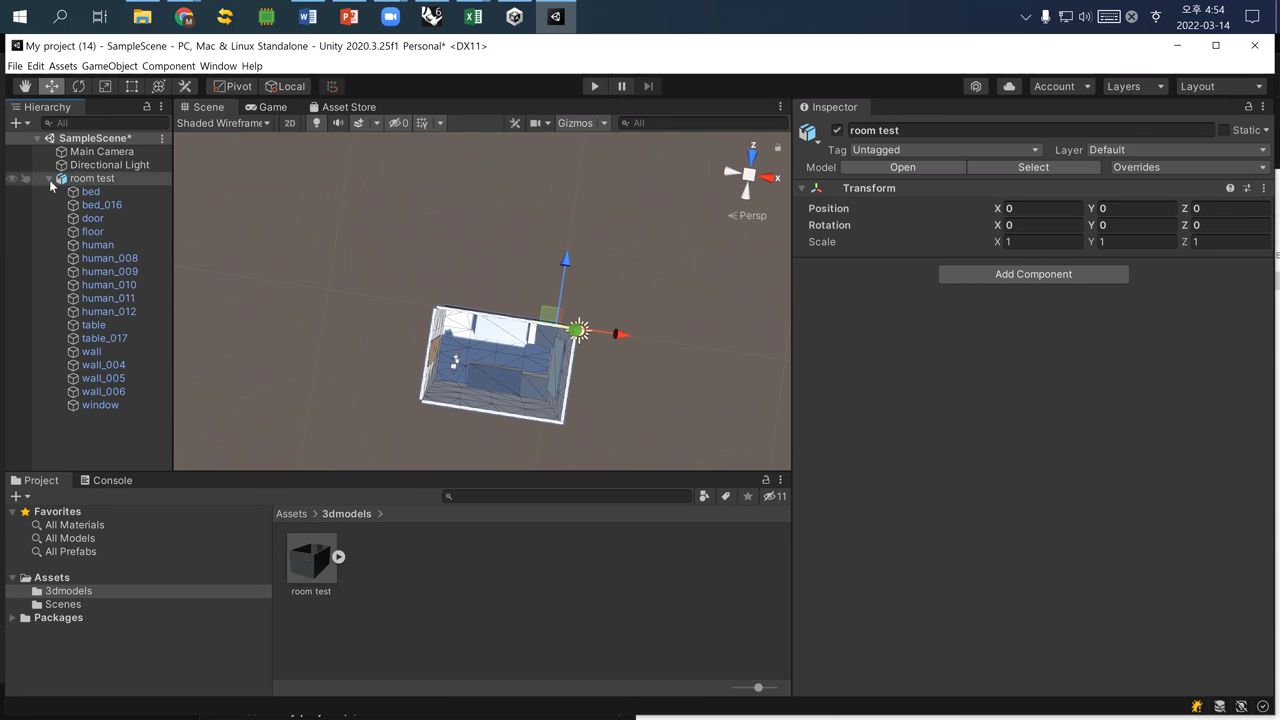
{"action": "left_click", "coordinate": [87, 193]}
{"action": "left_click", "coordinate": [100, 205]}
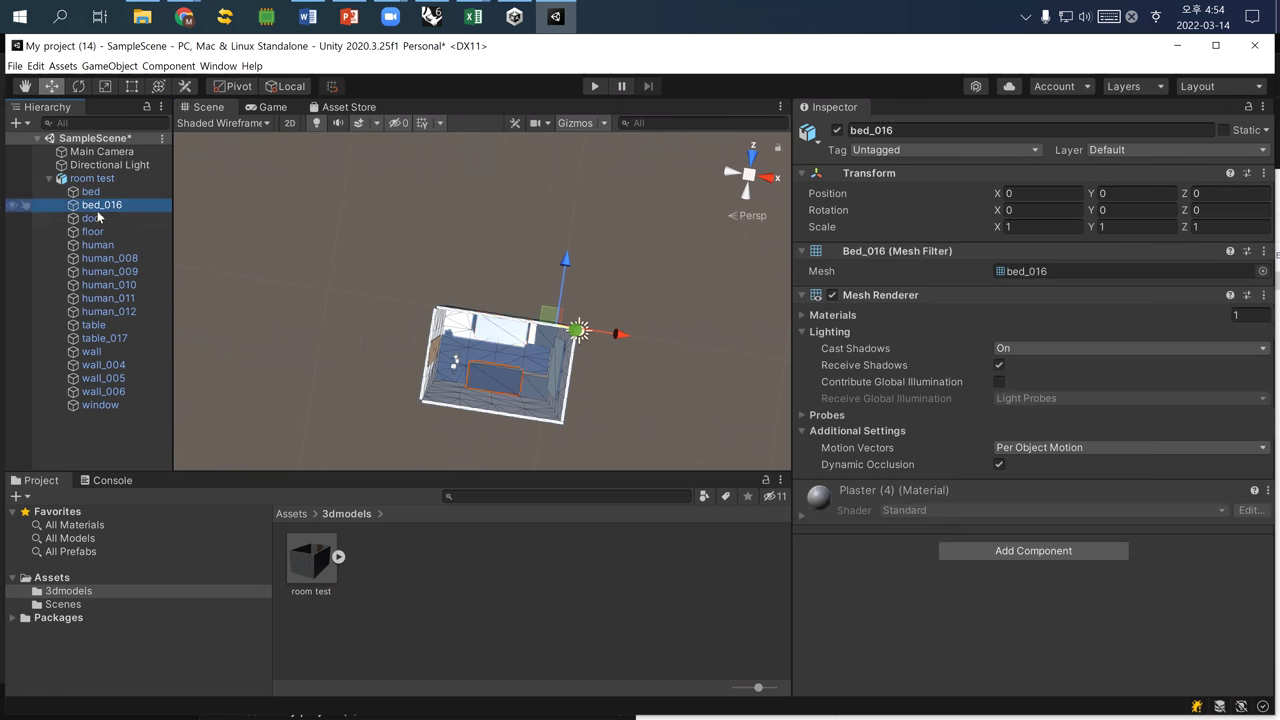
{"action": "left_click", "coordinate": [94, 219]}
{"action": "left_click", "coordinate": [100, 205]}
Select the human, floor, wall and table parts of the room test model in turn to identify each one
{"action": "left_click", "coordinate": [107, 259]}
{"action": "left_click", "coordinate": [97, 245]}
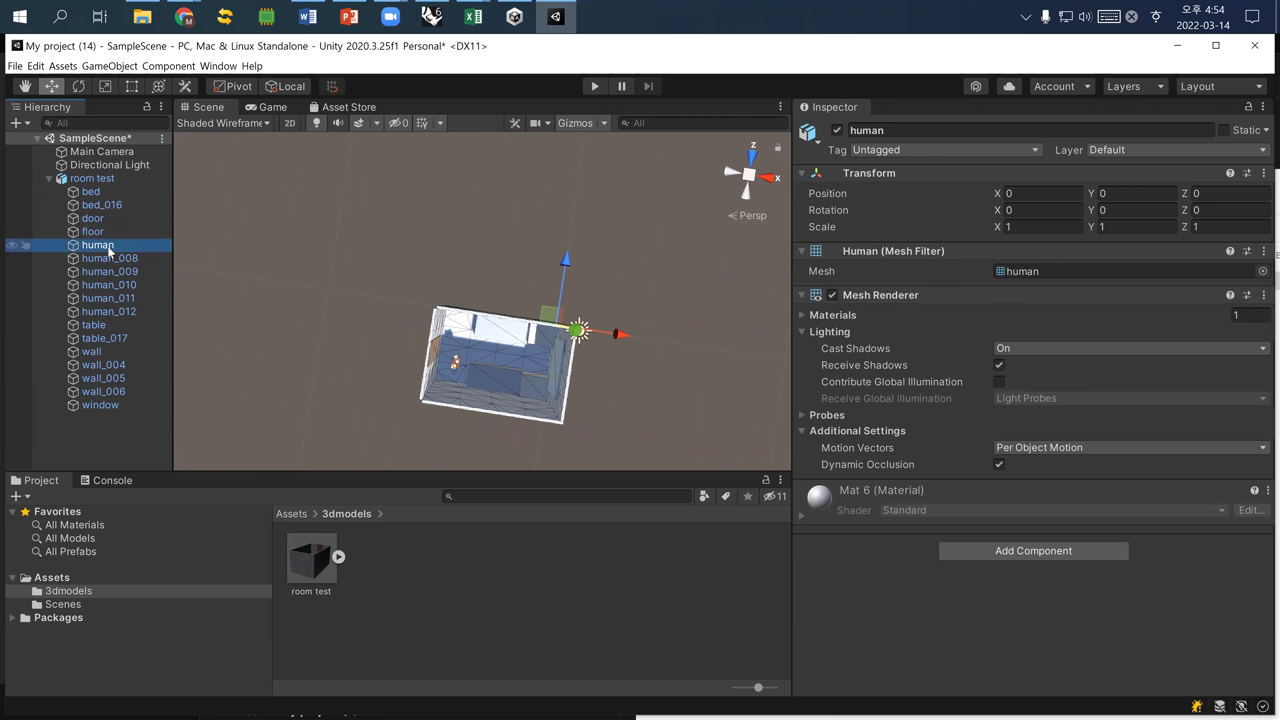
{"action": "left_click", "coordinate": [104, 258]}
{"action": "left_click", "coordinate": [104, 271]}
{"action": "left_click", "coordinate": [92, 231]}
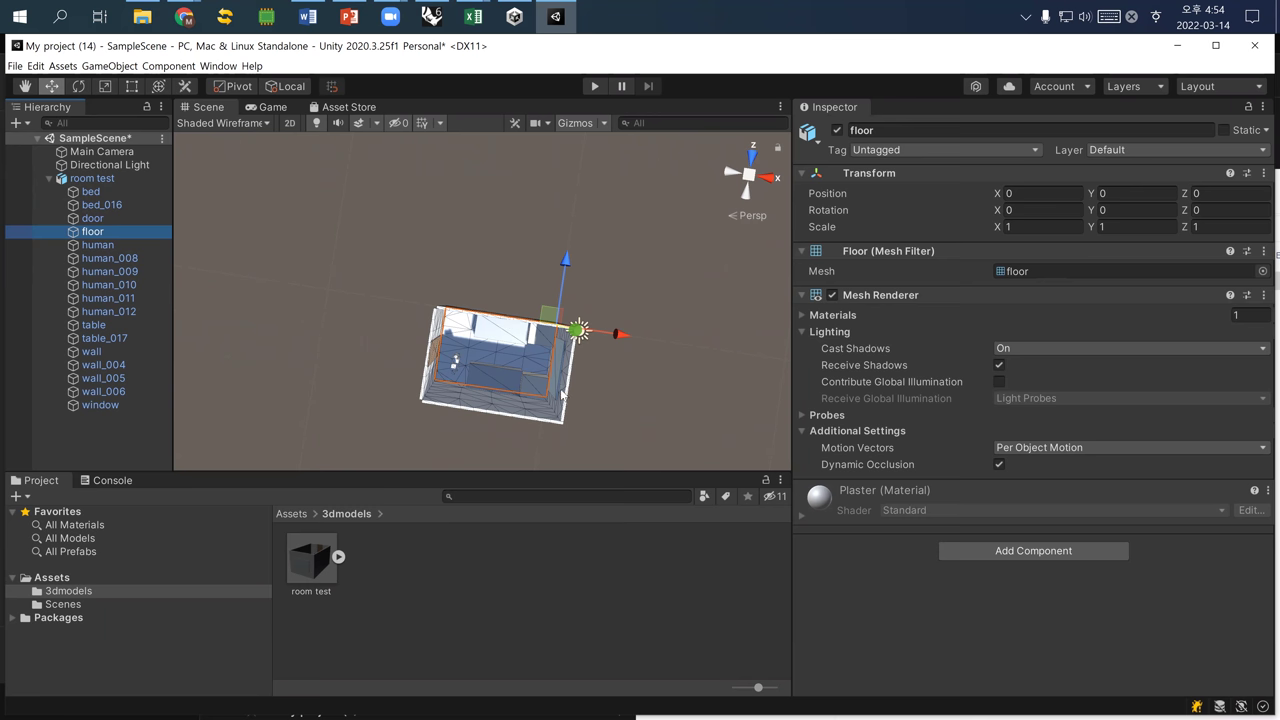
{"action": "left_click", "coordinate": [91, 352]}
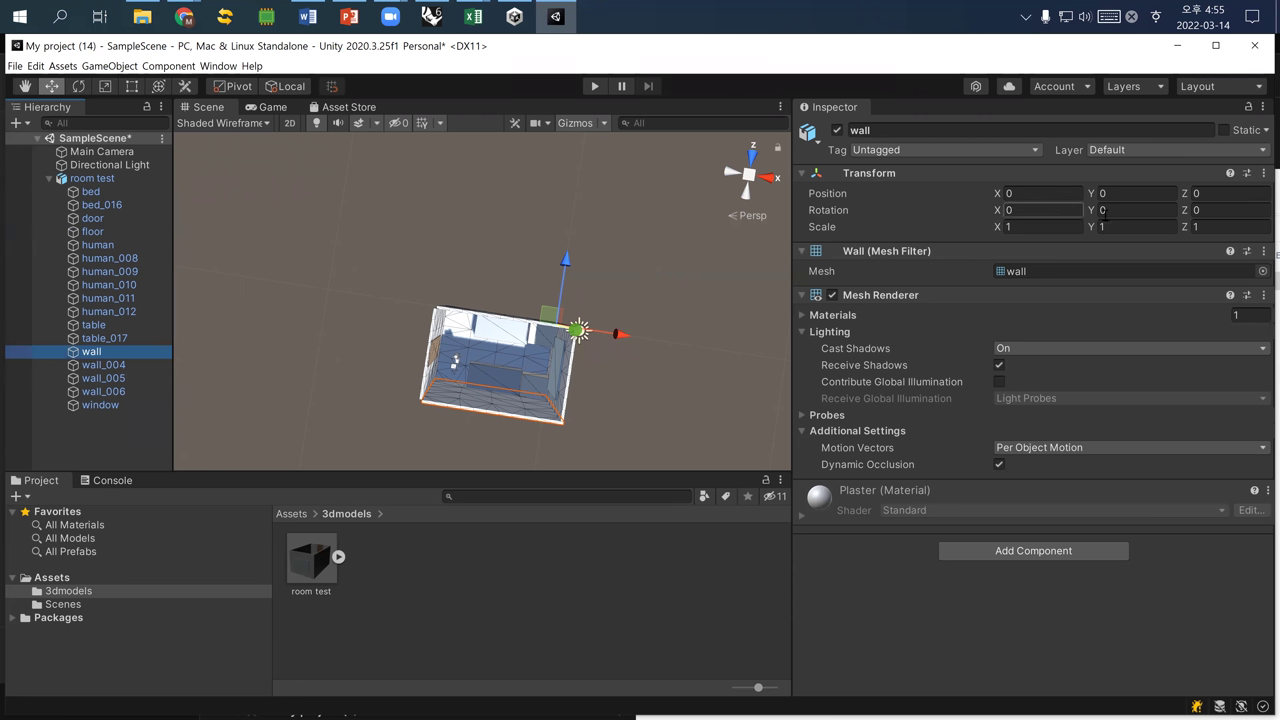
{"action": "left_click", "coordinate": [110, 325]}
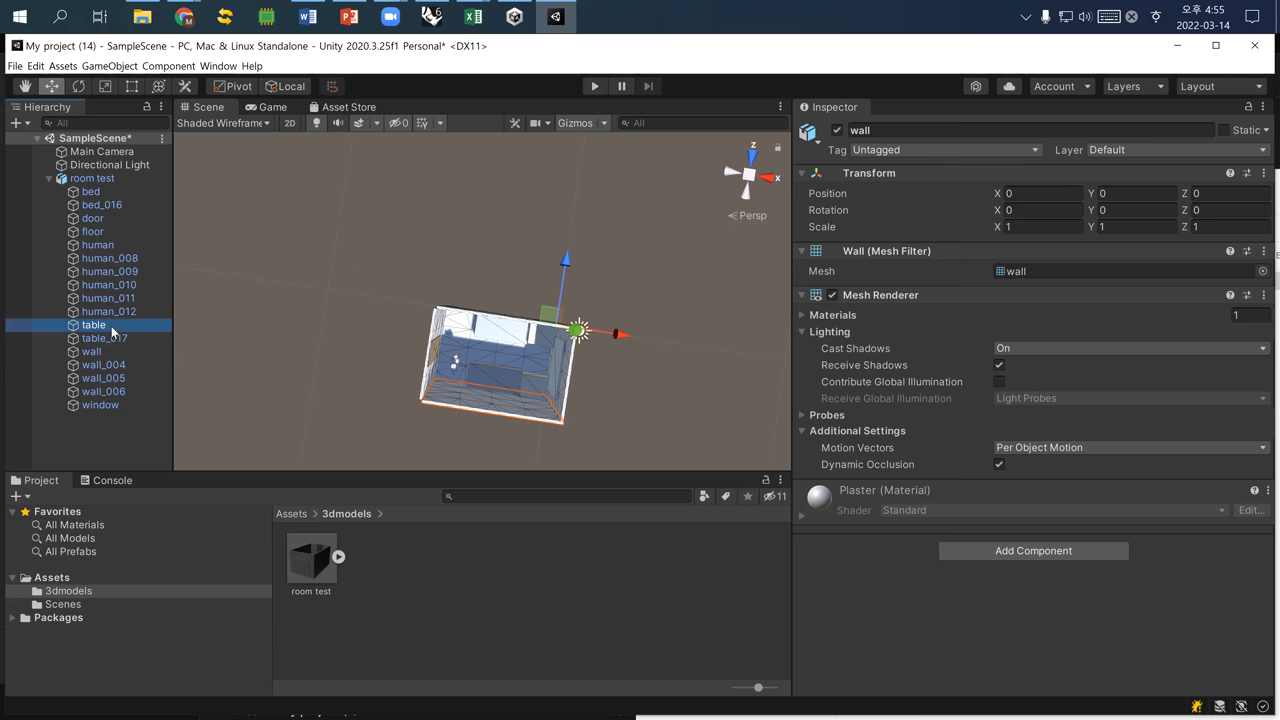
{"action": "left_click", "coordinate": [105, 298]}
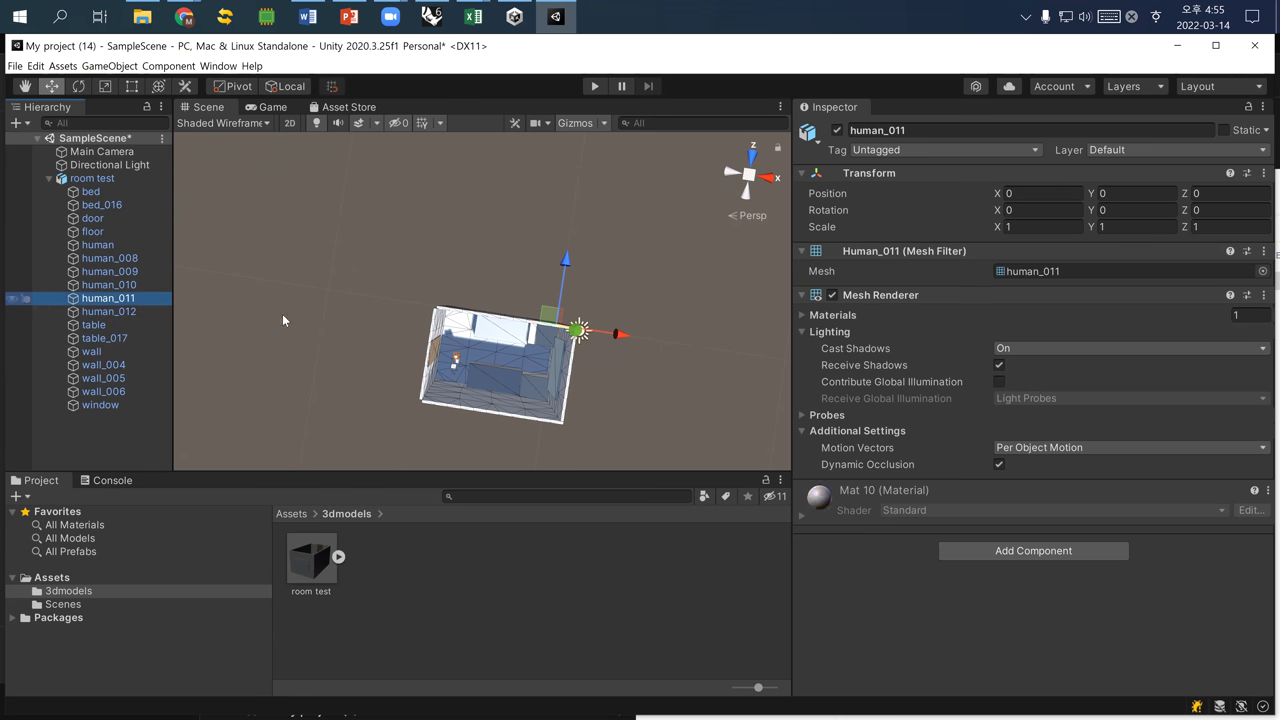
Select the room's floor and frame it in the scene view
{"action": "left_click", "coordinate": [95, 231]}
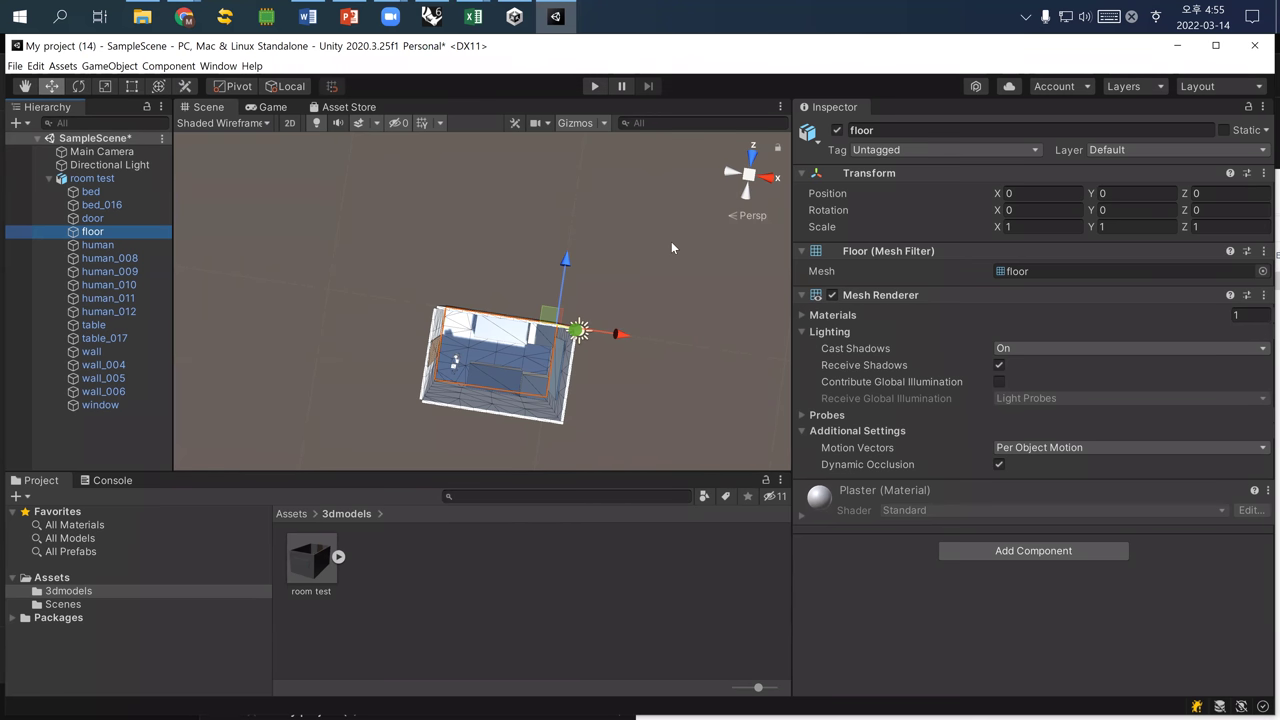
{"action": "left_click_drag", "start_coordinate": [474, 357], "coordinate": [482, 384], "text": "alt"}
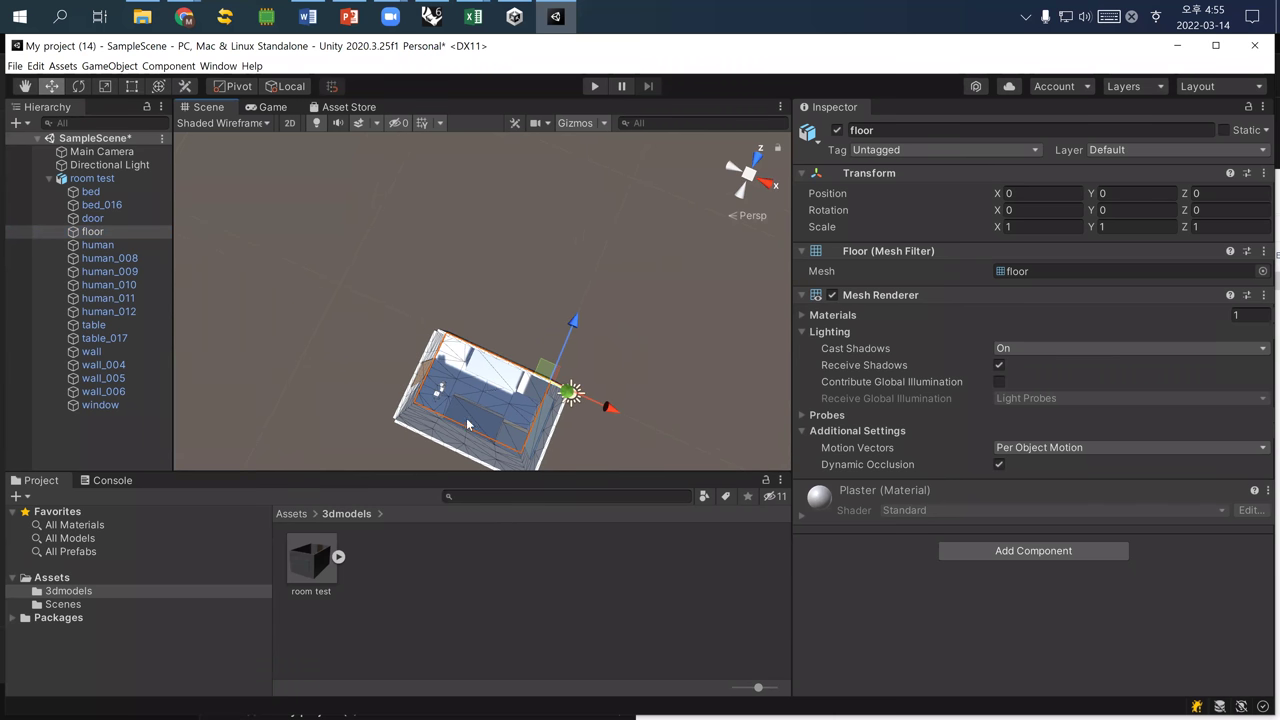
{"action": "left_click", "coordinate": [468, 418]}
{"action": "left_click", "coordinate": [485, 401]}
{"action": "key", "text": "f"}
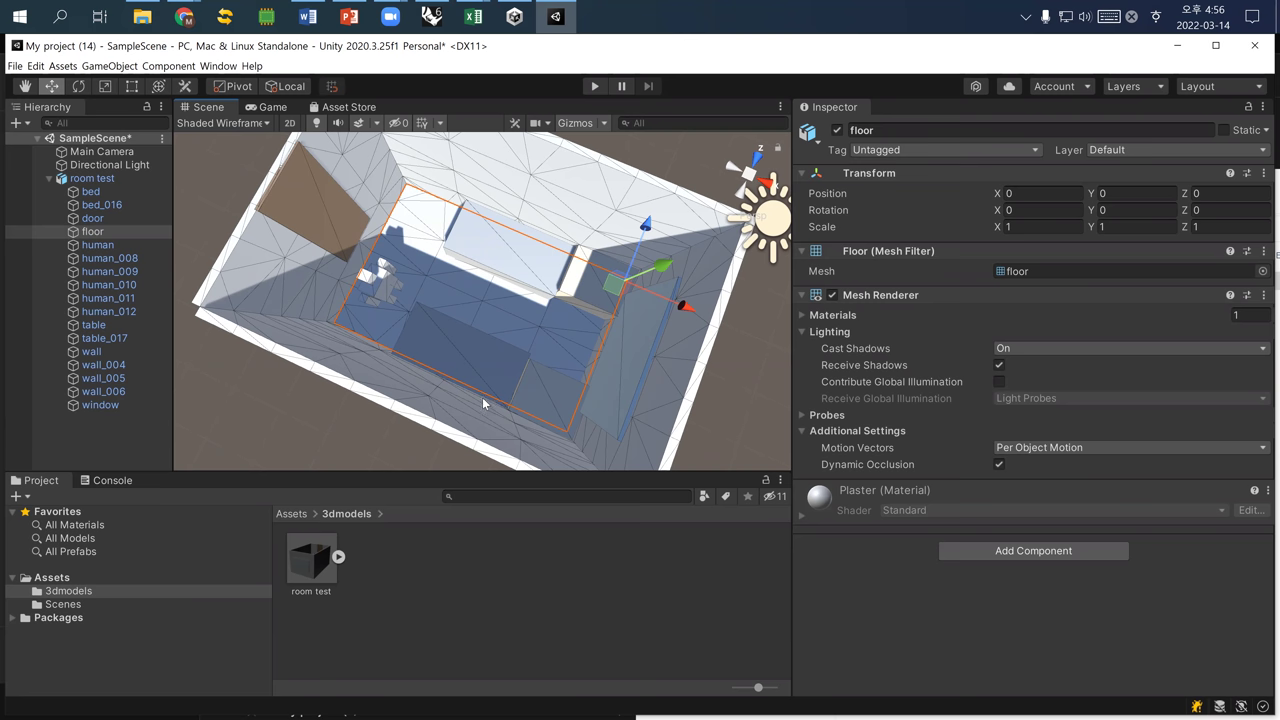
Select the door, frame it in the scene view and look at it within the whole room
{"action": "scroll", "coordinate": [482, 397], "scroll_direction": "down", "scroll_amount": 5}
{"action": "left_click_drag", "start_coordinate": [404, 306], "coordinate": [434, 281], "text": "alt"}
{"action": "left_click", "coordinate": [434, 281]}
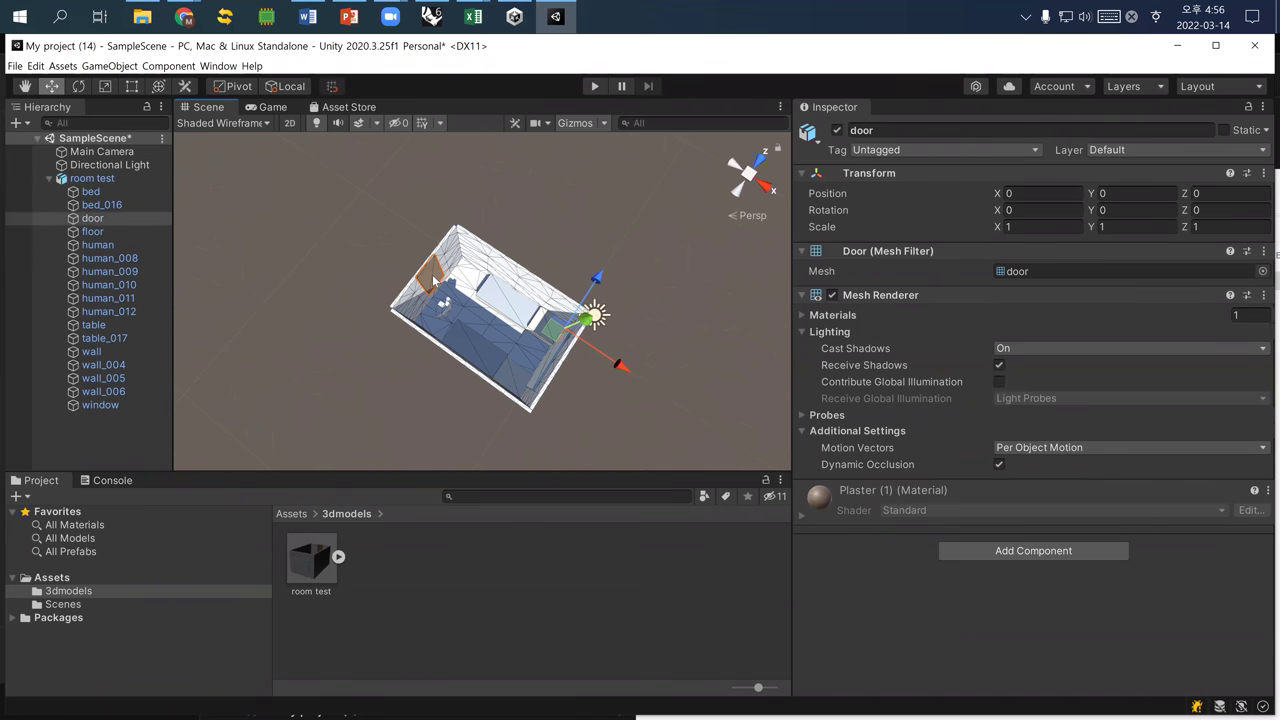
{"action": "key", "text": "f"}
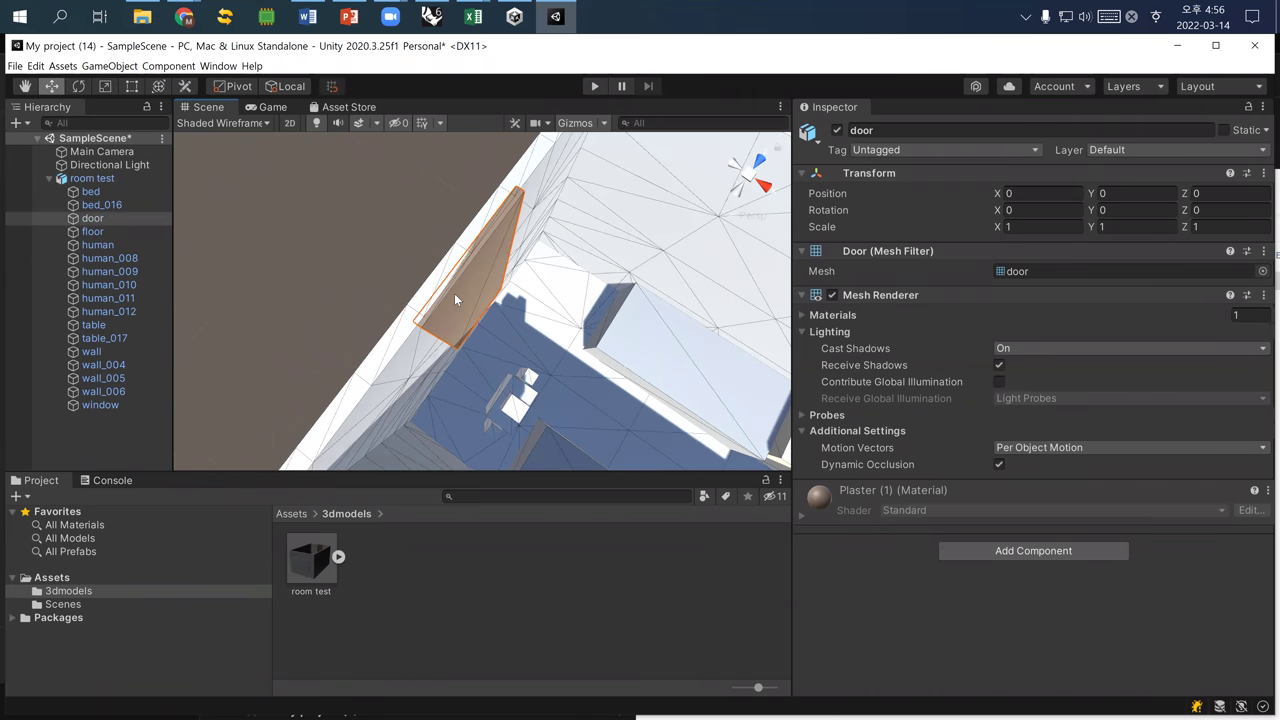
{"action": "scroll", "coordinate": [531, 352], "scroll_direction": "down", "scroll_amount": 5}
{"action": "left_click_drag", "start_coordinate": [531, 352], "coordinate": [479, 364], "text": "alt"}
{"action": "middle_click_drag", "start_coordinate": [479, 364], "coordinate": [467, 307]}
{"action": "scroll", "coordinate": [469, 308], "scroll_direction": "down", "scroll_amount": 3}
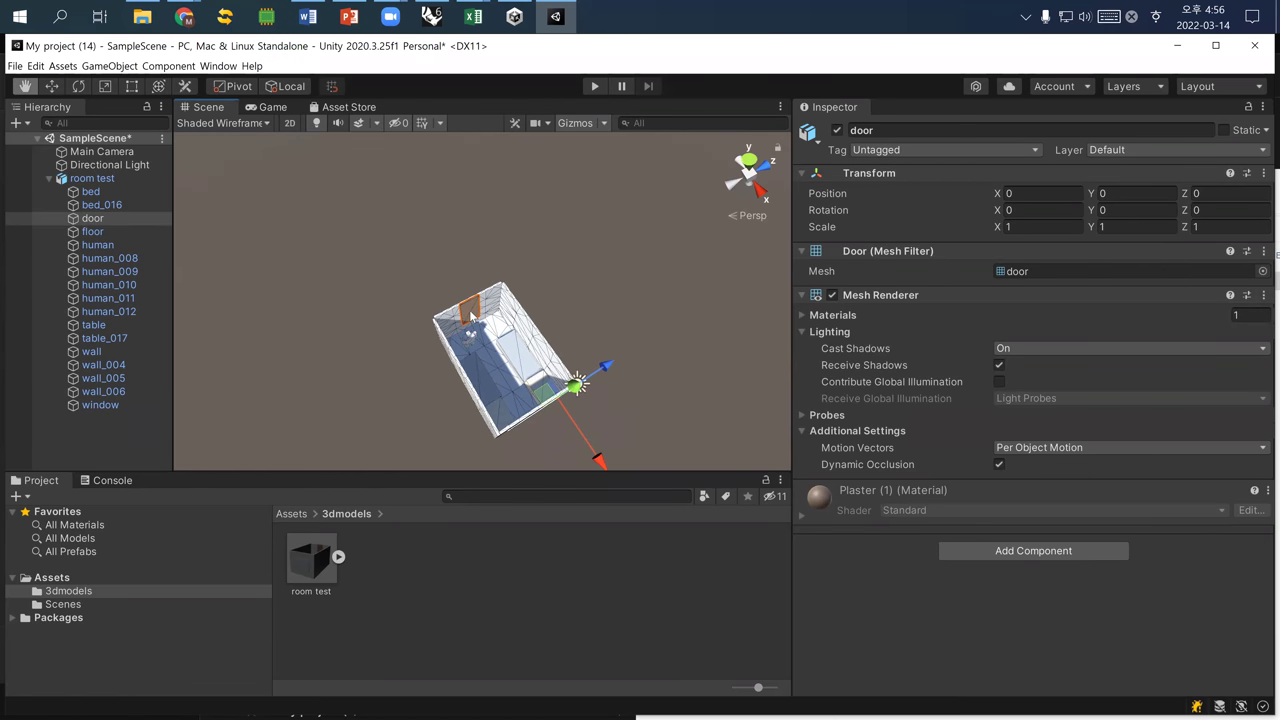
{"action": "scroll", "coordinate": [469, 317], "scroll_direction": "up", "scroll_amount": 4}
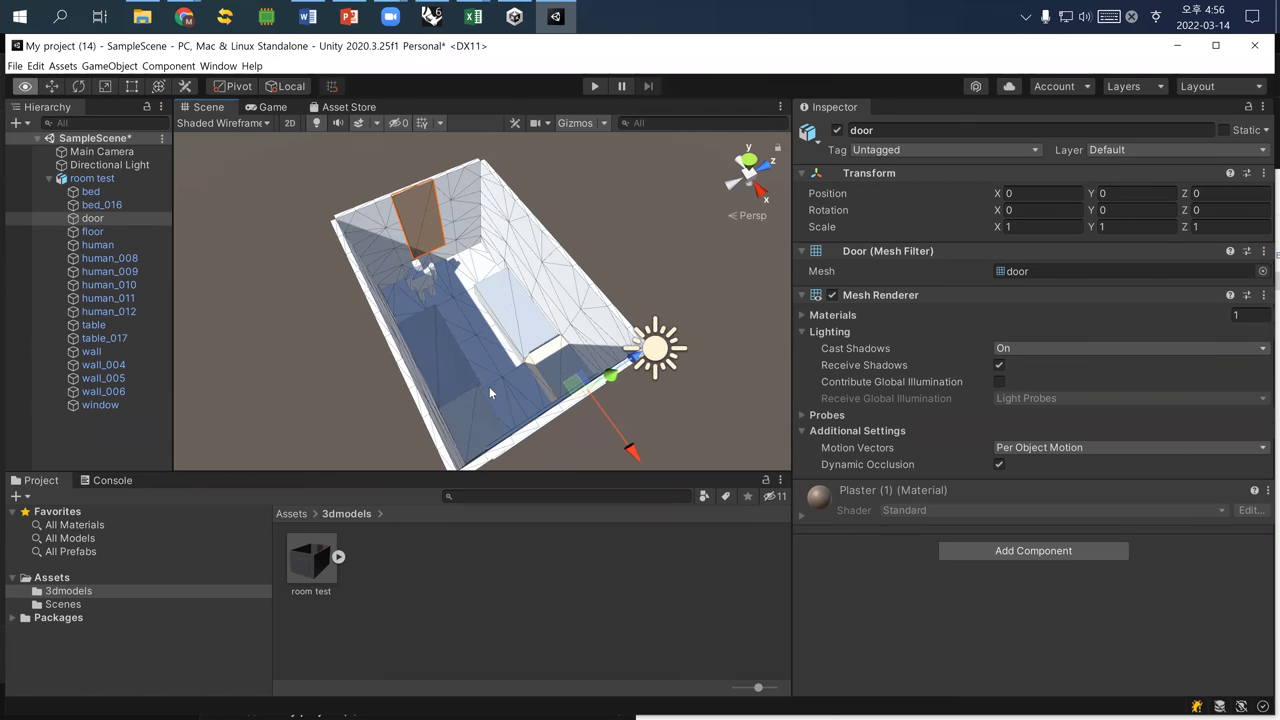
{"action": "scroll", "coordinate": [489, 385], "scroll_direction": "up", "scroll_amount": 2}
{"action": "scroll", "coordinate": [489, 385], "scroll_direction": "down", "scroll_amount": 4}
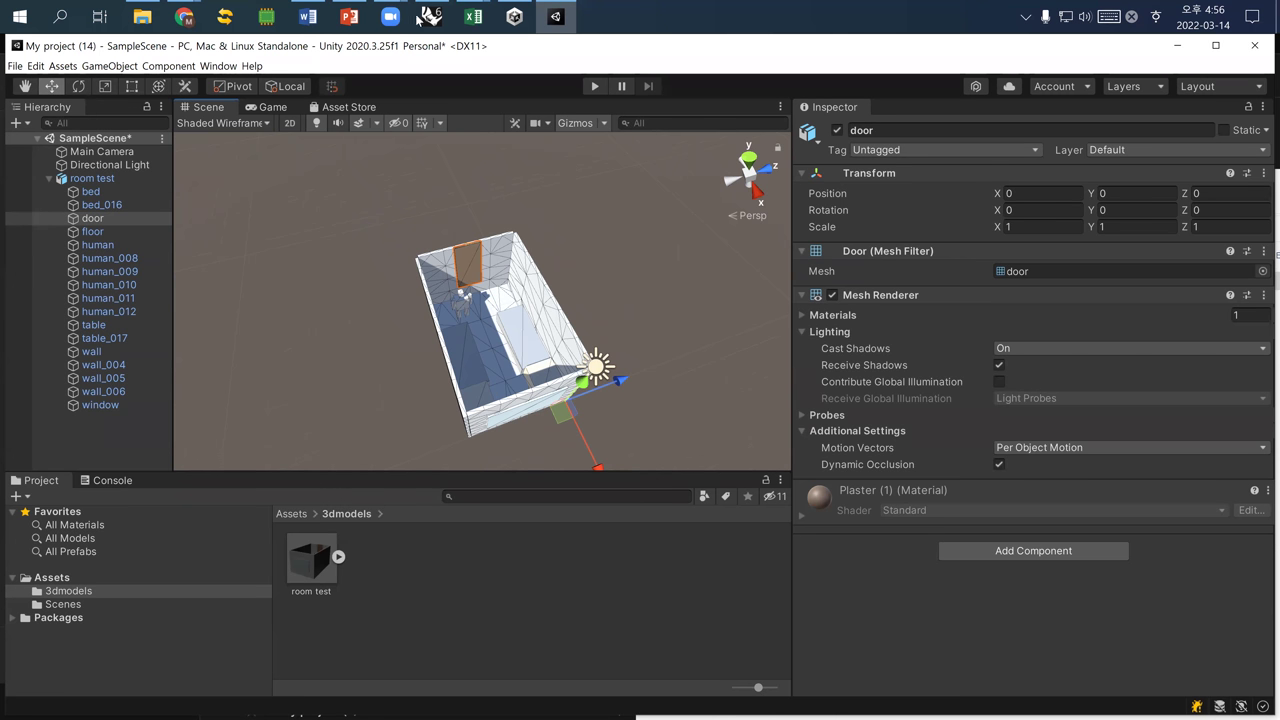
Switch to Rhino, review the file formats available for exporting the selected model, cancel the export and return to Unity
{"action": "mouse_move", "coordinate": [419, 18]}
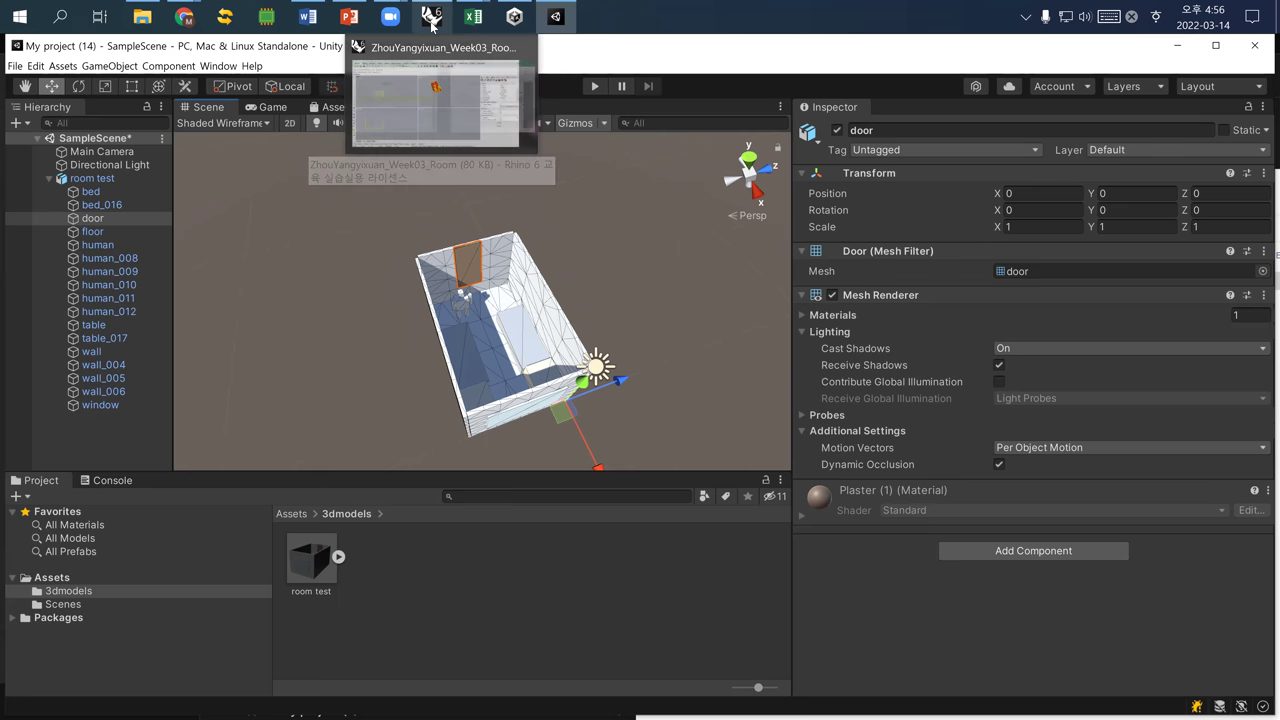
{"action": "left_click", "coordinate": [431, 24]}
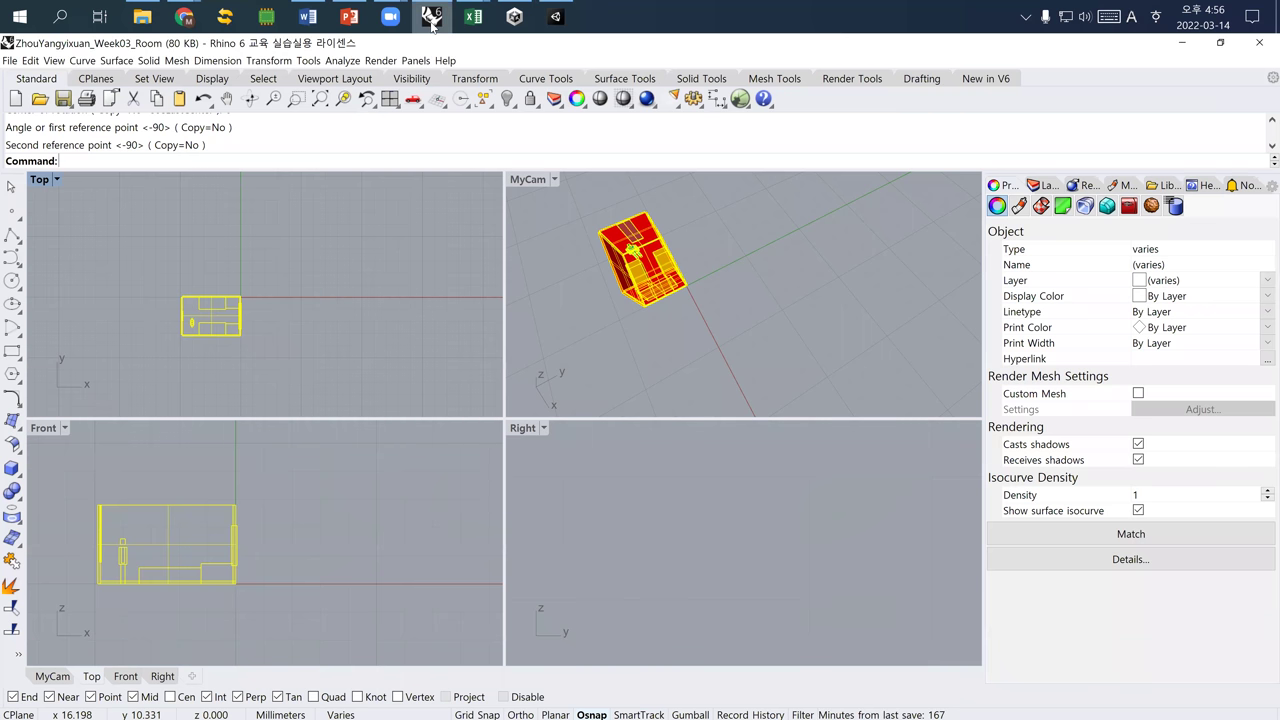
{"action": "left_click", "coordinate": [9, 60]}
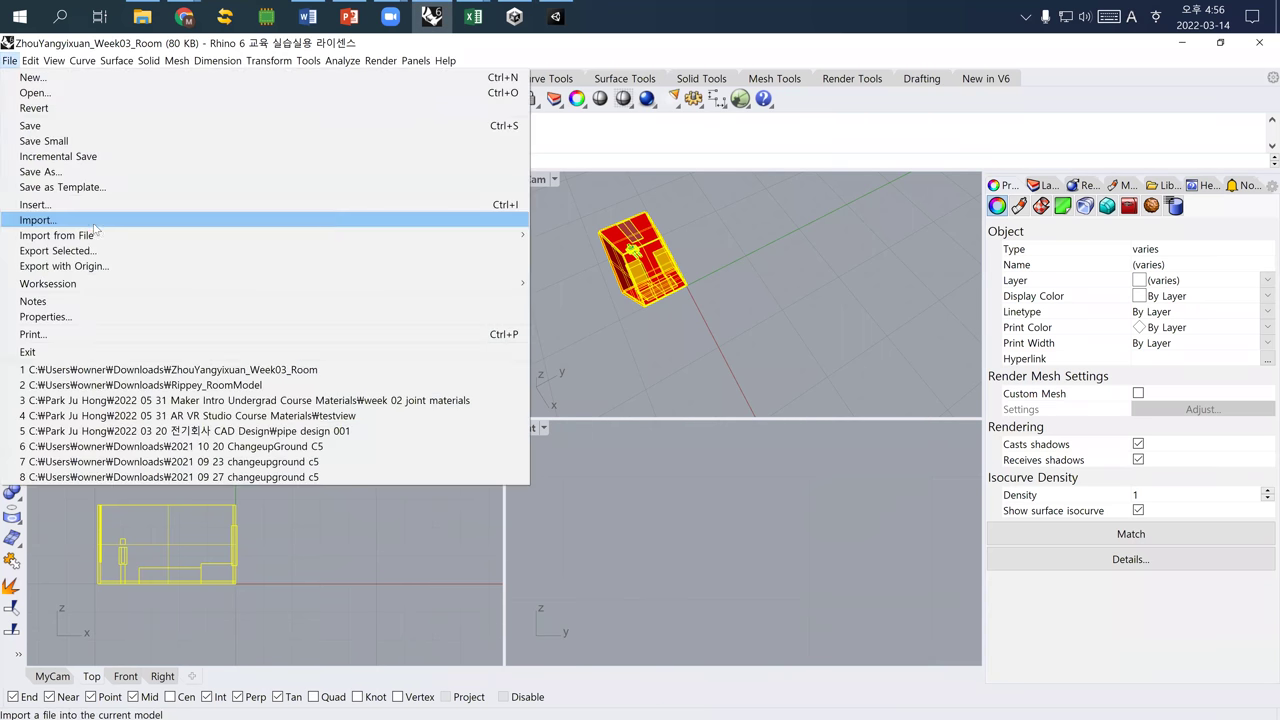
{"action": "left_click", "coordinate": [124, 251]}
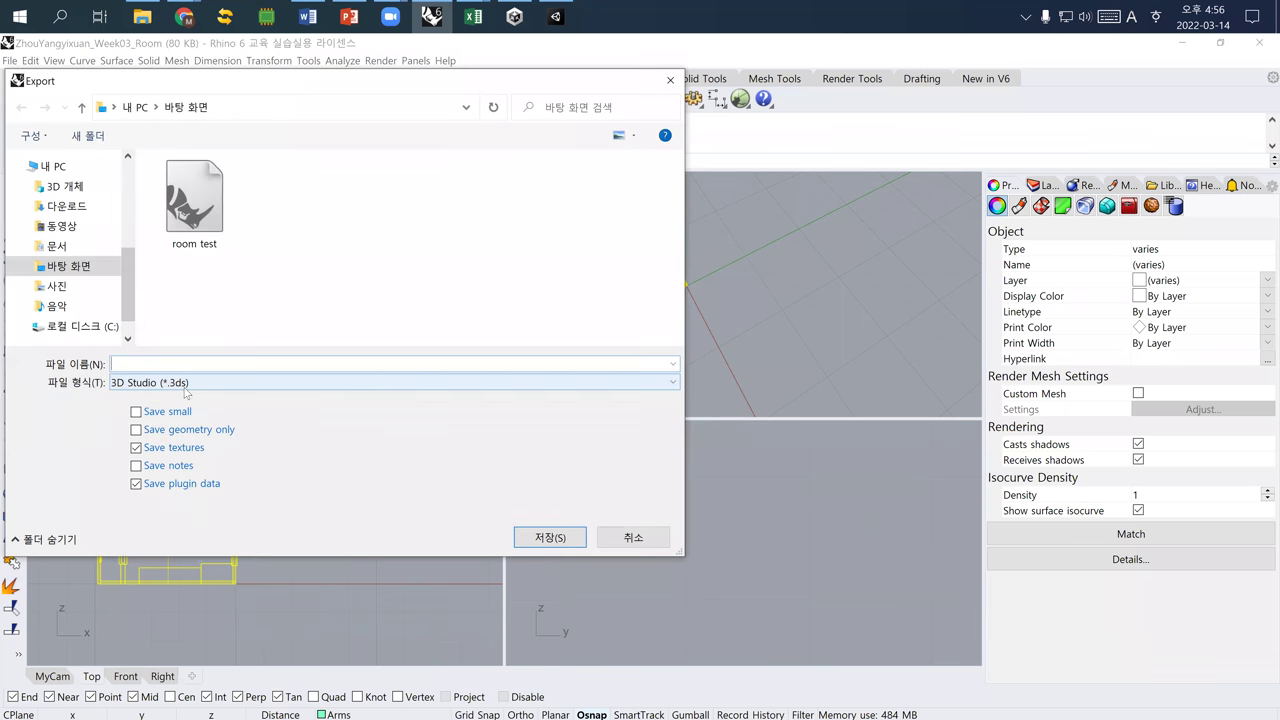
{"action": "left_click", "coordinate": [214, 385]}
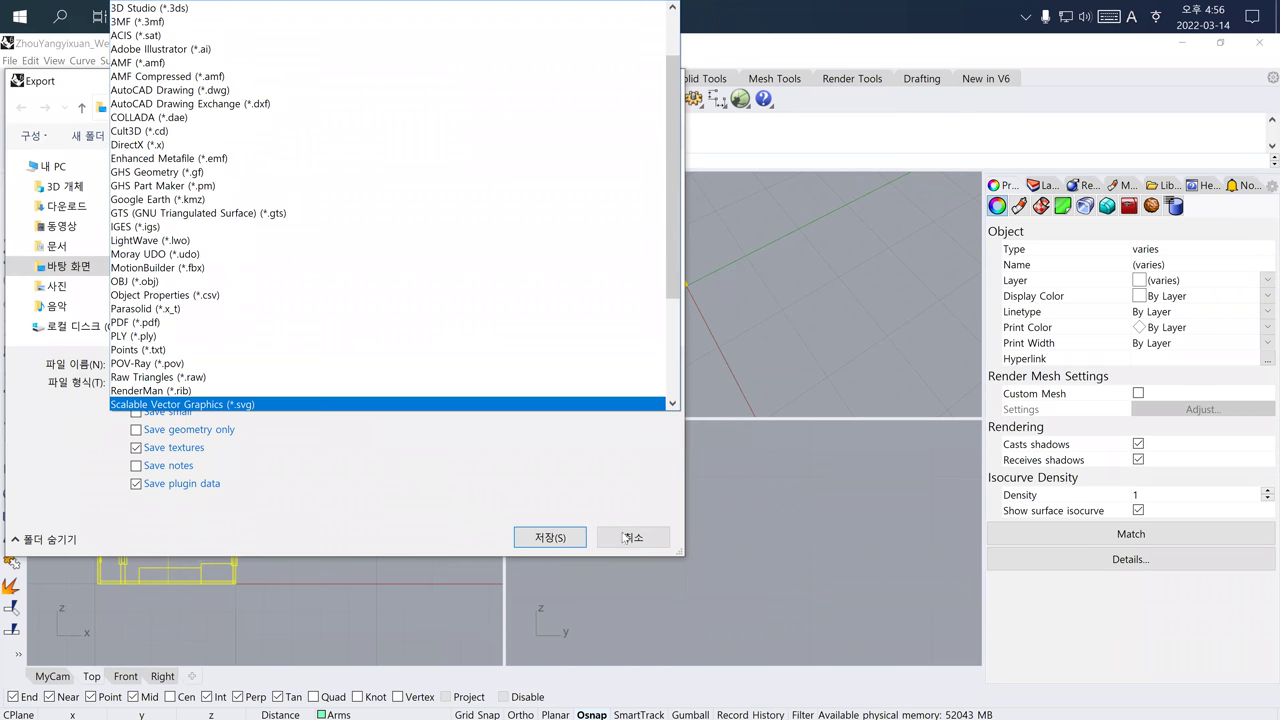
{"action": "key", "text": "Escape"}
{"action": "left_click", "coordinate": [610, 540]}
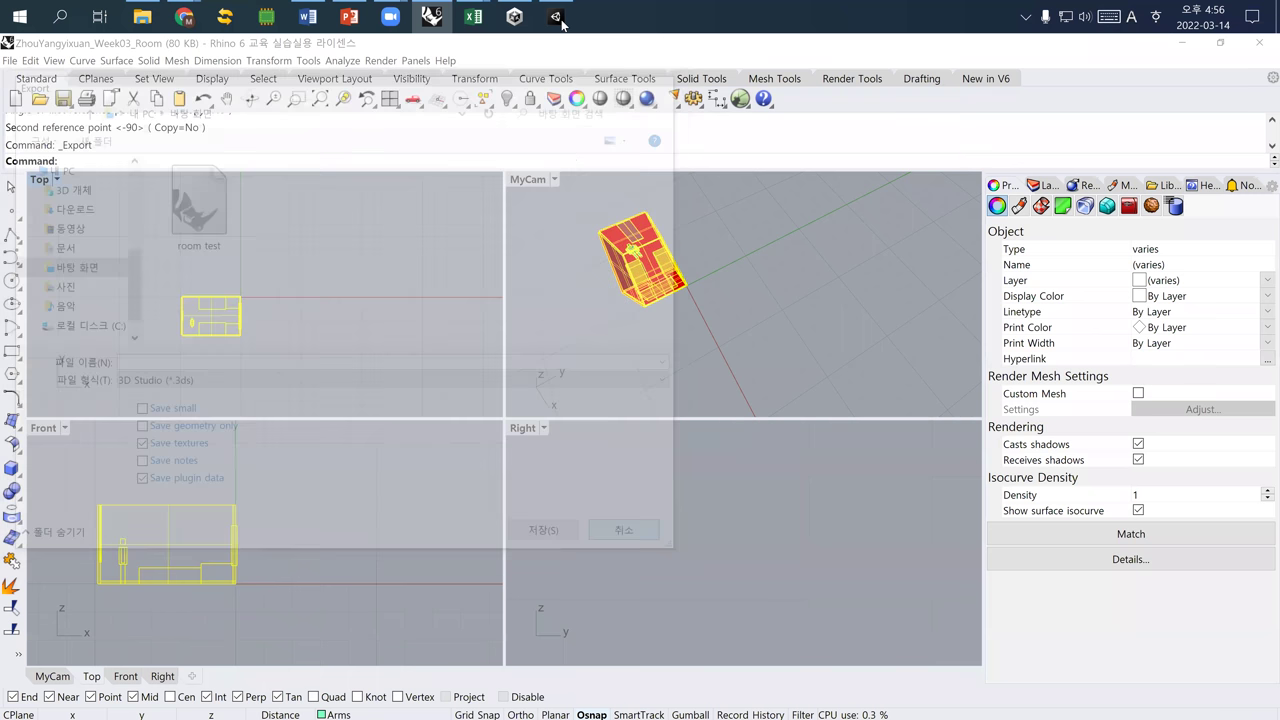
{"action": "left_click", "coordinate": [558, 18]}
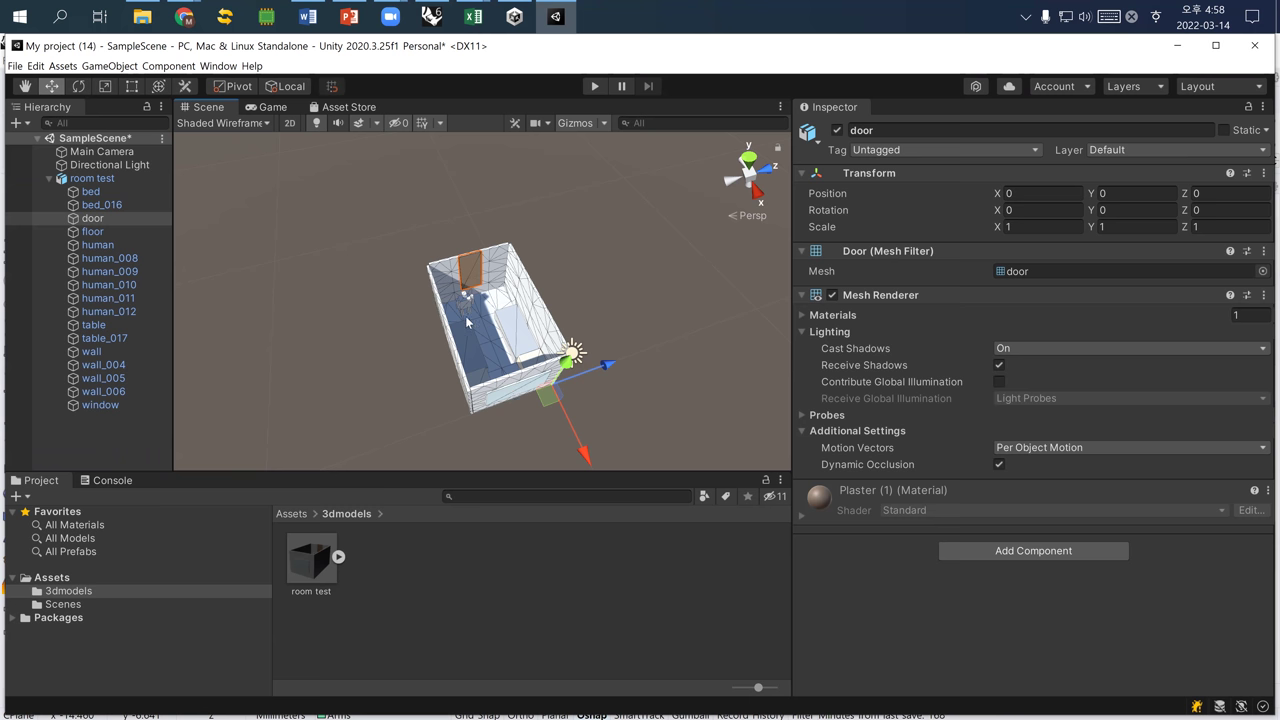
Select the Directional Light and show the scene in a top view with isometric projection
{"action": "left_click_drag", "start_coordinate": [558, 372], "coordinate": [515, 383], "text": "alt"}
{"action": "scroll", "coordinate": [548, 376], "scroll_direction": "up", "scroll_amount": 2}
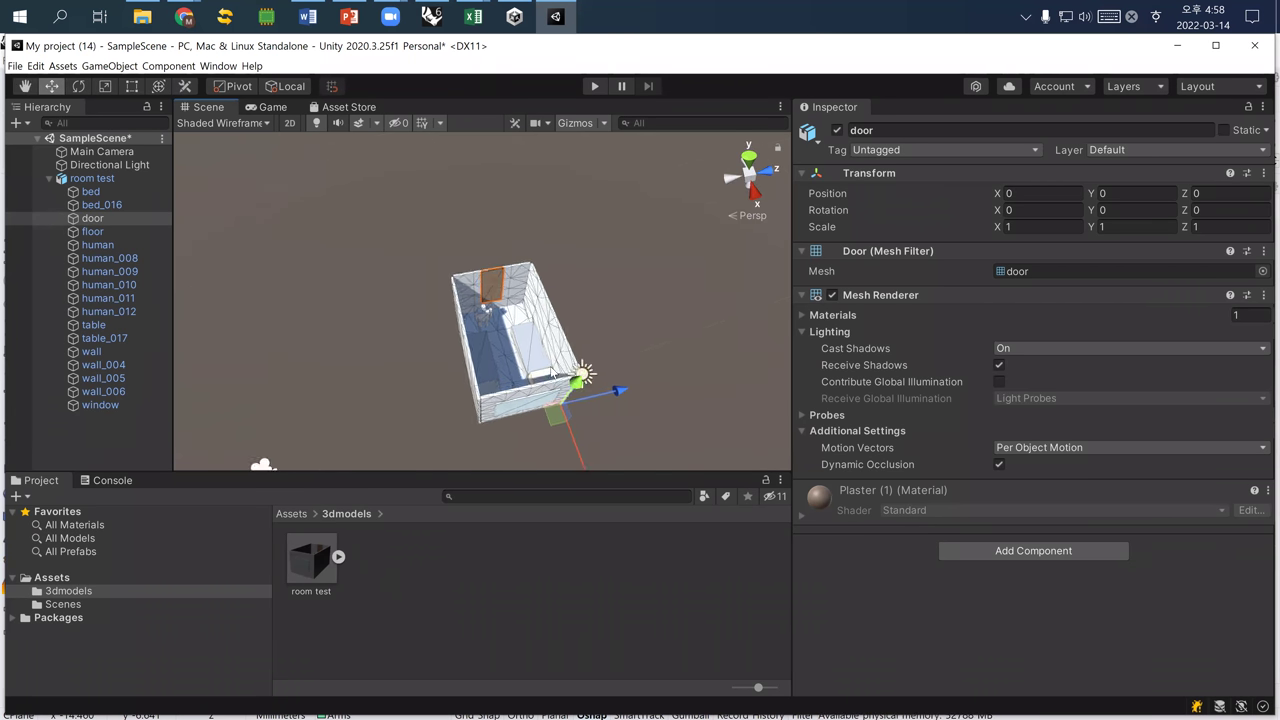
{"action": "left_click", "coordinate": [114, 166]}
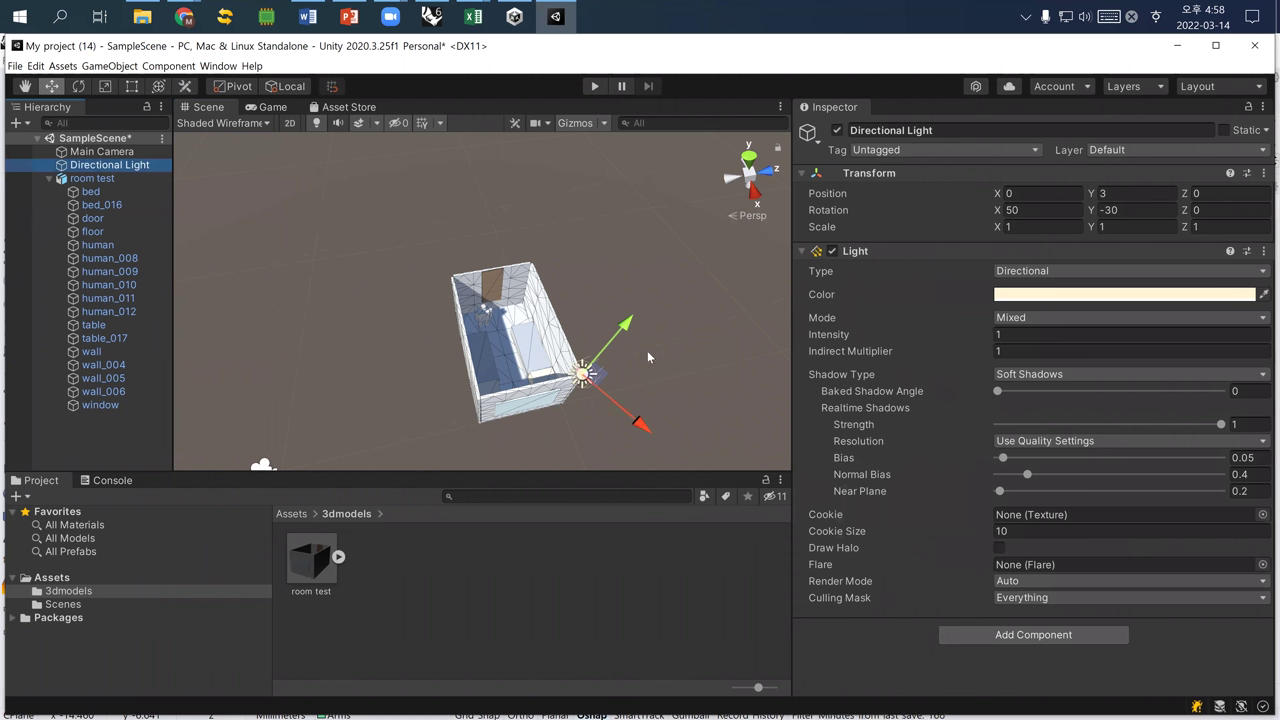
{"action": "left_click", "coordinate": [749, 158]}
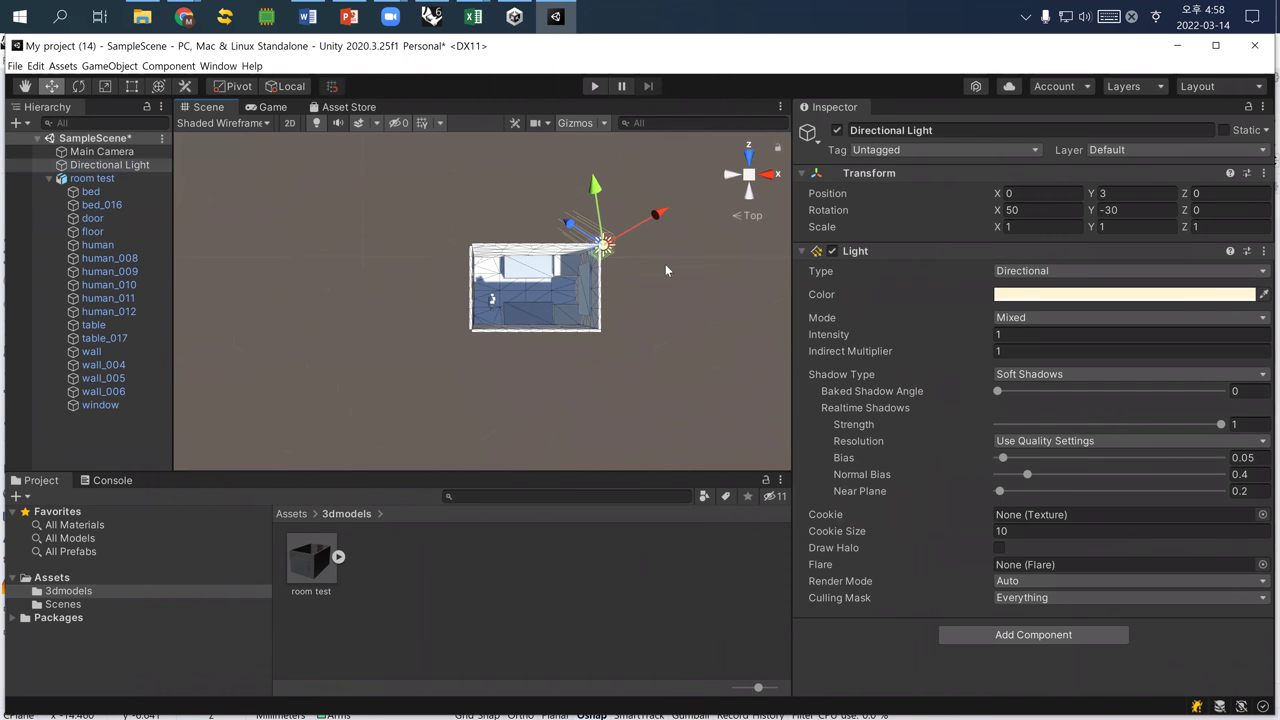
{"action": "left_click", "coordinate": [745, 178]}
{"action": "left_click", "coordinate": [749, 175]}
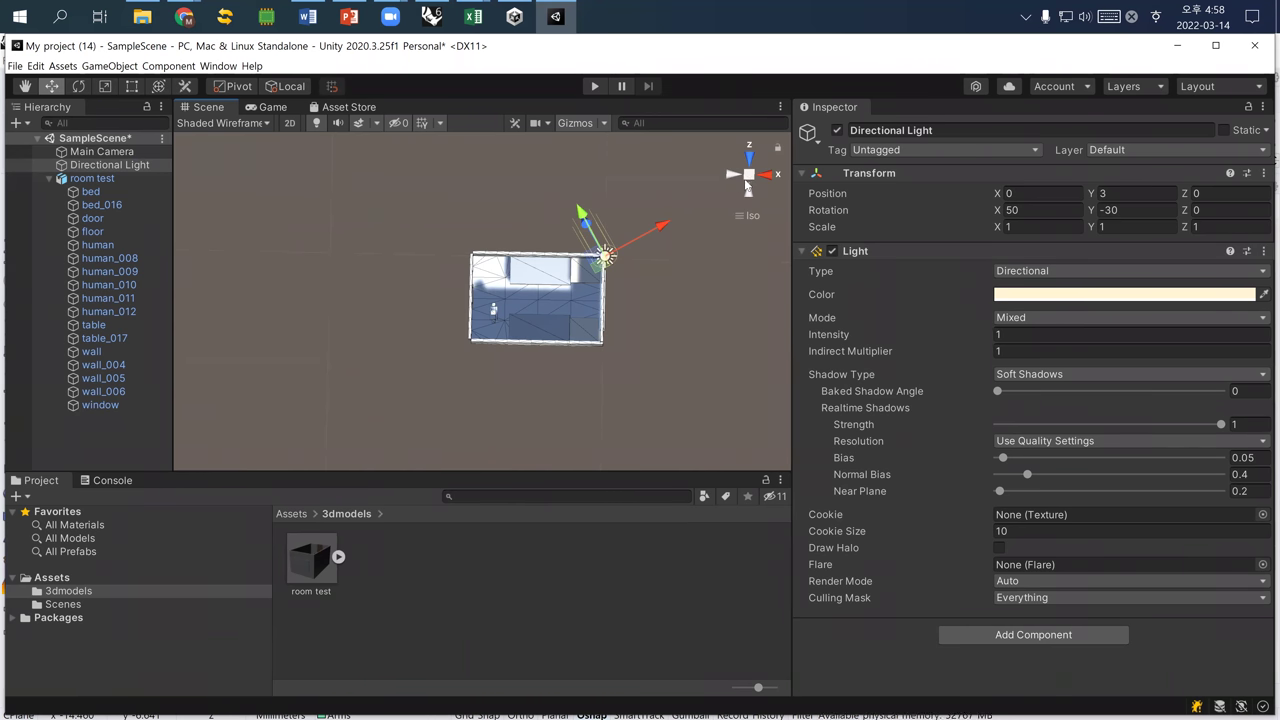
{"action": "left_click", "coordinate": [752, 160]}
{"action": "left_click", "coordinate": [752, 160]}
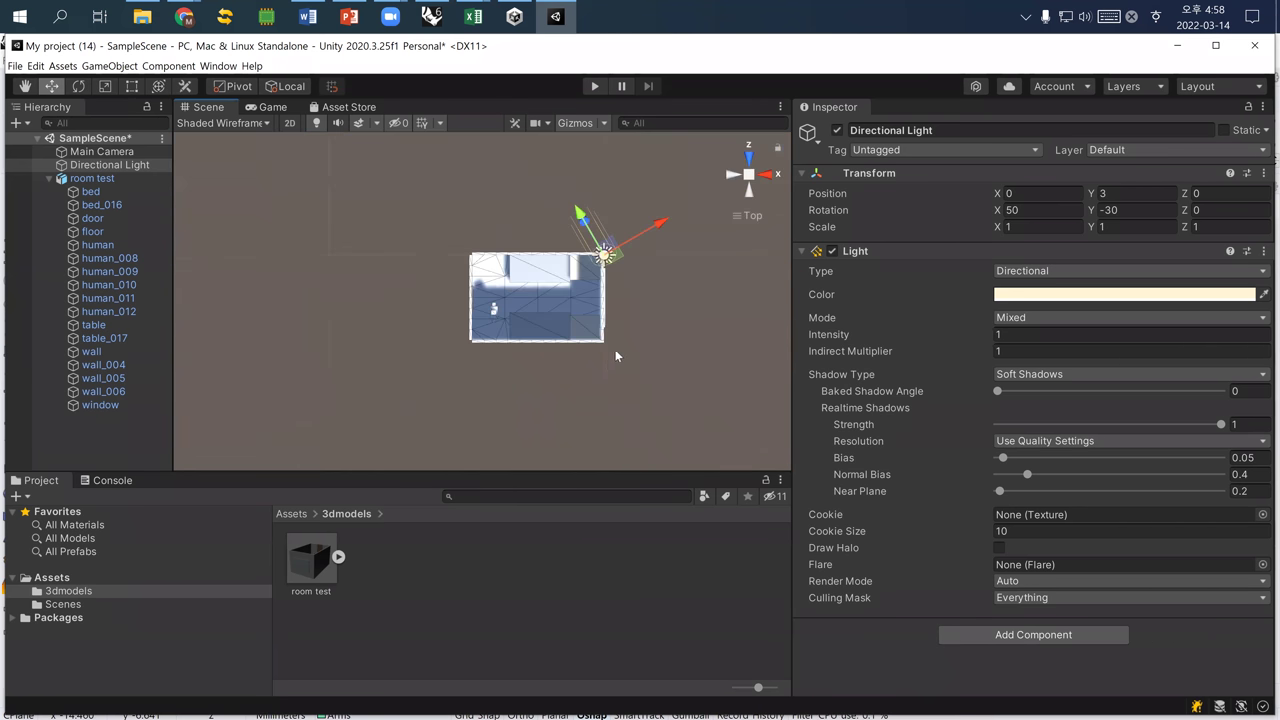
Examine where the Directional Light sits relative to the room from above and from the side
{"action": "left_click_drag", "start_coordinate": [649, 310], "coordinate": [585, 285], "text": "alt"}
{"action": "middle_click_drag", "start_coordinate": [585, 285], "coordinate": [503, 283]}
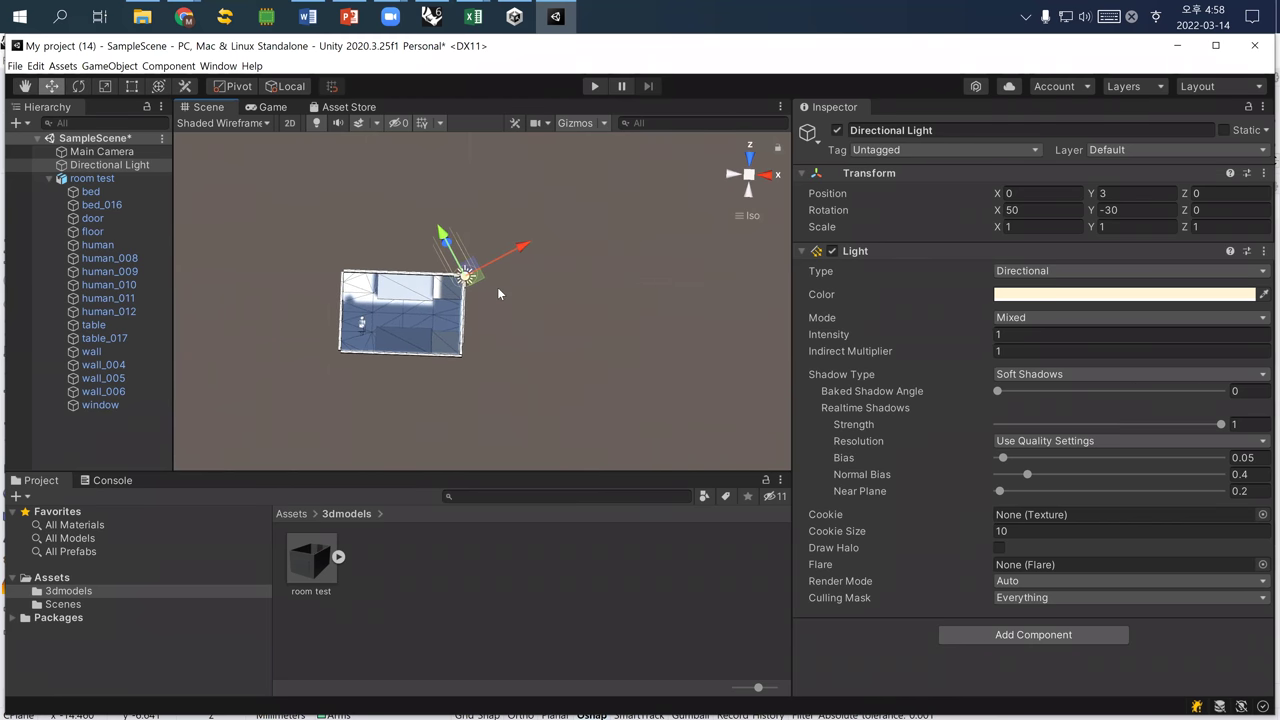
{"action": "left_click_drag", "start_coordinate": [575, 296], "coordinate": [584, 282], "text": "alt"}
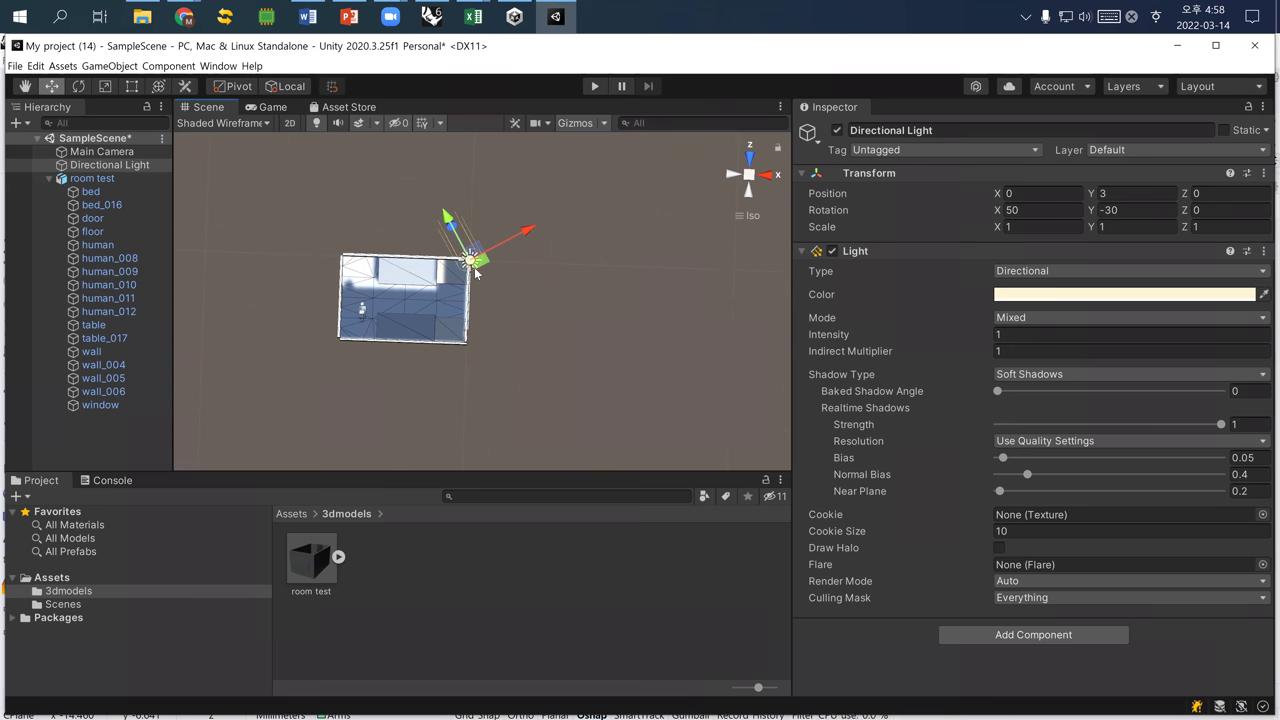
{"action": "left_click_drag", "start_coordinate": [476, 268], "coordinate": [508, 262], "text": "alt"}
{"action": "scroll", "coordinate": [480, 240], "scroll_direction": "up", "scroll_amount": 5}
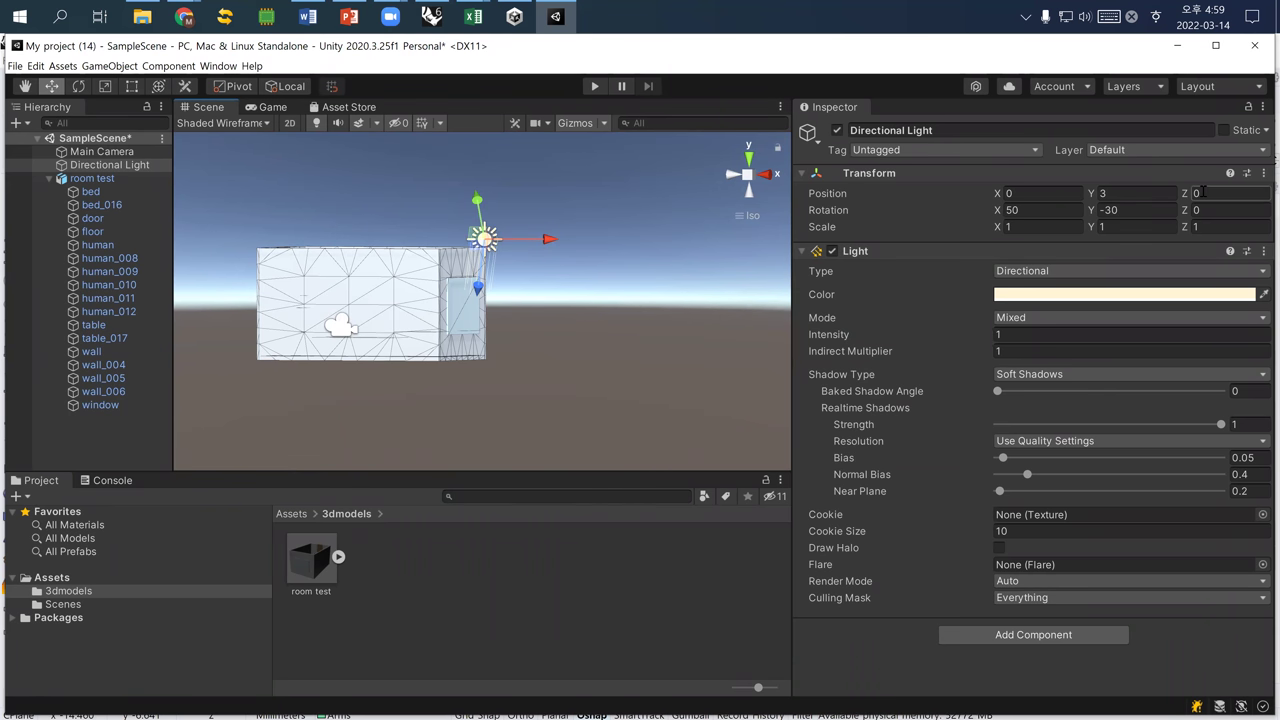
{"action": "left_click_drag", "start_coordinate": [465, 303], "coordinate": [445, 352], "text": "alt"}
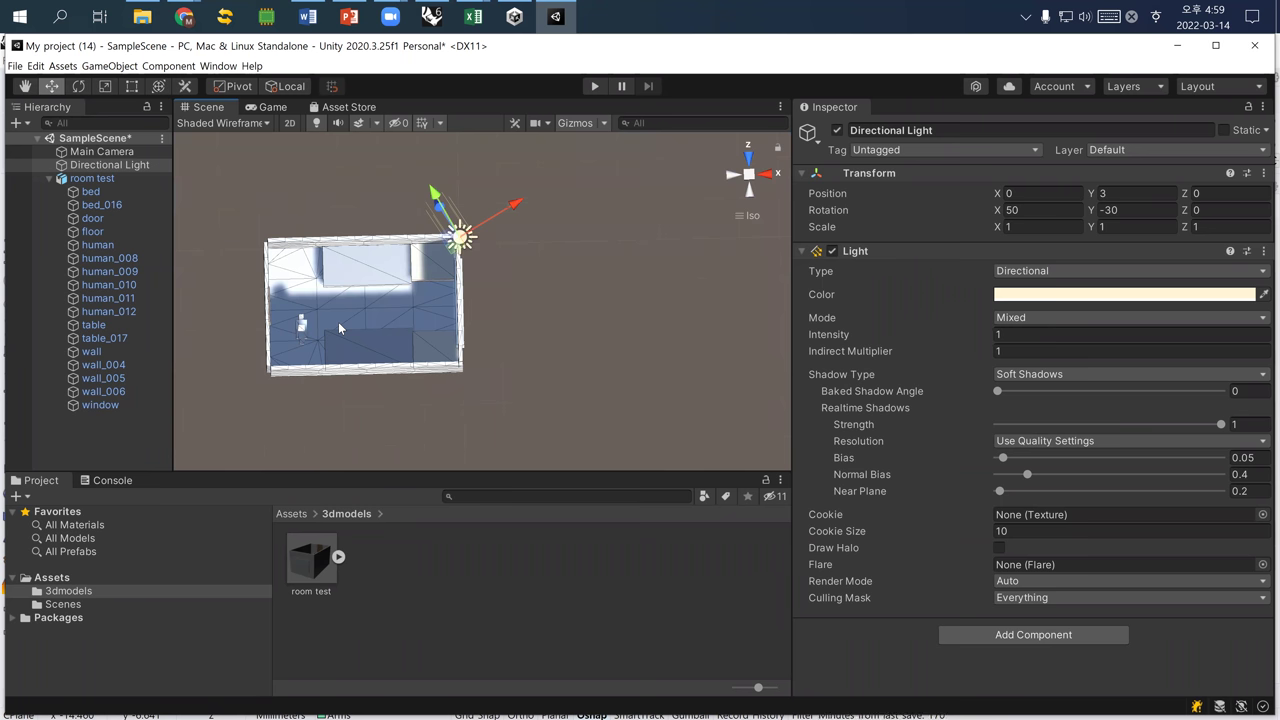
Reselect the Directional Light after checking the bed and Main Camera, and inspect its X, Y and Z rotation values
{"action": "left_click", "coordinate": [376, 264]}
{"action": "left_click", "coordinate": [110, 165]}
{"action": "left_click", "coordinate": [104, 152]}
{"action": "left_click", "coordinate": [104, 167]}
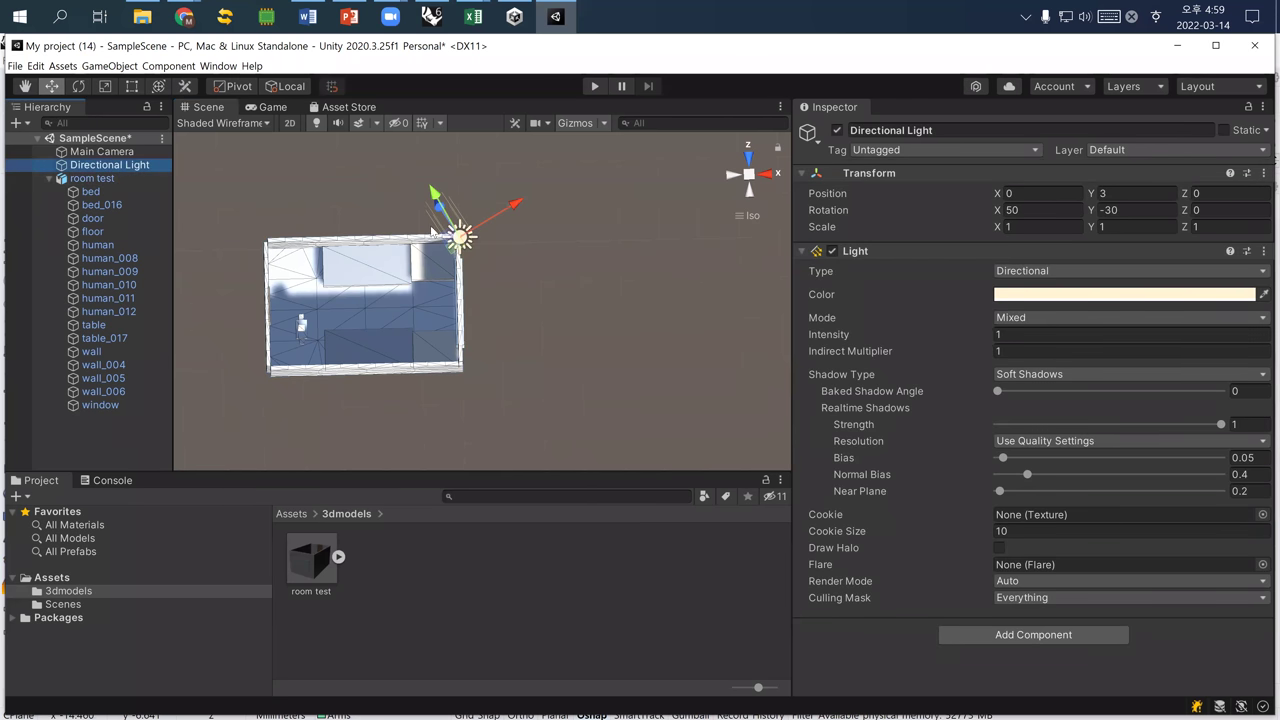
{"action": "left_click", "coordinate": [1026, 209]}
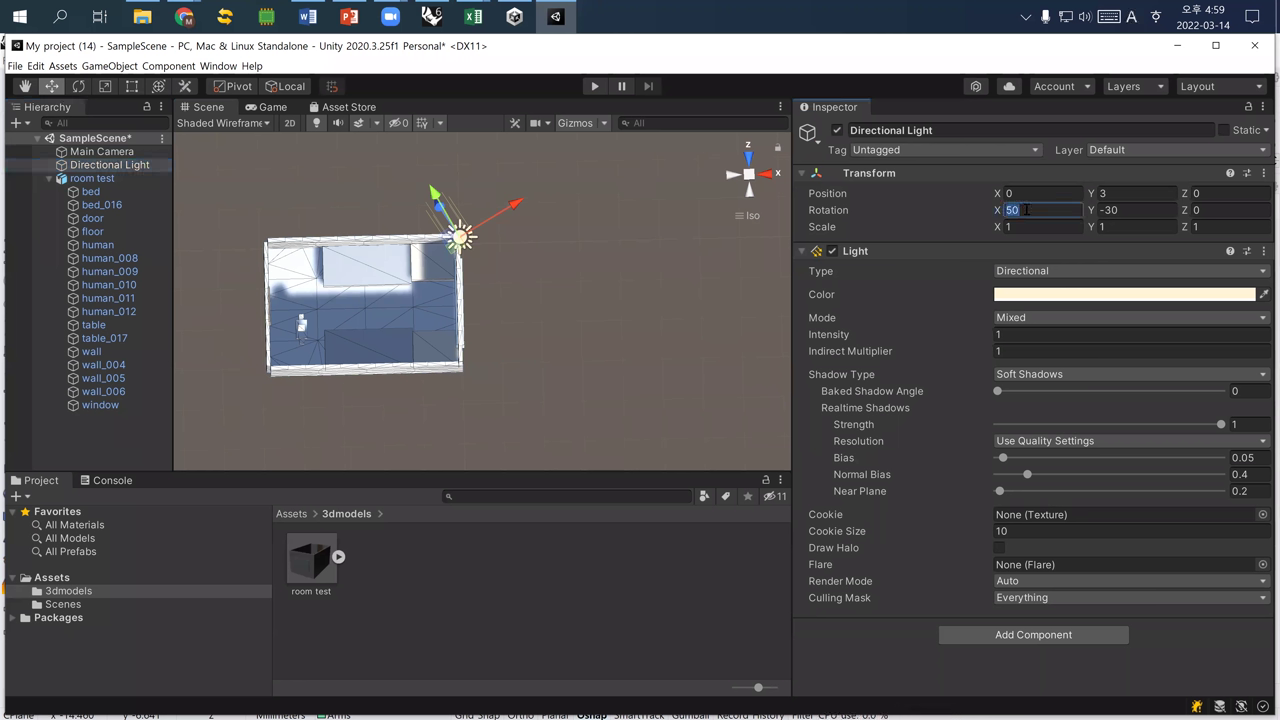
{"action": "left_click", "coordinate": [1132, 208]}
{"action": "left_click", "coordinate": [1210, 209]}
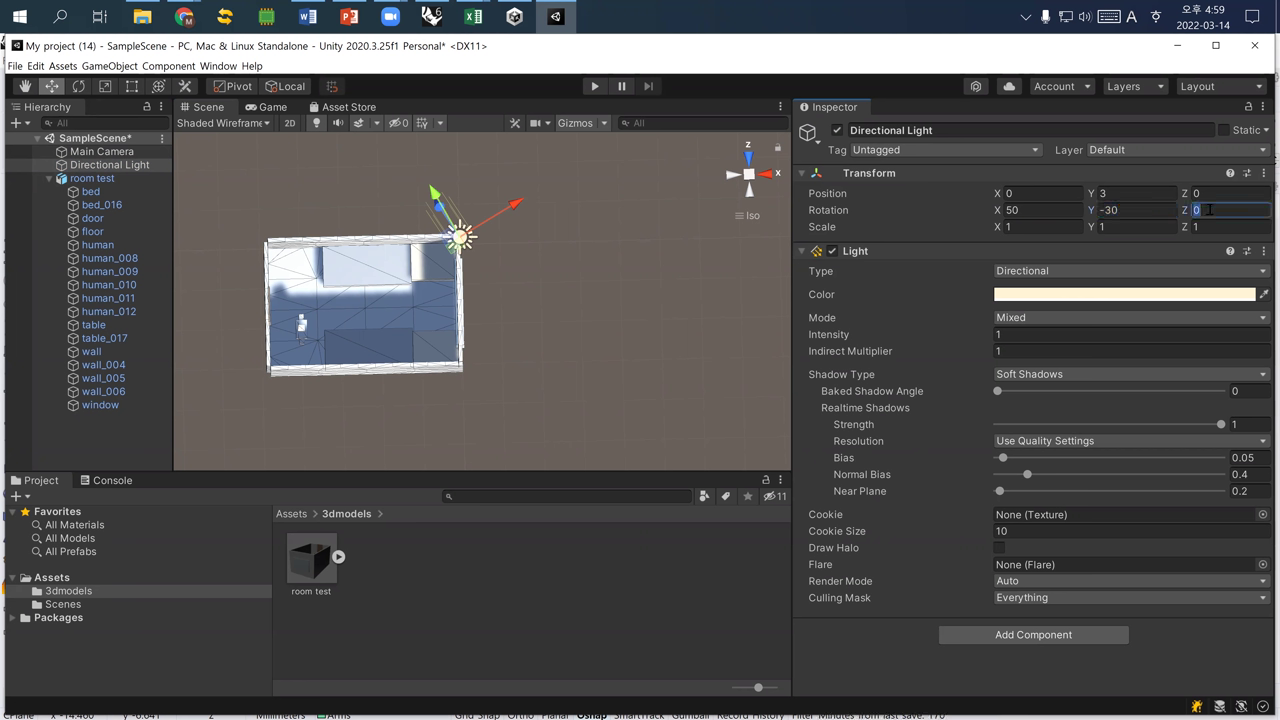
Compare the Hand, Move, Rotate and Scale tools on the Directional Light and shift the scene with the Hand tool
{"action": "left_click", "coordinate": [25, 87]}
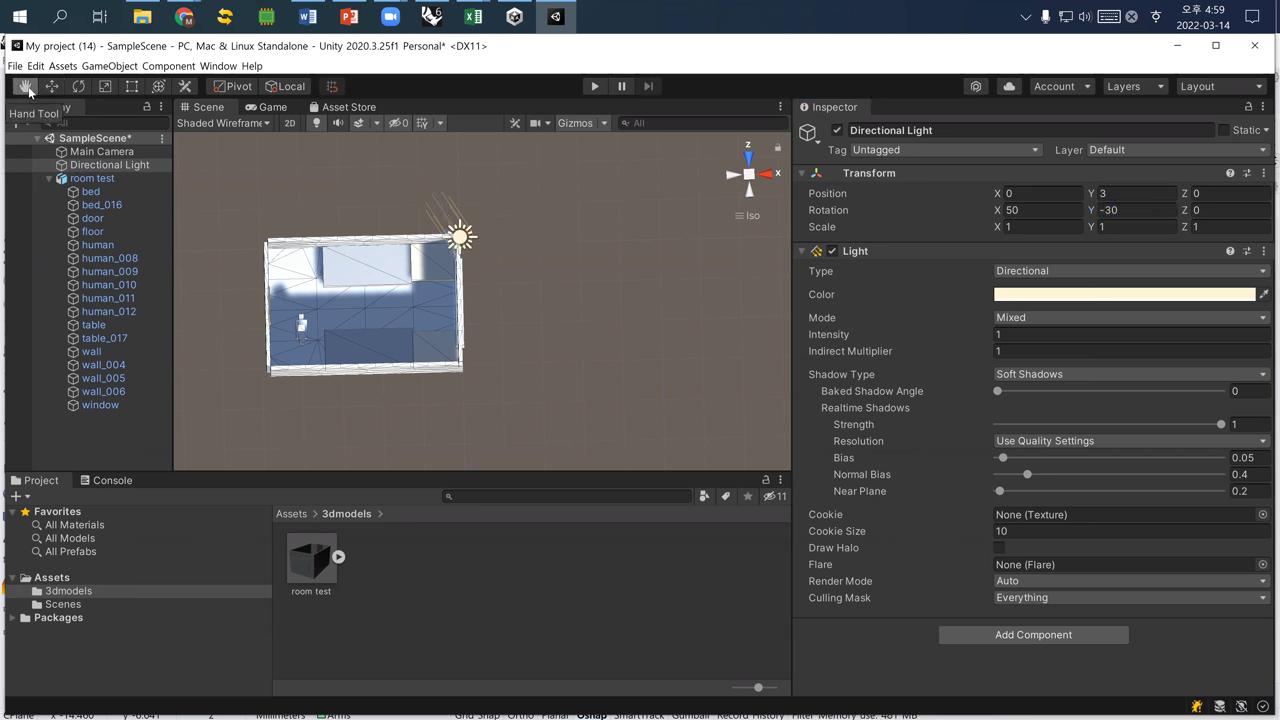
{"action": "left_click", "coordinate": [50, 88]}
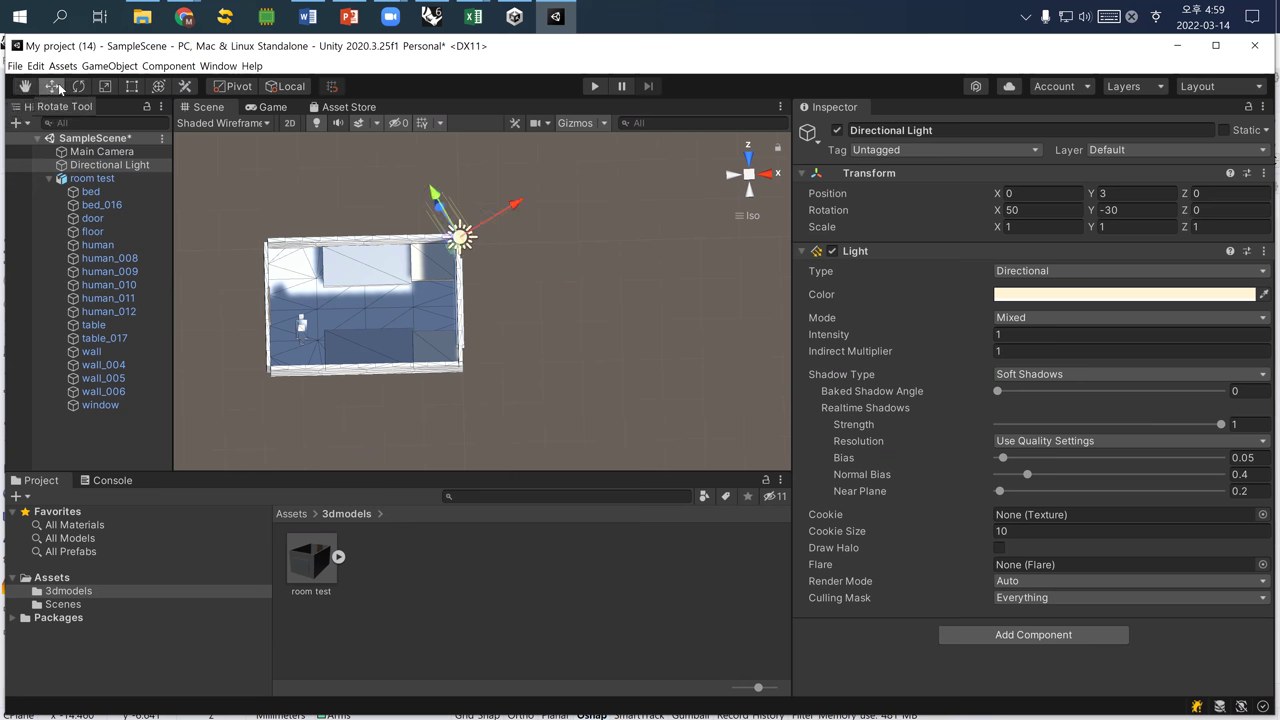
{"action": "left_click", "coordinate": [80, 87]}
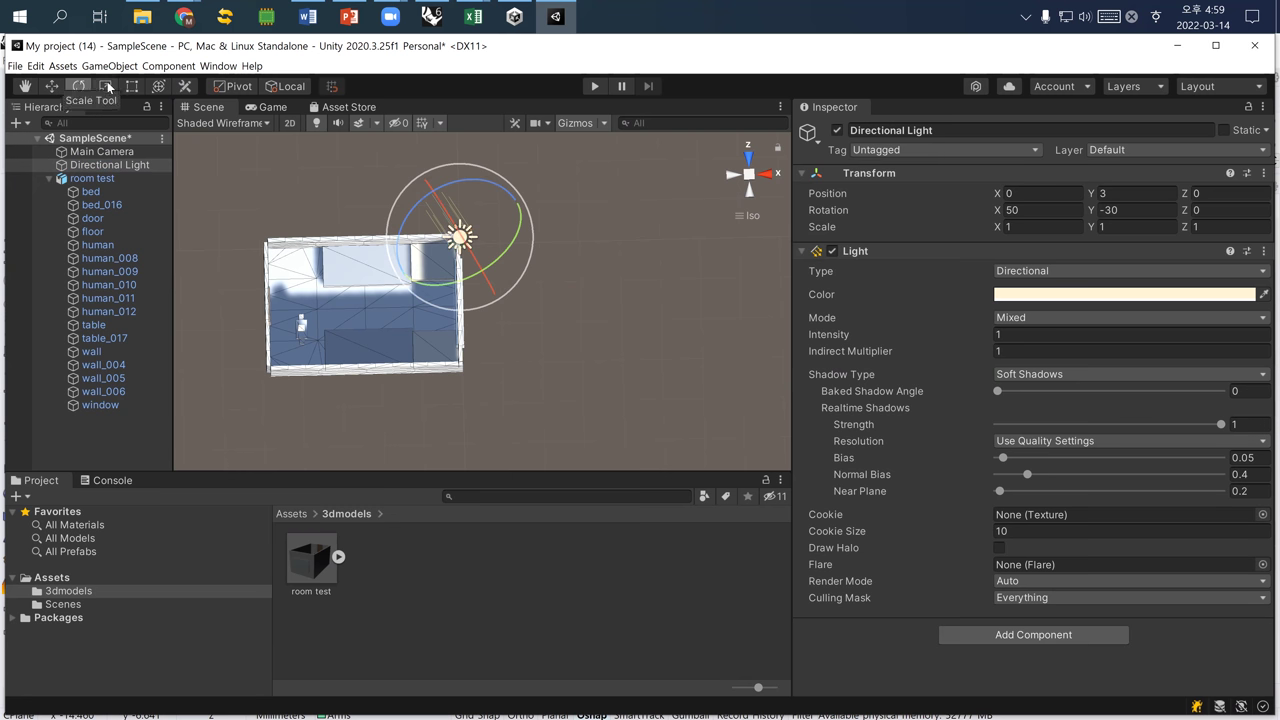
{"action": "left_click", "coordinate": [105, 86]}
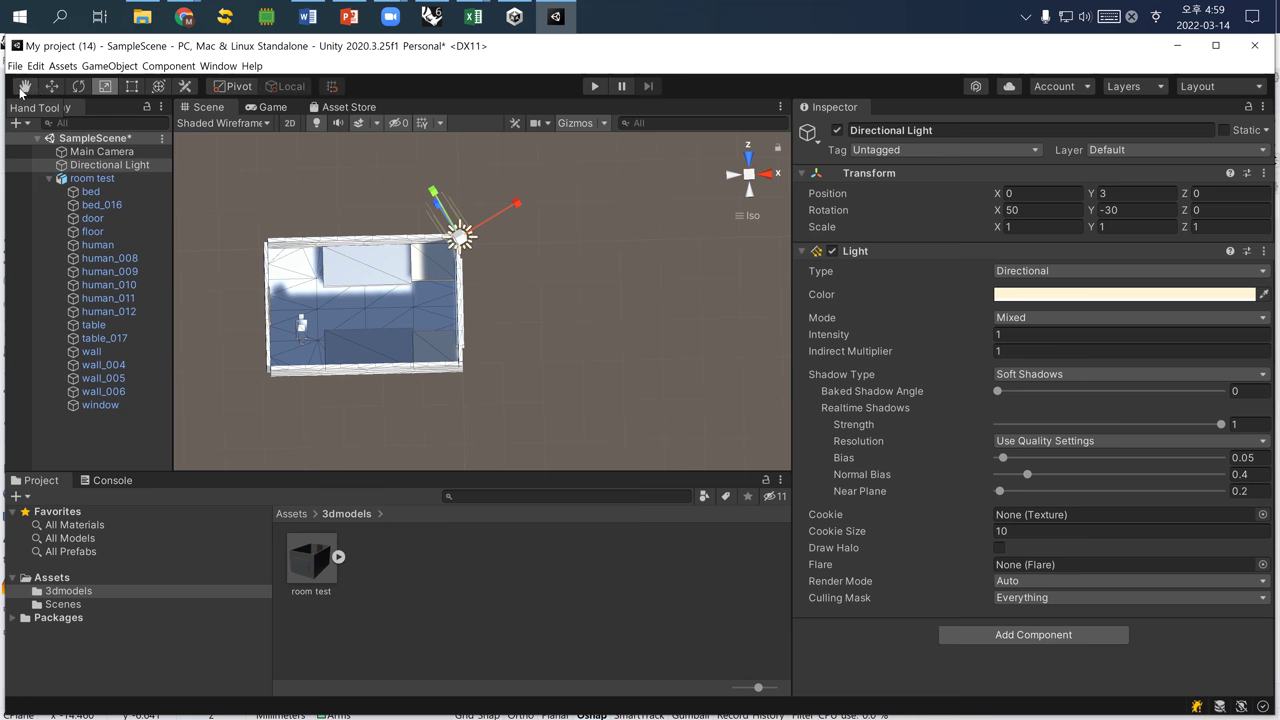
{"action": "left_click", "coordinate": [25, 88]}
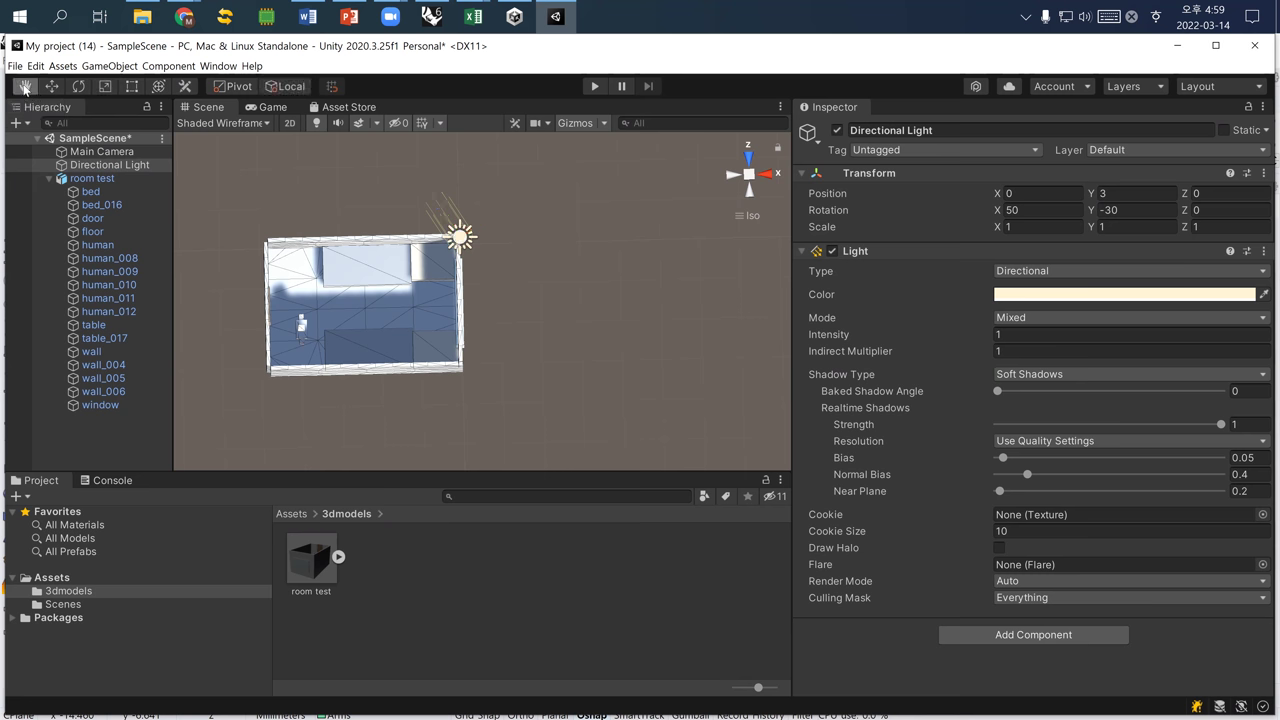
{"action": "mouse_move", "coordinate": [305, 201]}
{"action": "left_mouse_down"}
{"action": "mouse_move", "coordinate": [349, 196]}
{"action": "mouse_move", "coordinate": [323, 198]}
{"action": "left_mouse_up"}
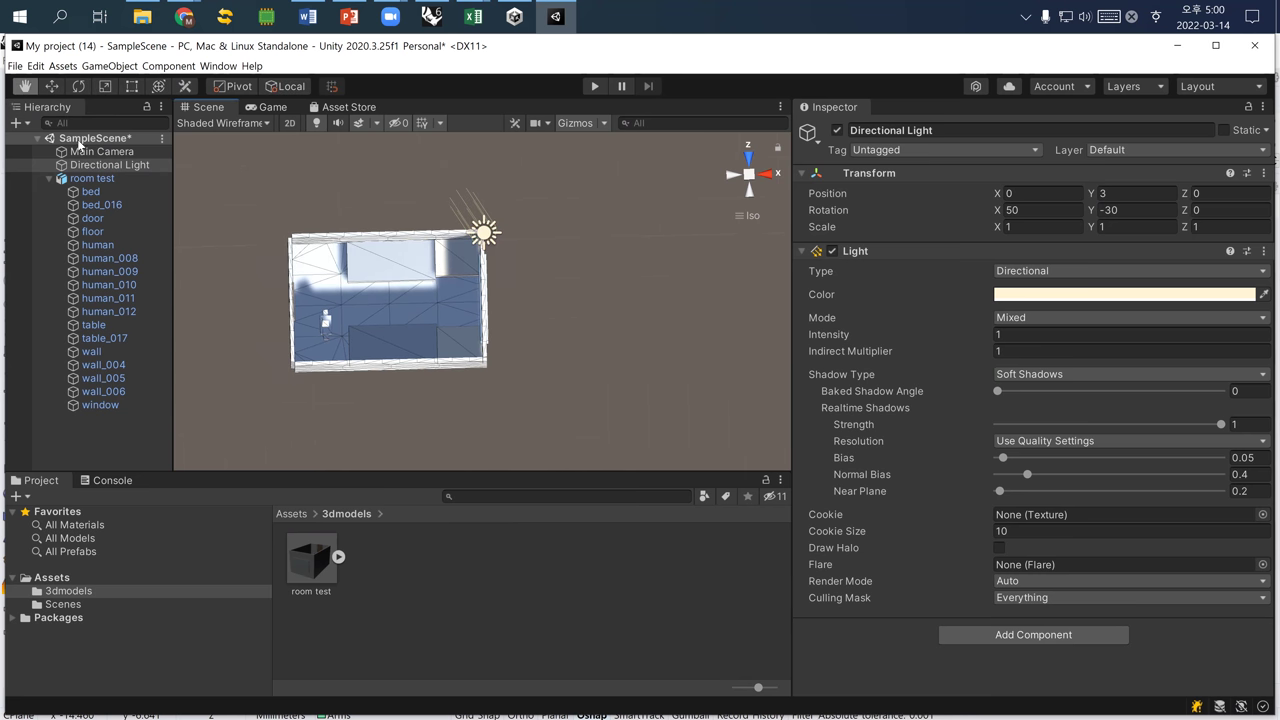
Move the Directional Light over the room freehand to about X -0.82, Y -23.08, Z 1.42, and switch to the Rotate tool
{"action": "left_click", "coordinate": [51, 89]}
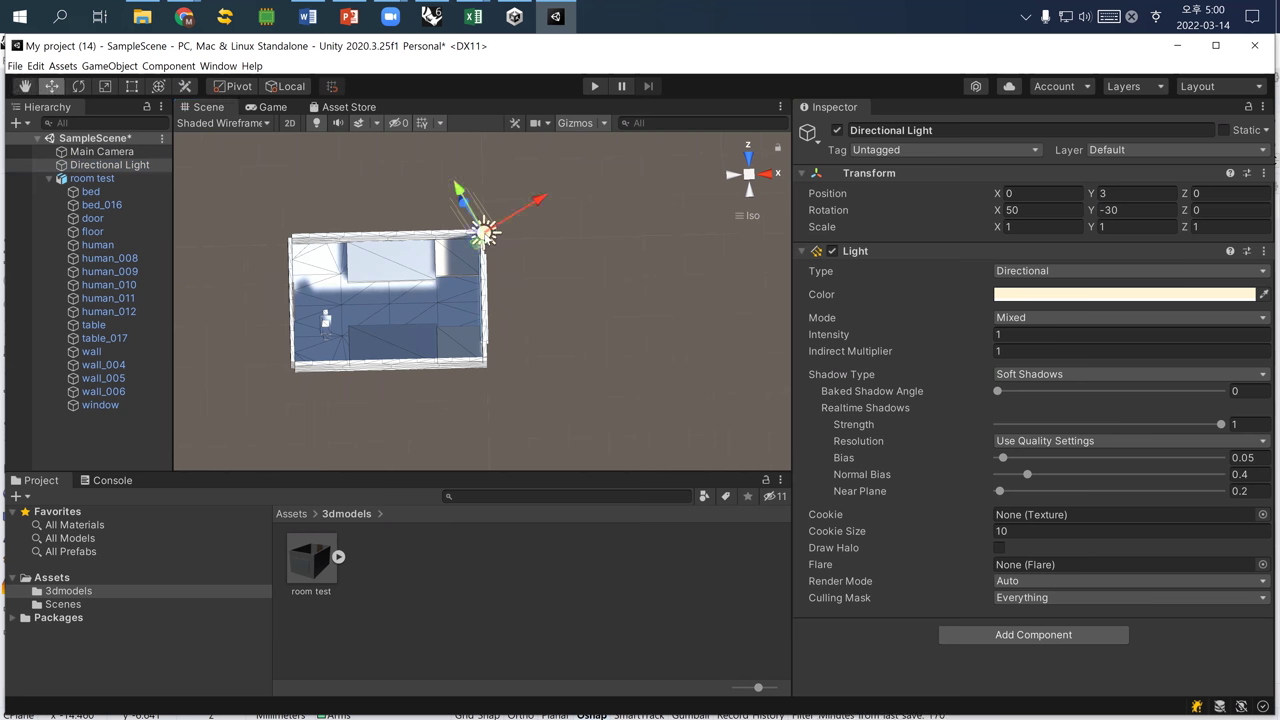
{"action": "left_click_drag", "start_coordinate": [486, 238], "coordinate": [448, 224]}
{"action": "left_click", "coordinate": [79, 86]}
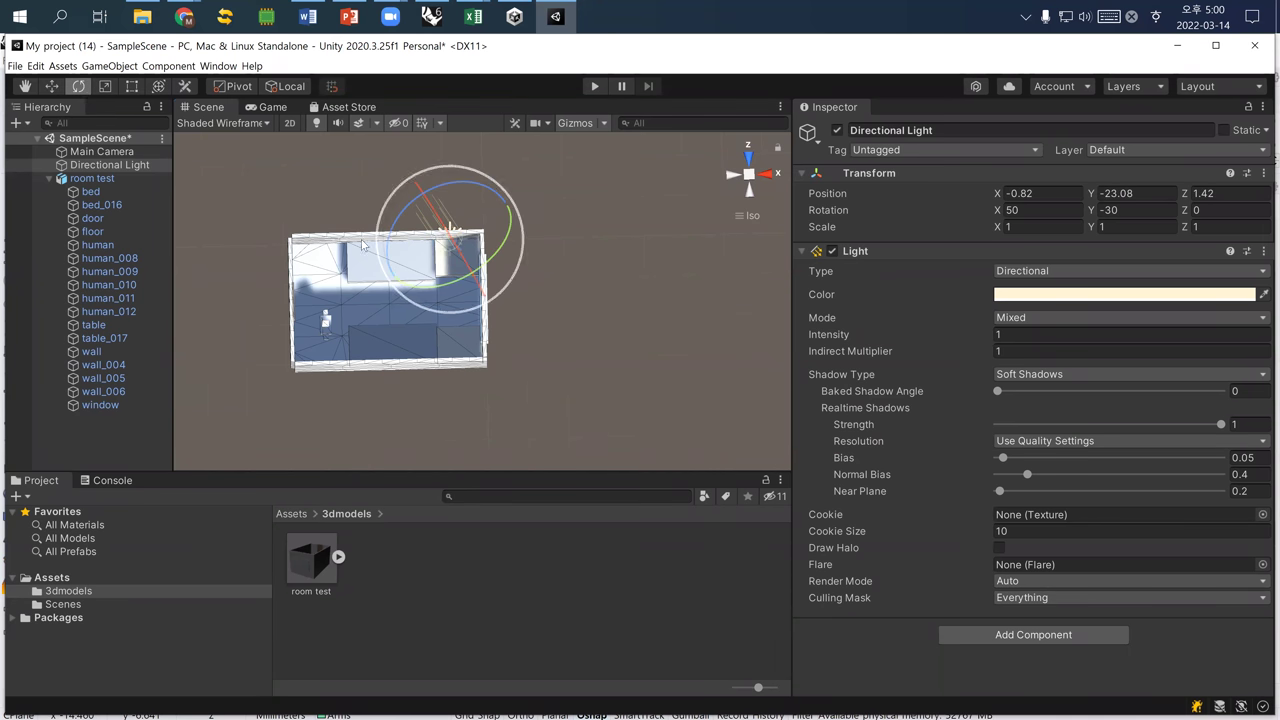
Cycle through the Hand, Move, Rotate, Scale, Rect and Transform tools and compare their gizmos on the Directional Light
{"action": "left_click", "coordinate": [25, 87]}
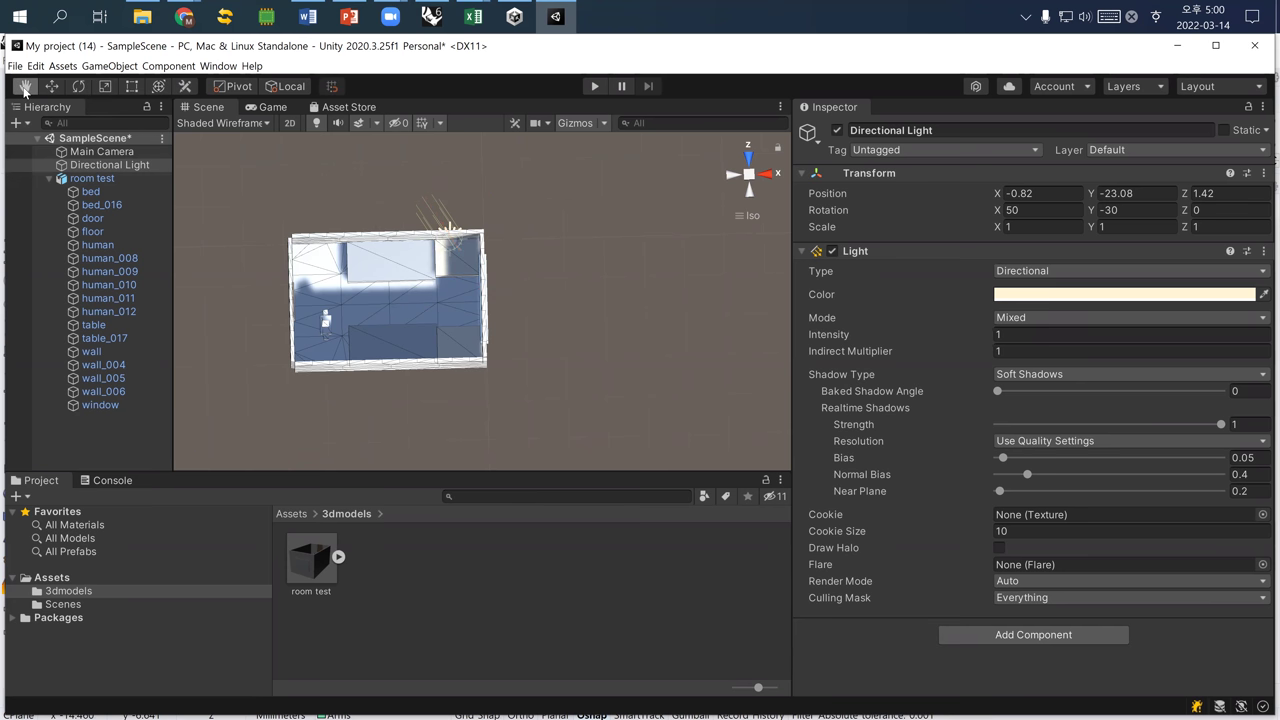
{"action": "key", "text": "w"}
{"action": "key", "text": "e"}
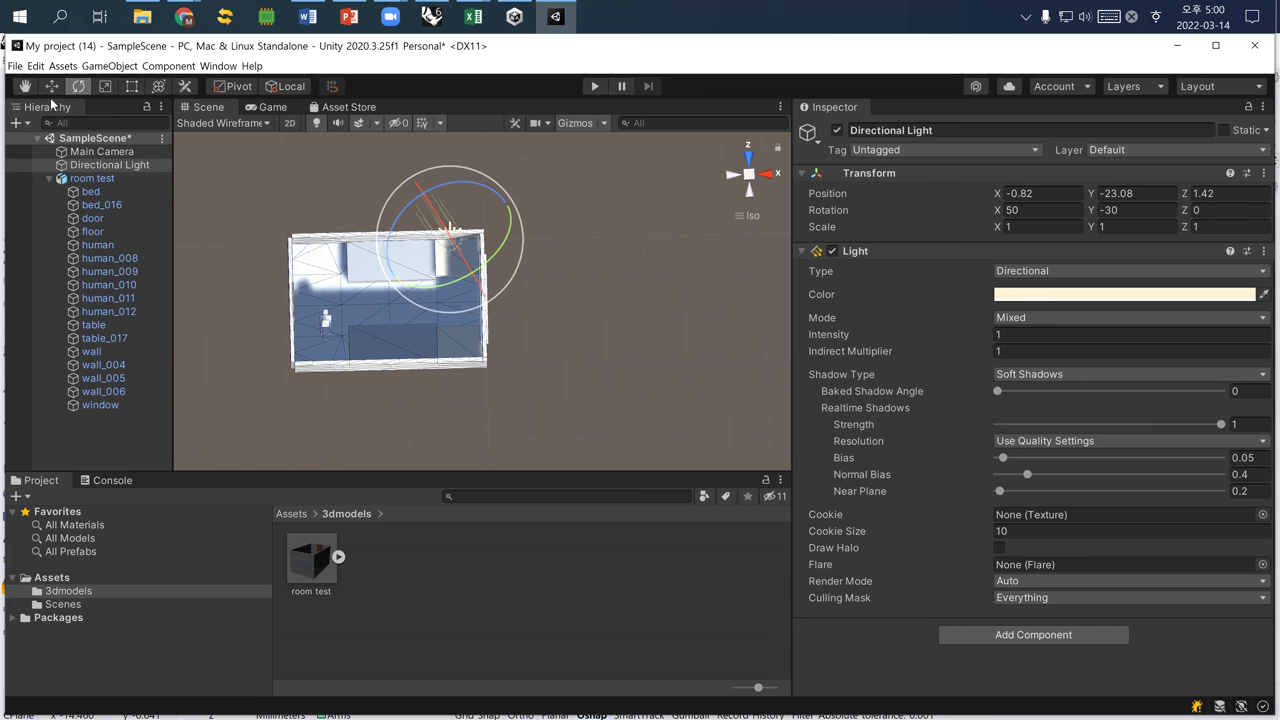
{"action": "key", "text": "r"}
{"action": "key", "text": "t"}
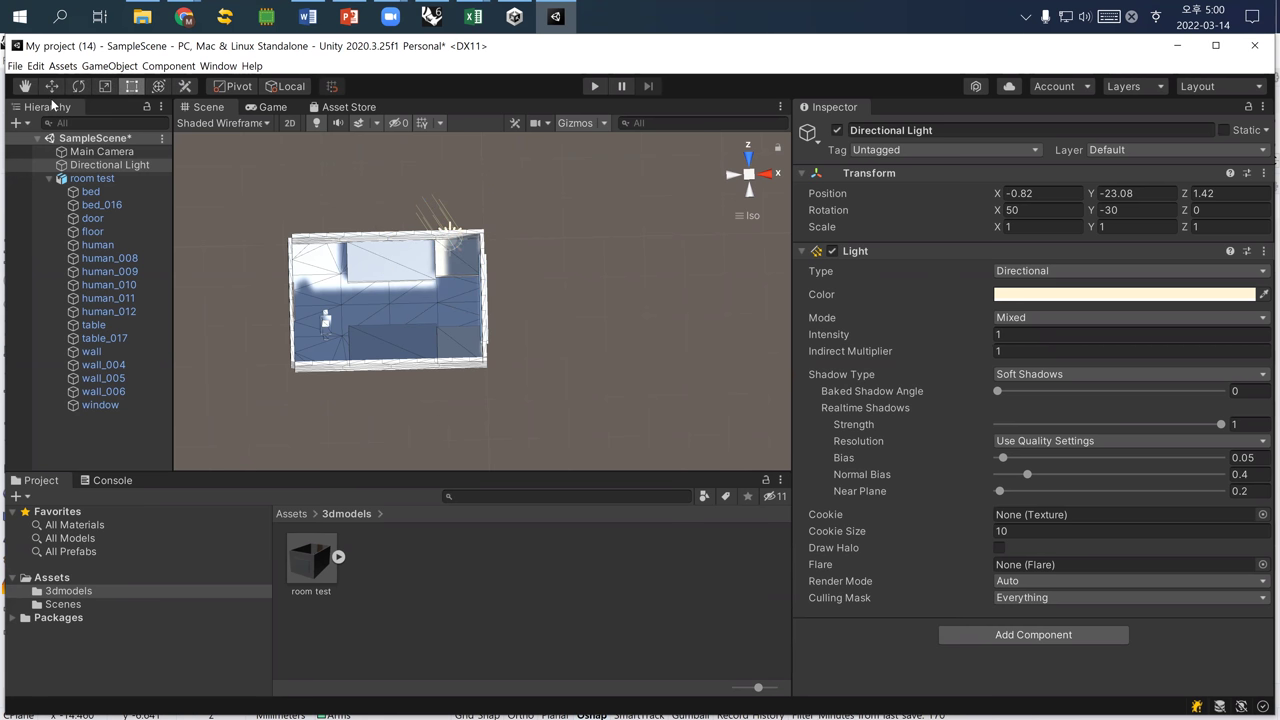
{"action": "key", "text": "y"}
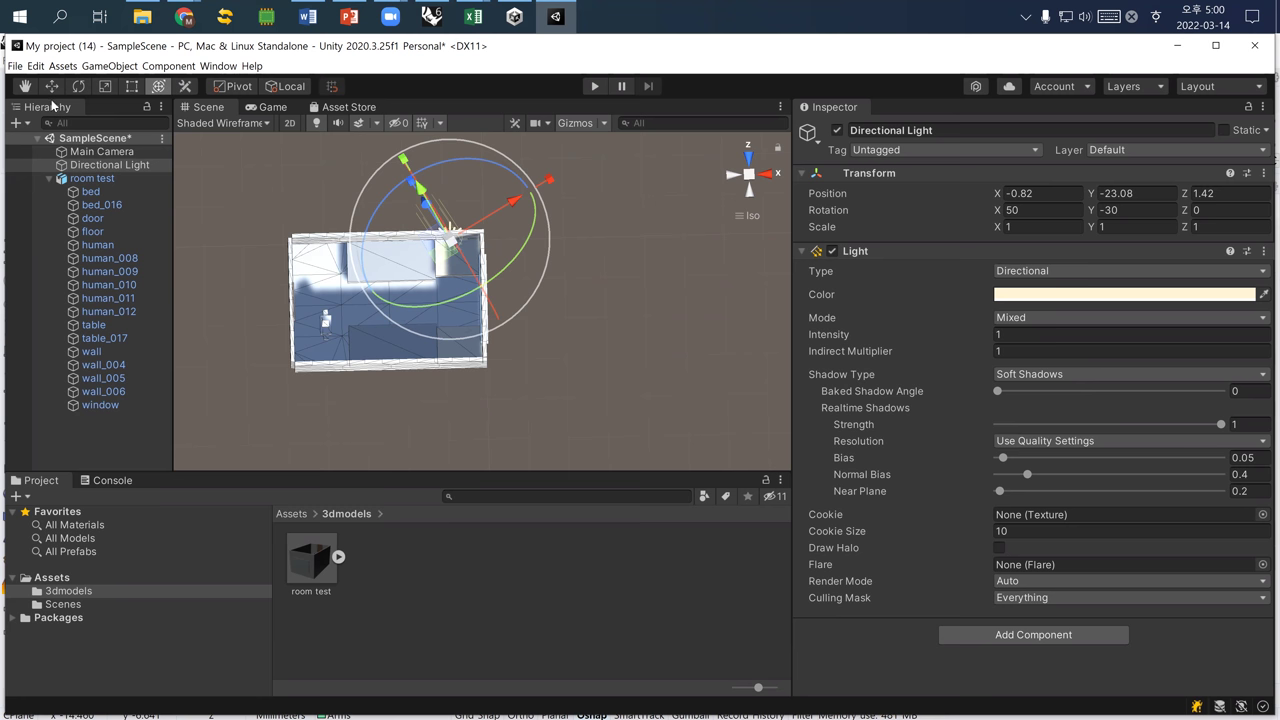
{"action": "key", "text": "q"}
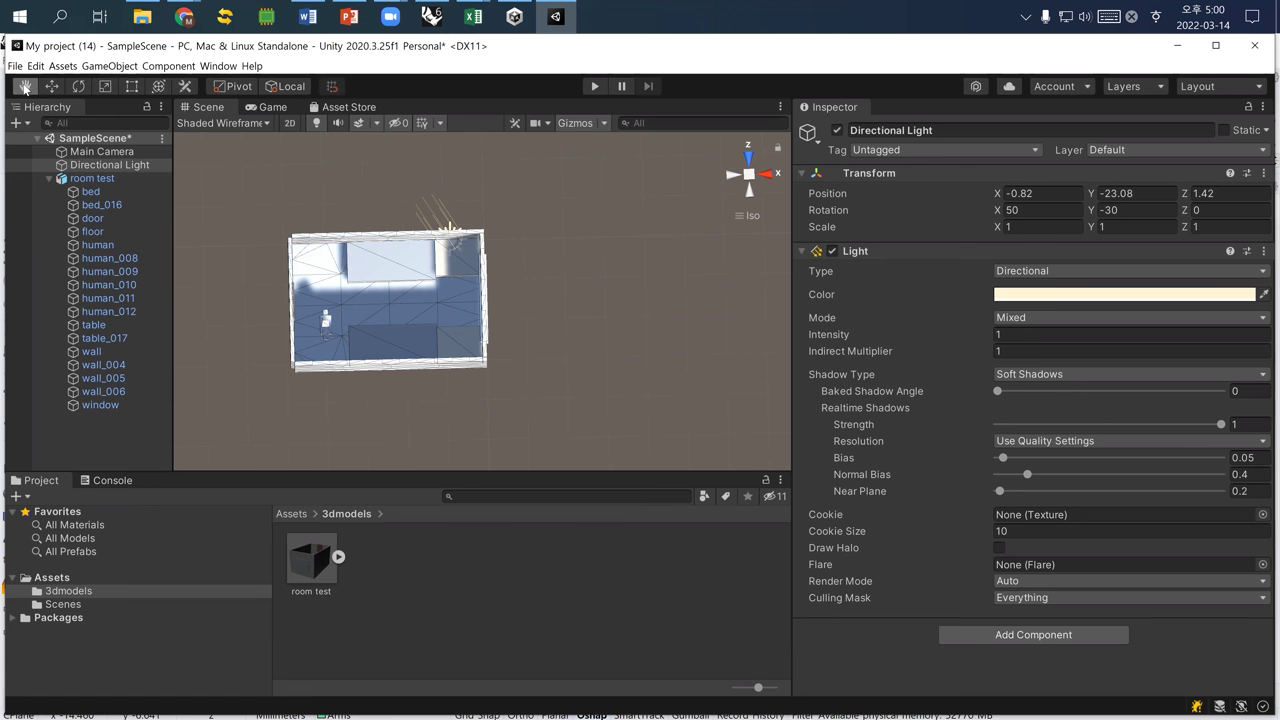
{"action": "key", "text": "w"}
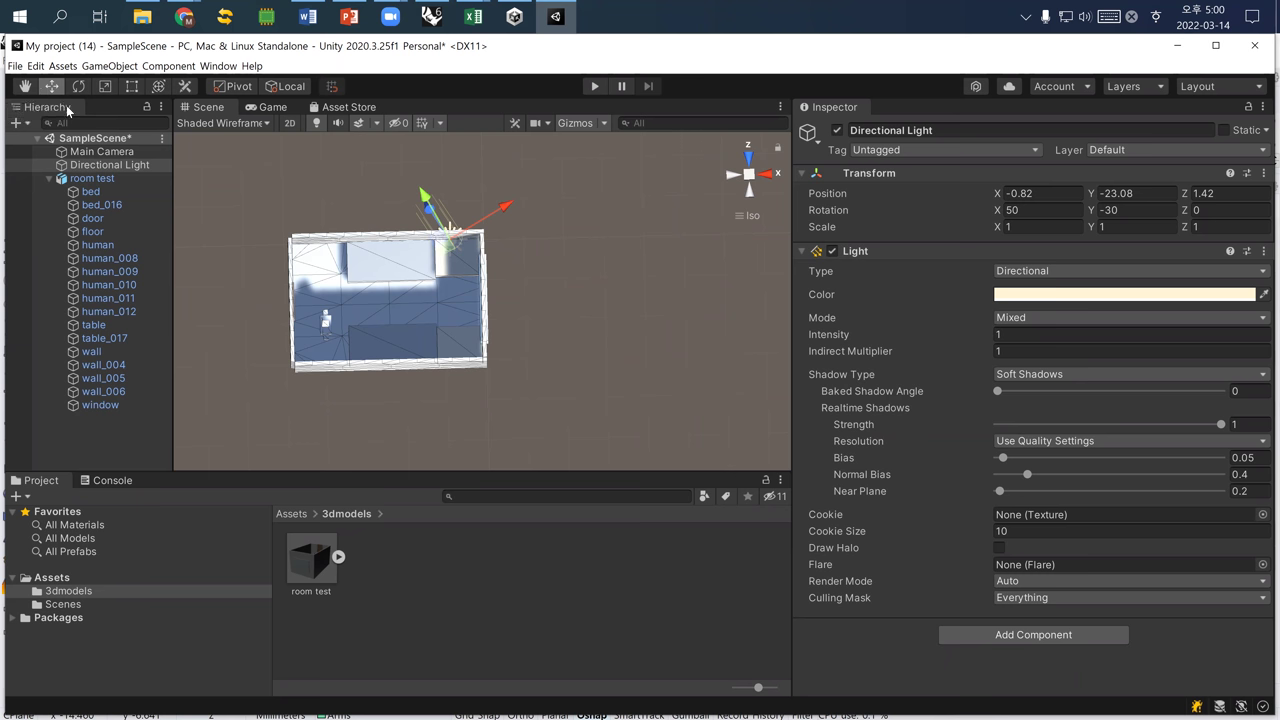
{"action": "key", "text": "e"}
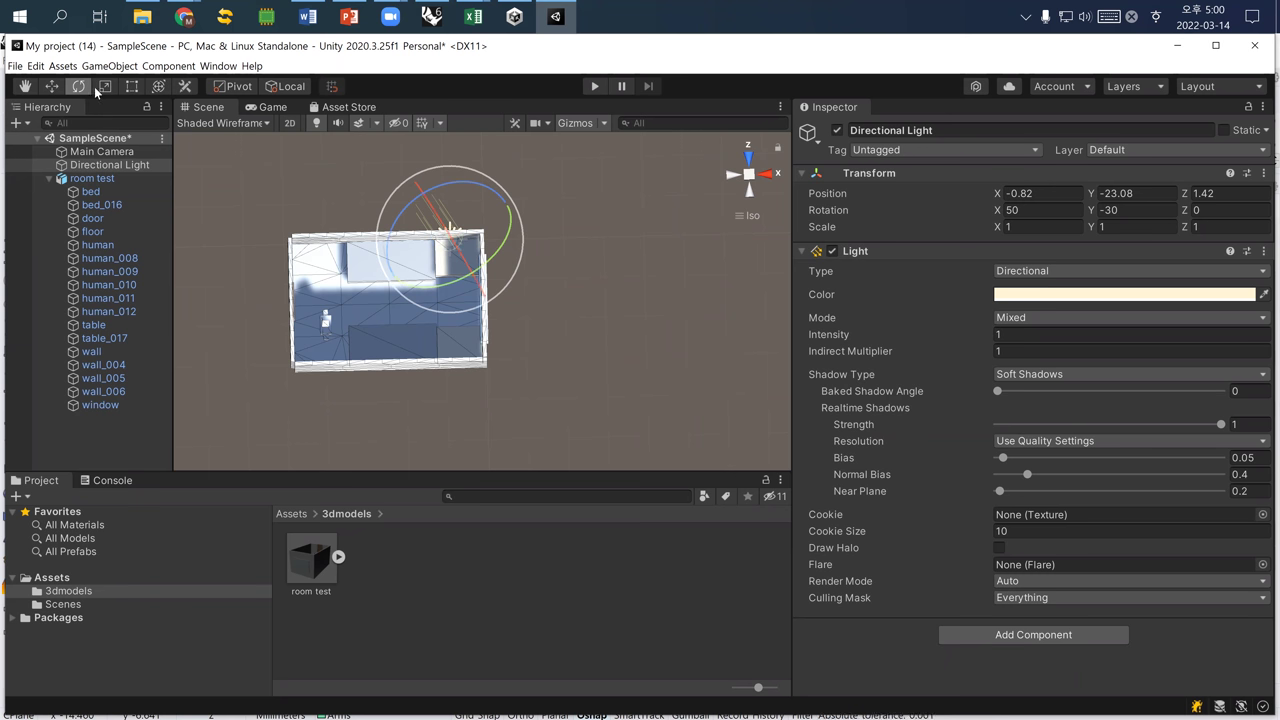
{"action": "key", "text": "r"}
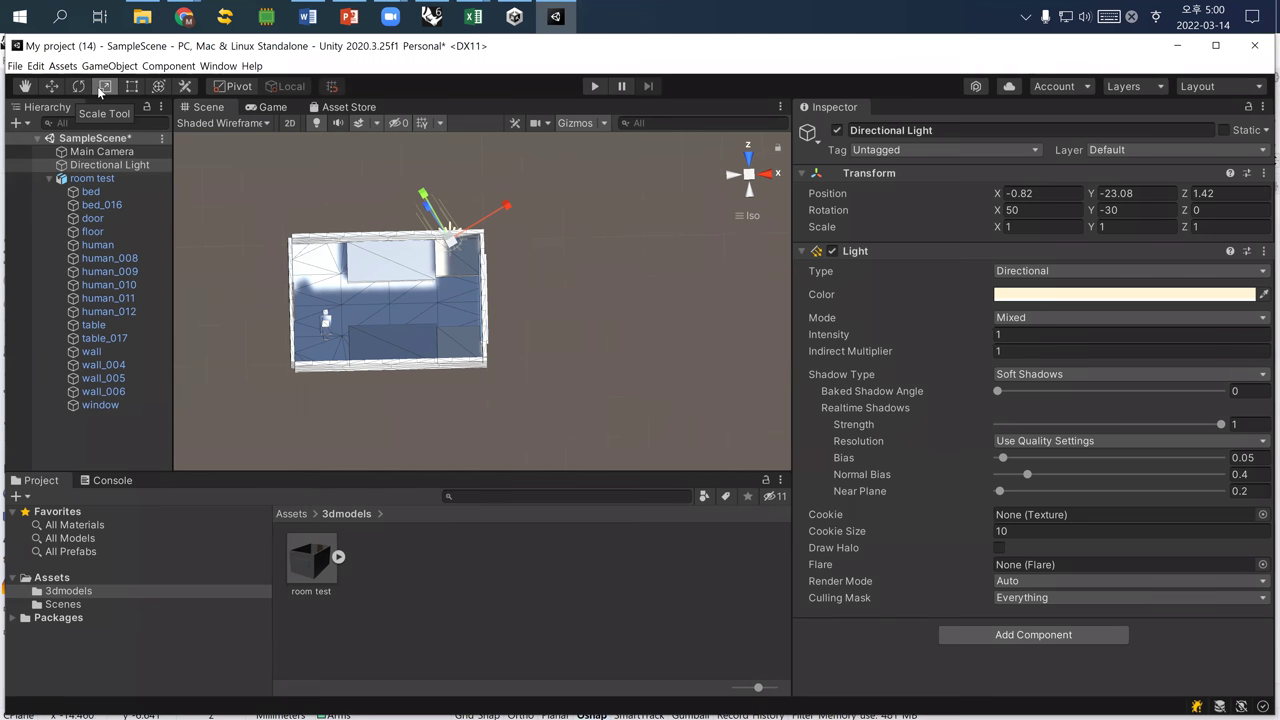
Rotate the Directional Light freehand with the Rotate tool to about X 54.5, Y -84.3, Z -43.2
{"action": "key", "text": "e"}
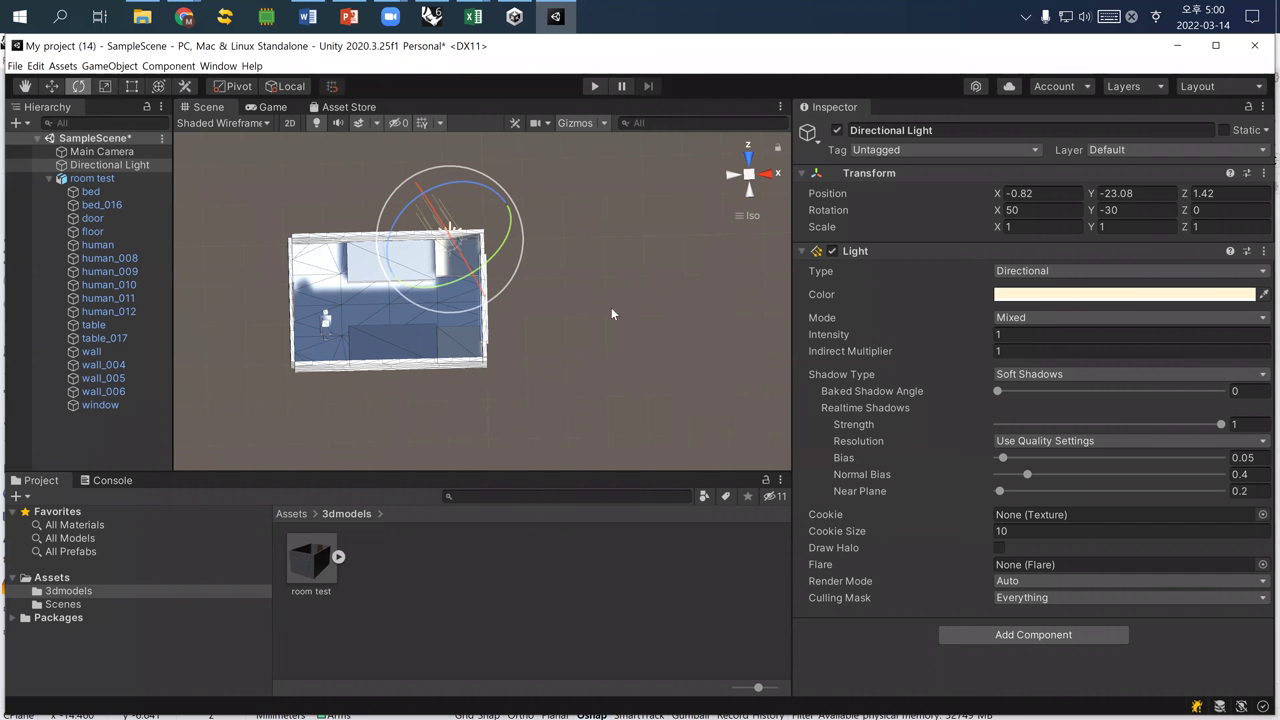
{"action": "mouse_move", "coordinate": [492, 254]}
{"action": "left_mouse_down"}
{"action": "mouse_move", "coordinate": [530, 204]}
{"action": "mouse_move", "coordinate": [438, 304]}
{"action": "mouse_move", "coordinate": [494, 259]}
{"action": "mouse_move", "coordinate": [527, 188]}
{"action": "mouse_move", "coordinate": [517, 213]}
{"action": "mouse_move", "coordinate": [505, 202]}
{"action": "mouse_move", "coordinate": [543, 180]}
{"action": "mouse_move", "coordinate": [524, 203]}
{"action": "mouse_move", "coordinate": [430, 205]}
{"action": "mouse_move", "coordinate": [410, 243]}
{"action": "left_mouse_up"}
{"action": "left_click_drag", "start_coordinate": [406, 288], "coordinate": [441, 307]}
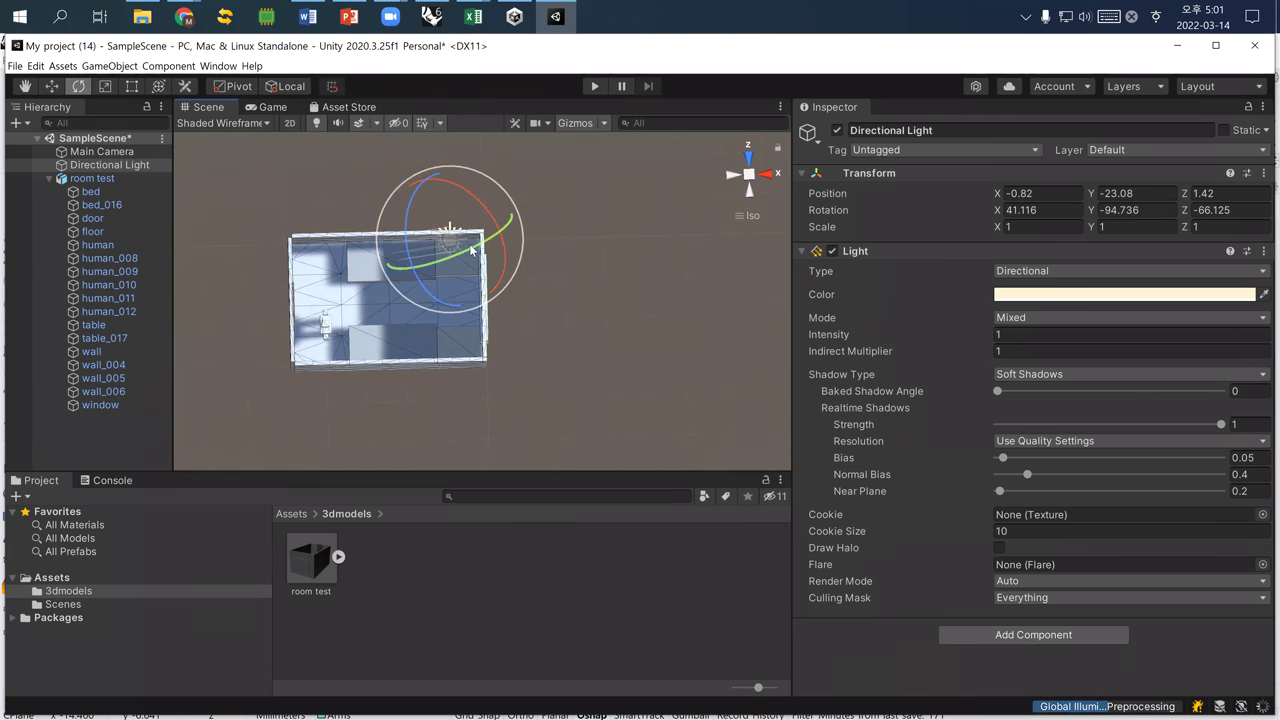
{"action": "mouse_move", "coordinate": [485, 245]}
{"action": "left_mouse_down"}
{"action": "mouse_move", "coordinate": [521, 216]}
{"action": "mouse_move", "coordinate": [437, 256]}
{"action": "mouse_move", "coordinate": [538, 216]}
{"action": "mouse_move", "coordinate": [463, 255]}
{"action": "mouse_move", "coordinate": [492, 240]}
{"action": "mouse_move", "coordinate": [449, 248]}
{"action": "mouse_move", "coordinate": [466, 245]}
{"action": "mouse_move", "coordinate": [392, 216]}
{"action": "mouse_move", "coordinate": [397, 226]}
{"action": "left_mouse_up"}
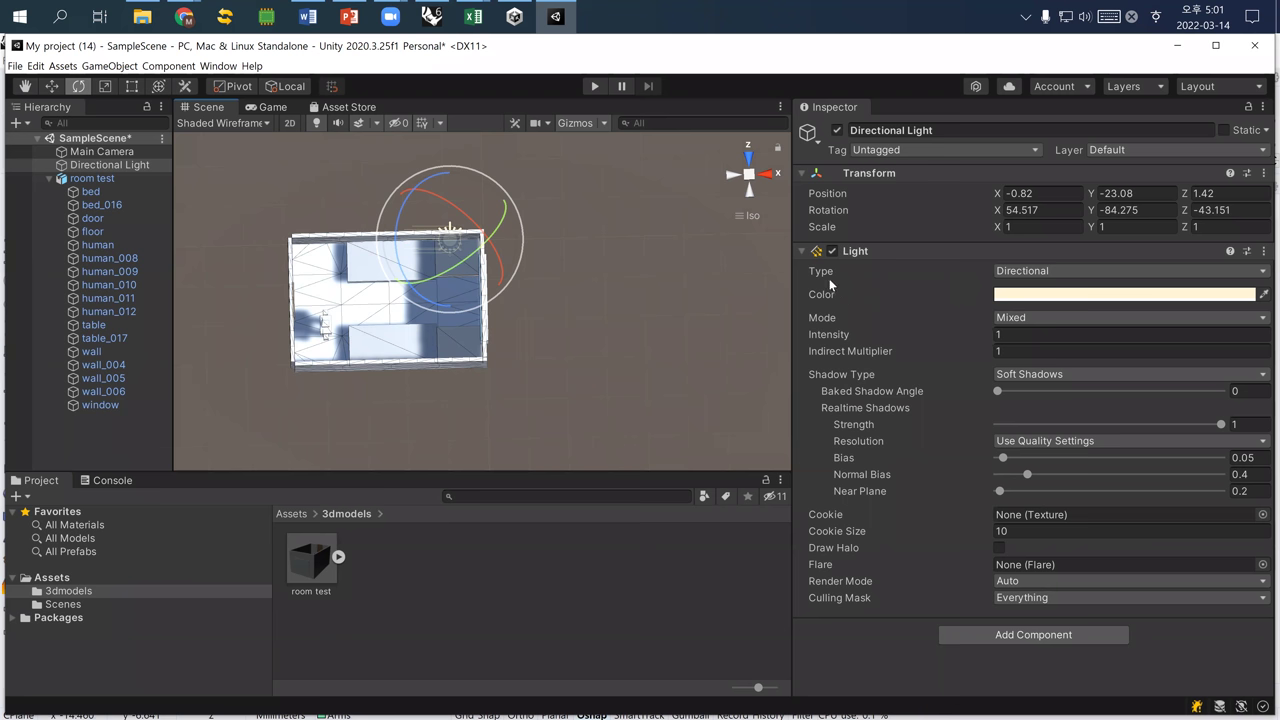
Try the Spot, Point and Area (baked only) types on the selected light and return it to Directional
{"action": "left_click", "coordinate": [1051, 270]}
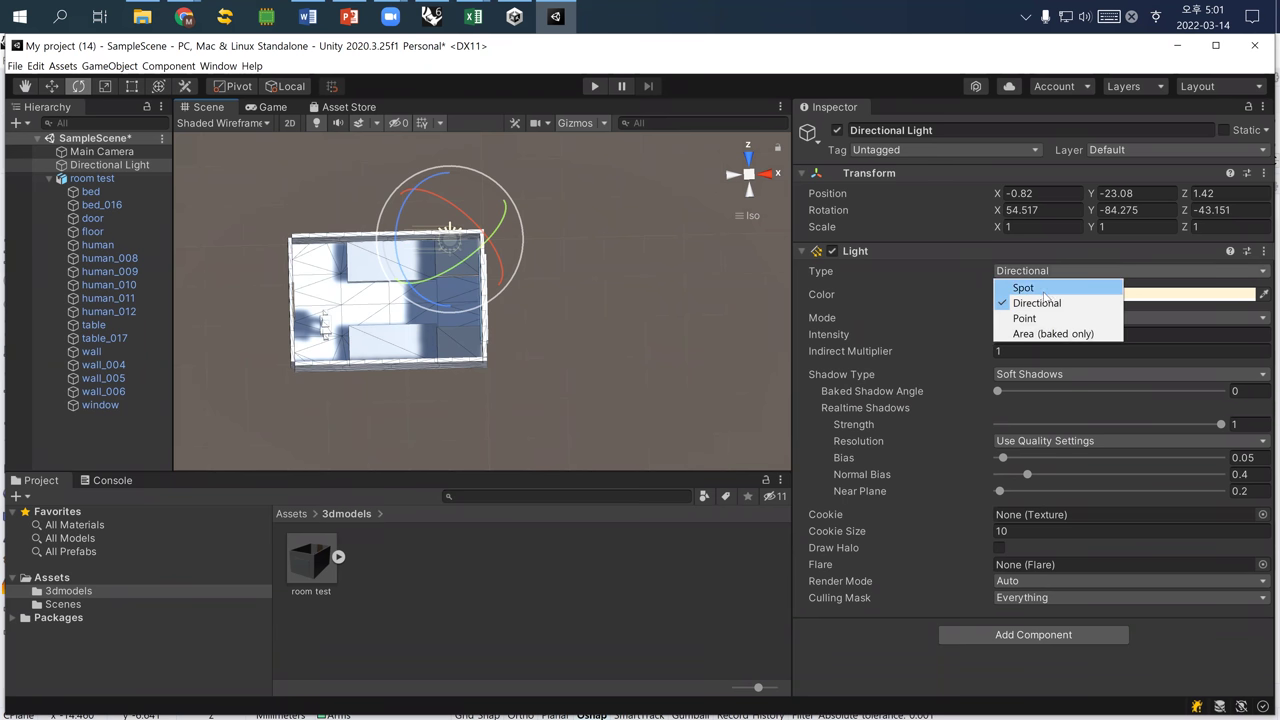
{"action": "left_click", "coordinate": [1044, 290]}
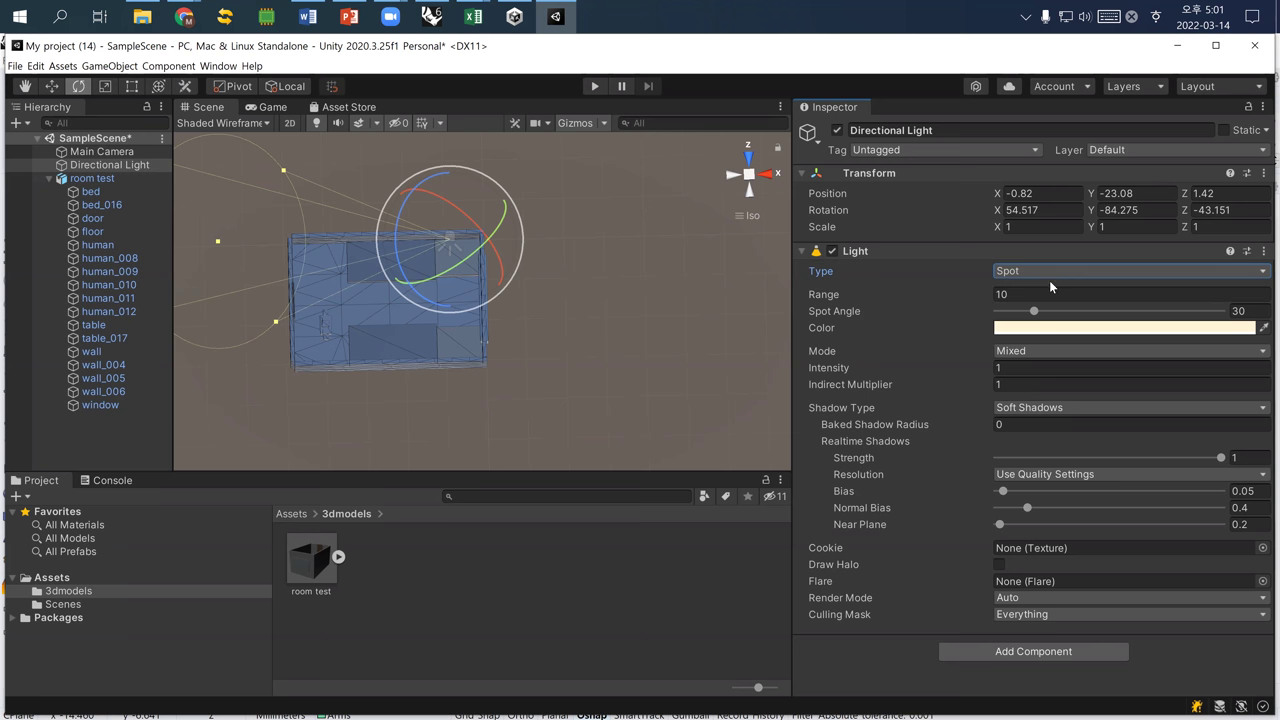
{"action": "left_click", "coordinate": [1101, 270]}
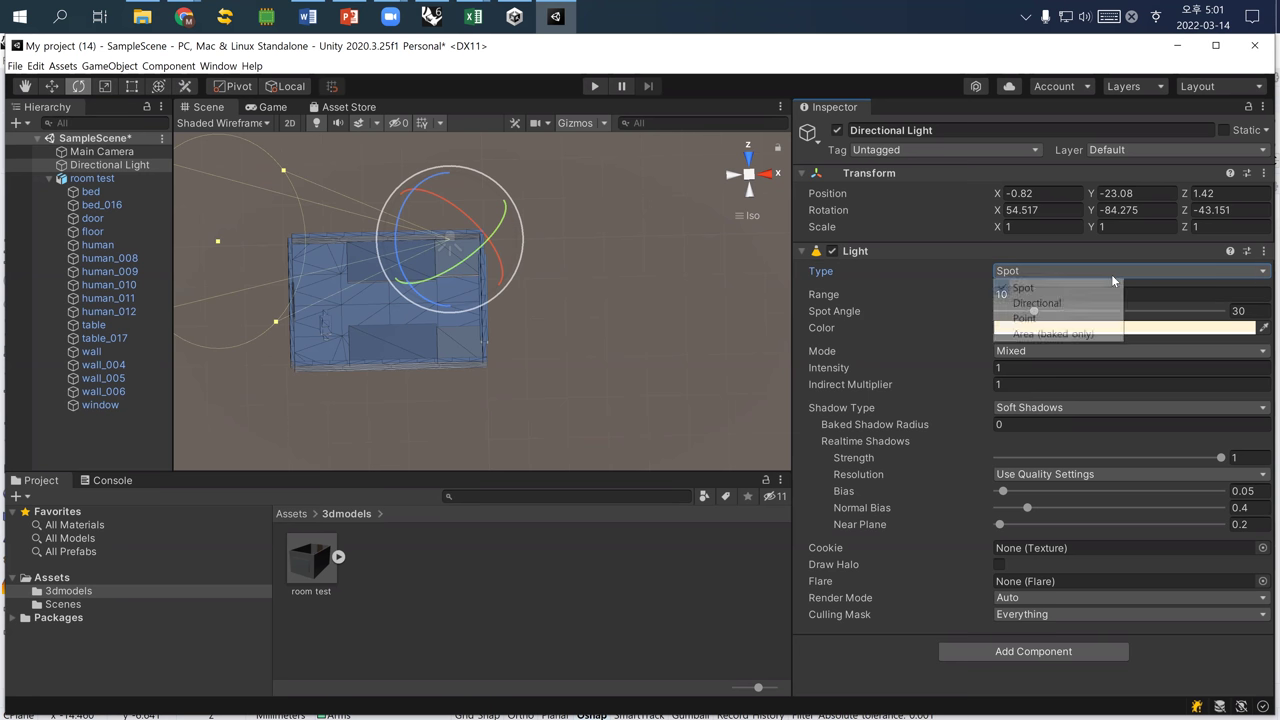
{"action": "left_click", "coordinate": [1079, 318]}
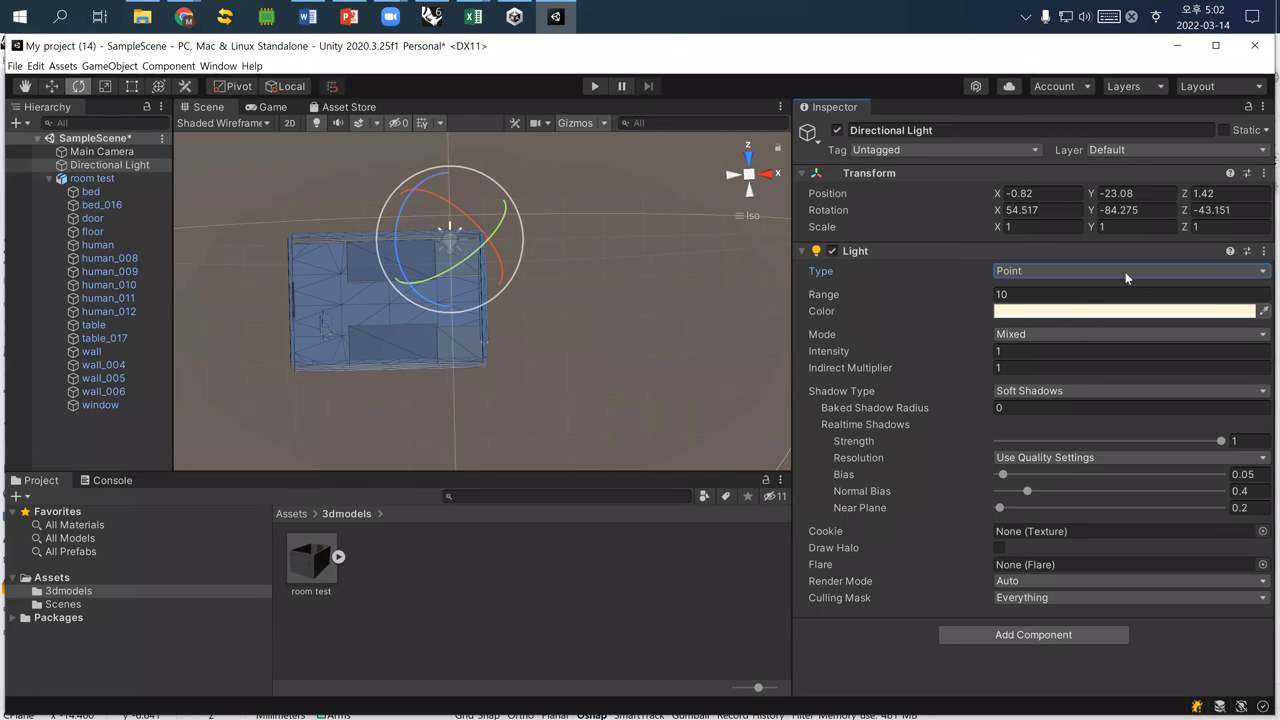
{"action": "left_click", "coordinate": [1091, 269]}
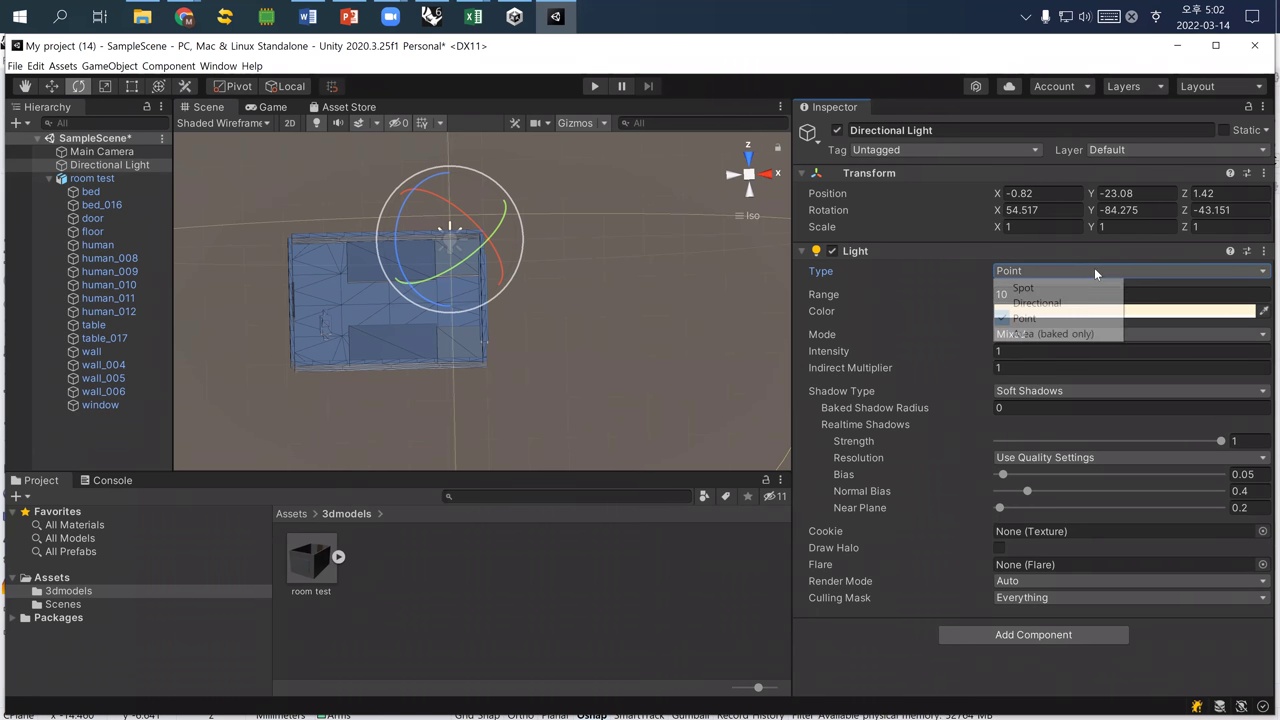
{"action": "left_click", "coordinate": [1110, 334]}
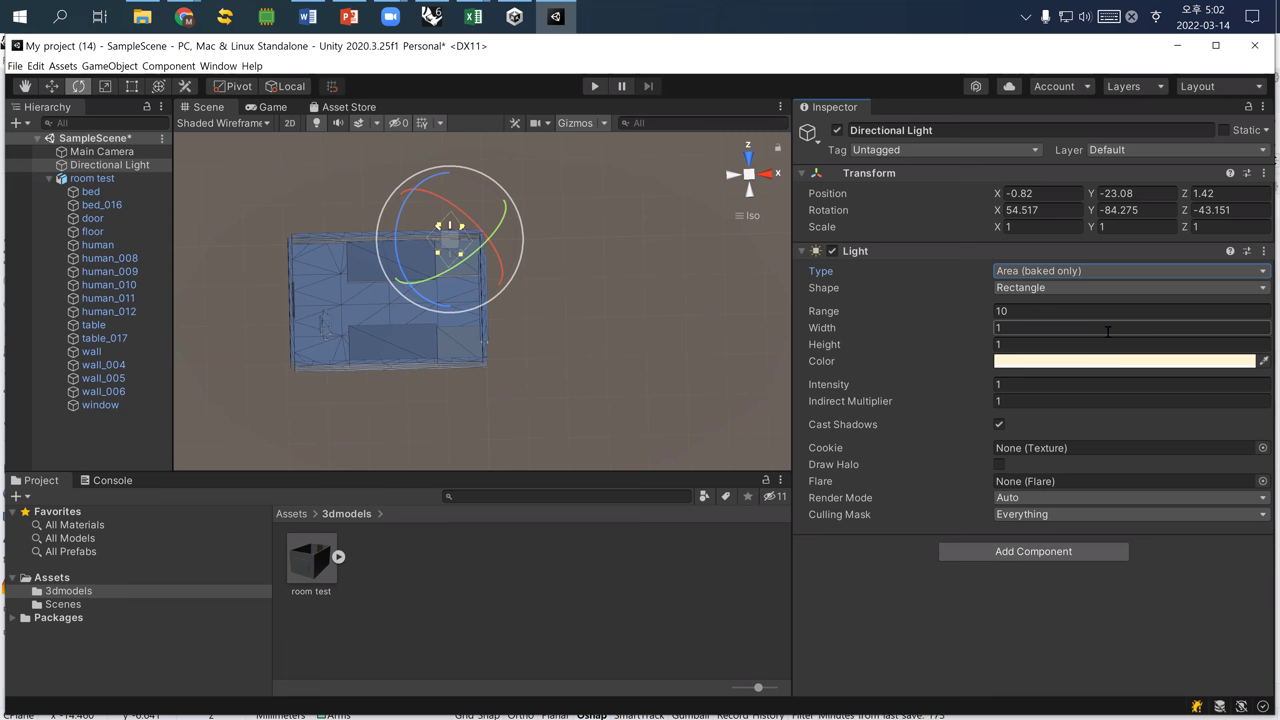
{"action": "left_click", "coordinate": [1030, 268]}
{"action": "left_click", "coordinate": [1033, 301]}
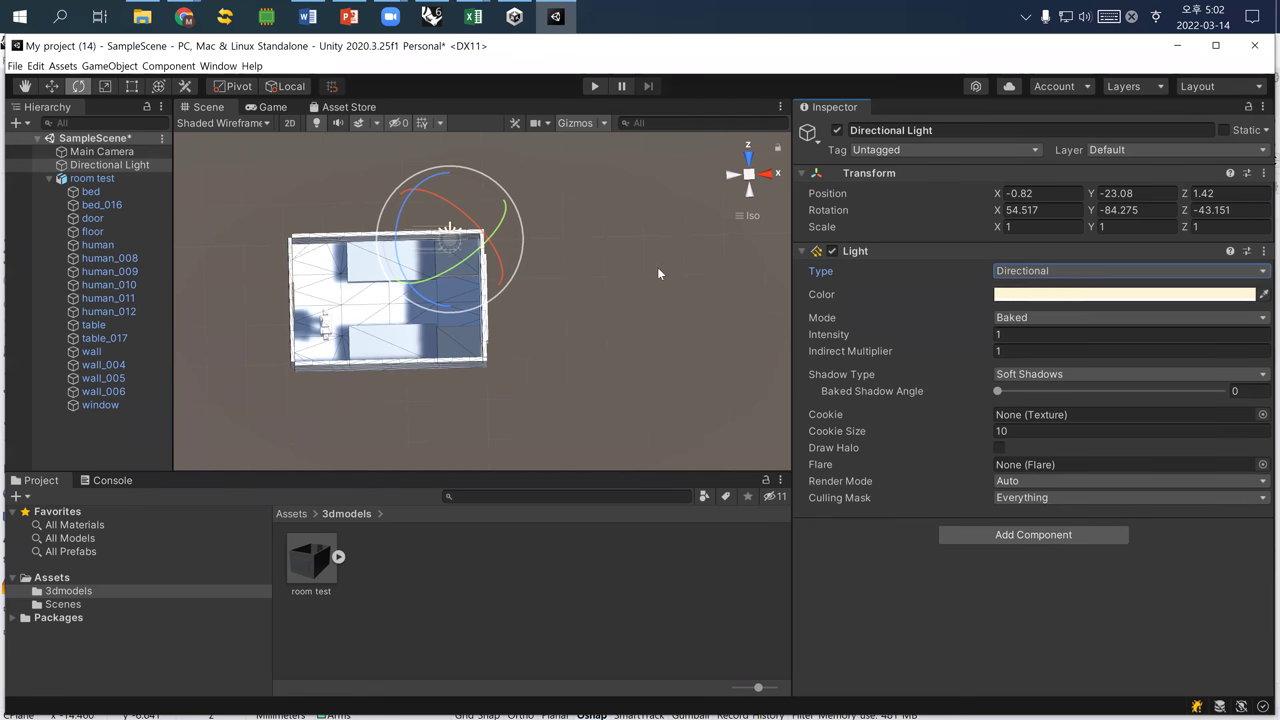
Rotate the Directional Light to about X 44.7, Y -97.7, Z -53.4, and set its mode to Baked after trying Realtime
{"action": "mouse_move", "coordinate": [490, 247]}
{"action": "left_mouse_down"}
{"action": "mouse_move", "coordinate": [498, 220]}
{"action": "mouse_move", "coordinate": [480, 242]}
{"action": "left_mouse_up"}
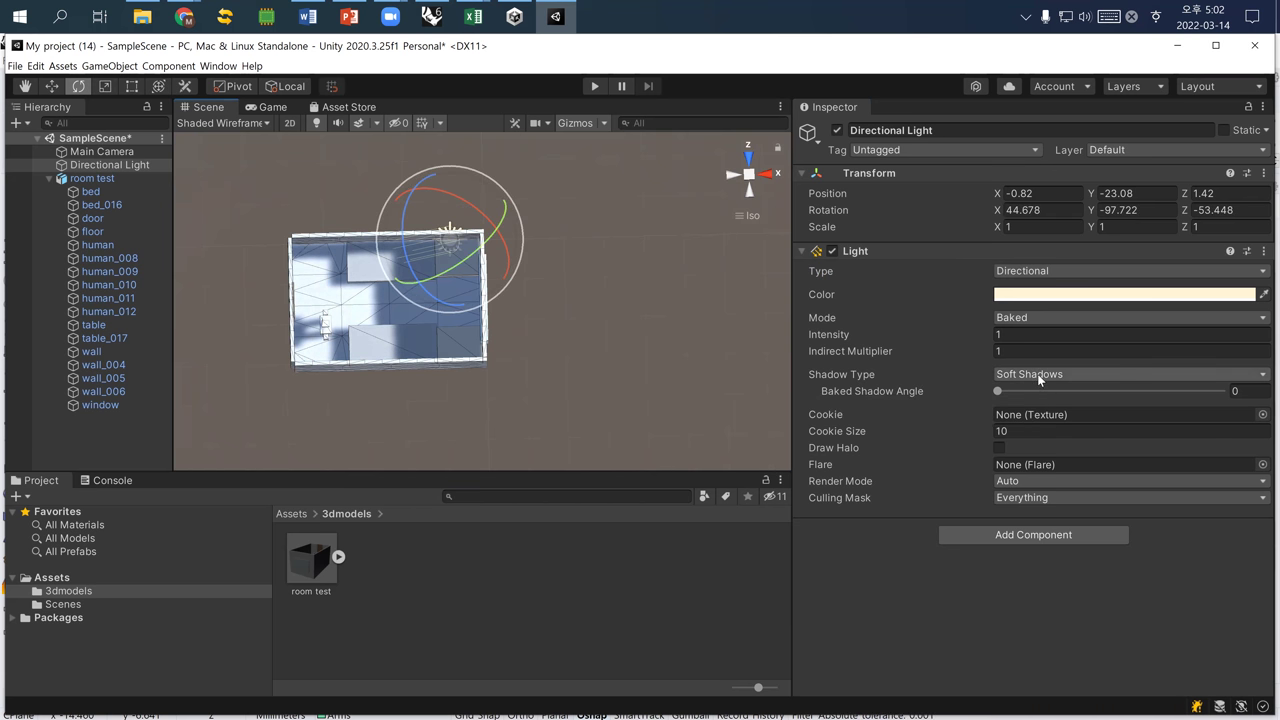
{"action": "left_click", "coordinate": [1027, 320]}
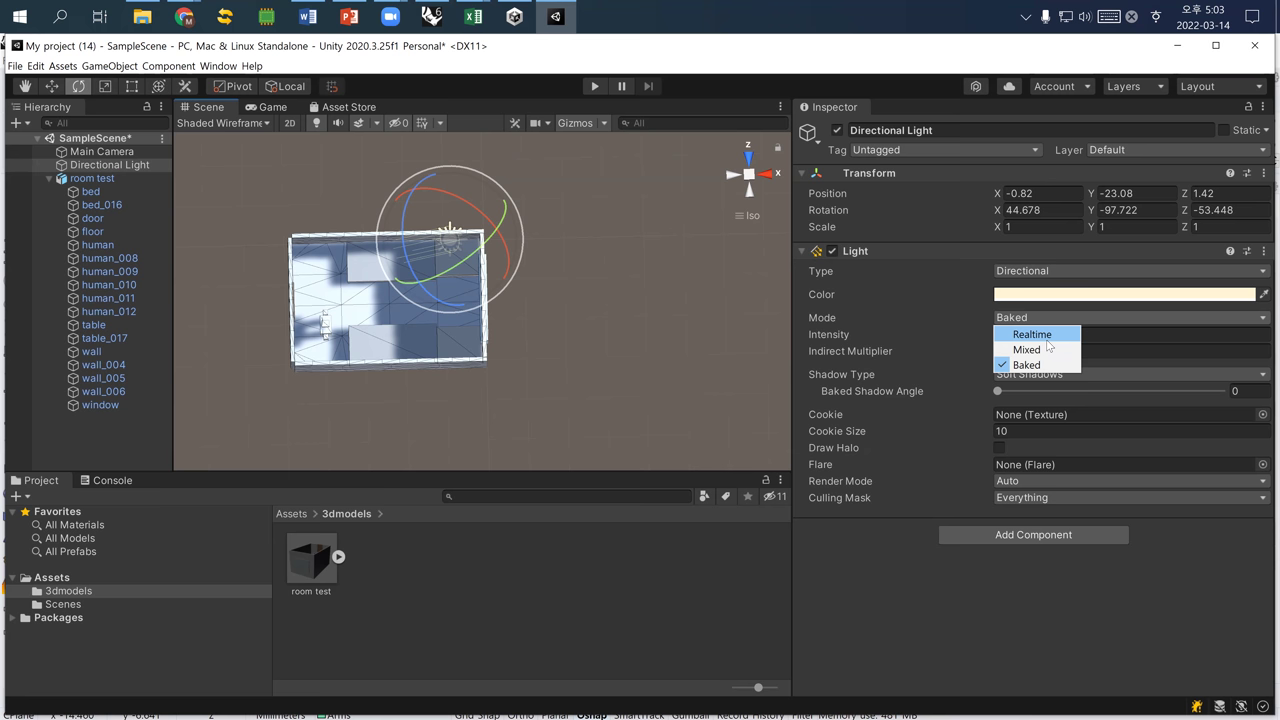
{"action": "left_click", "coordinate": [1045, 337]}
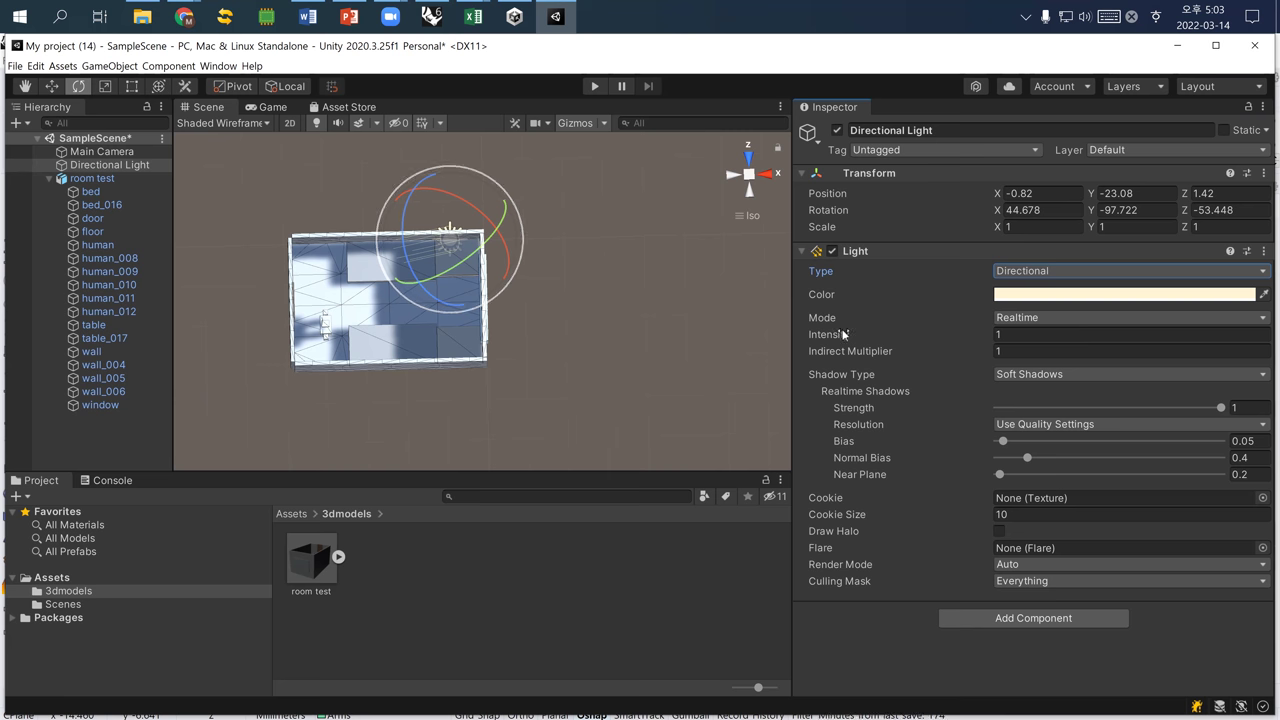
{"action": "left_click", "coordinate": [1023, 317]}
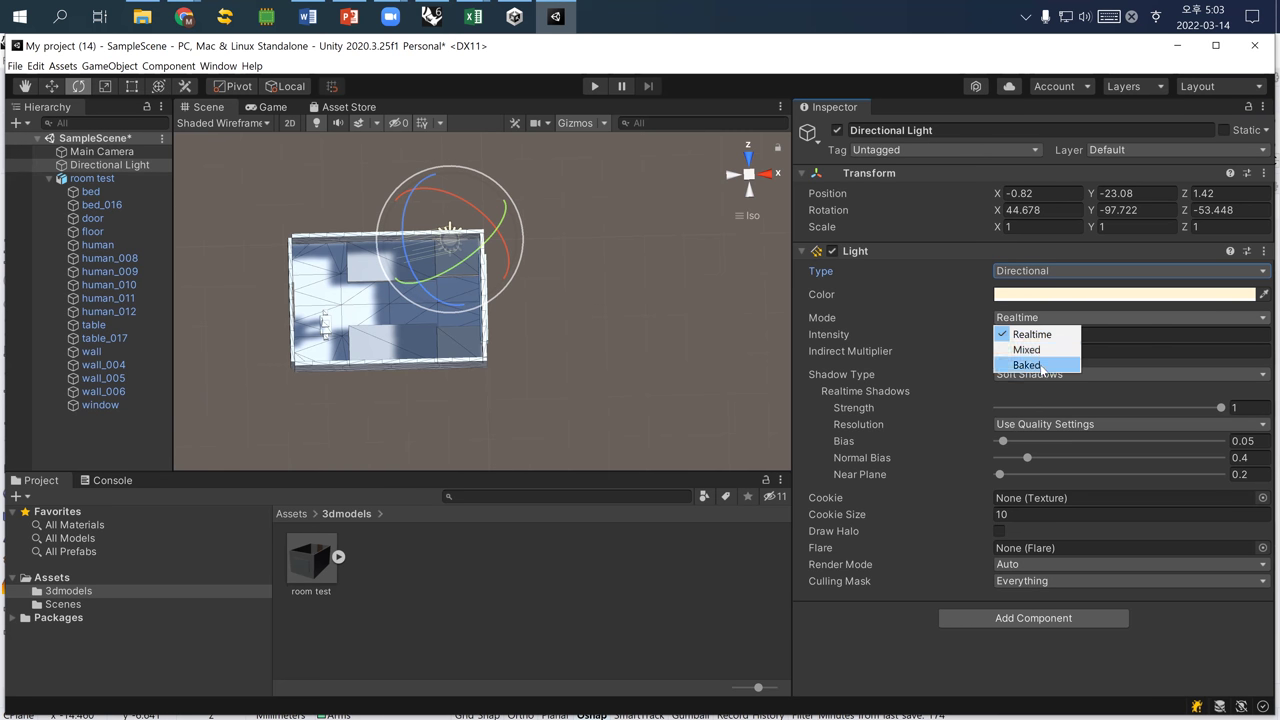
{"action": "left_click", "coordinate": [1040, 365]}
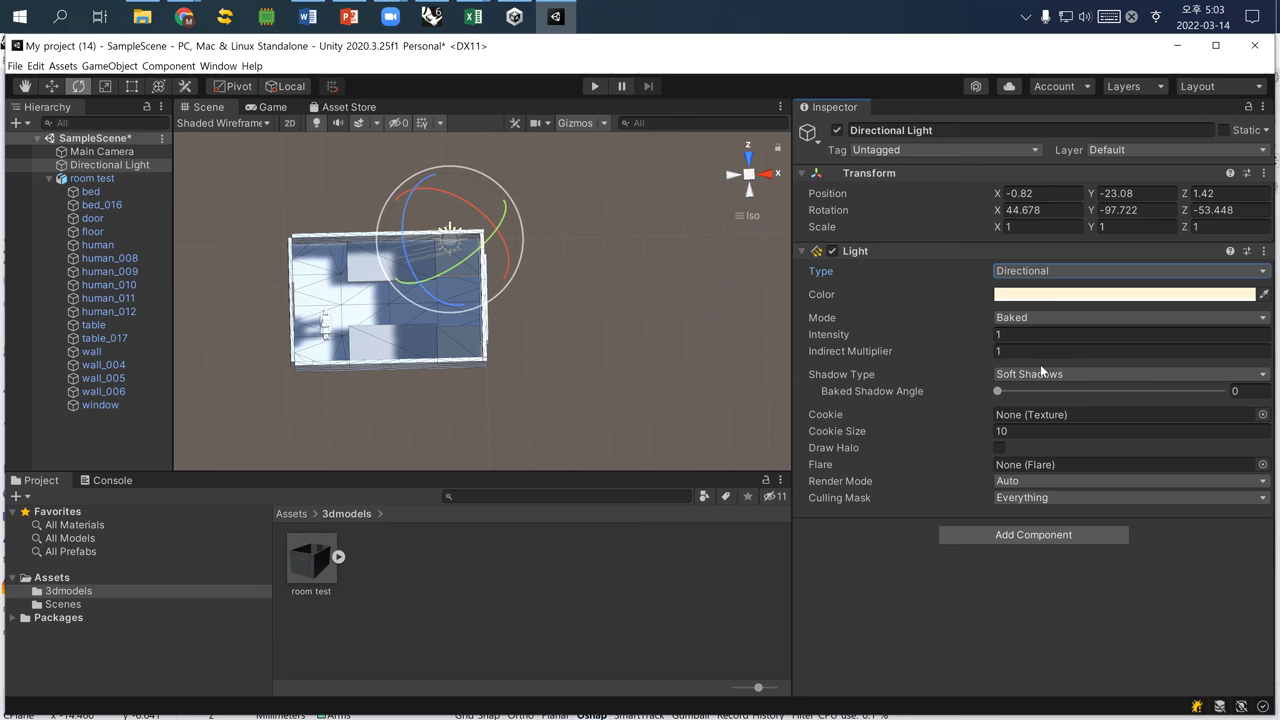
Try Hard Shadows and No Shadows as the Directional Light's shadow type, returning to Soft Shadows after each
{"action": "left_click", "coordinate": [1036, 373]}
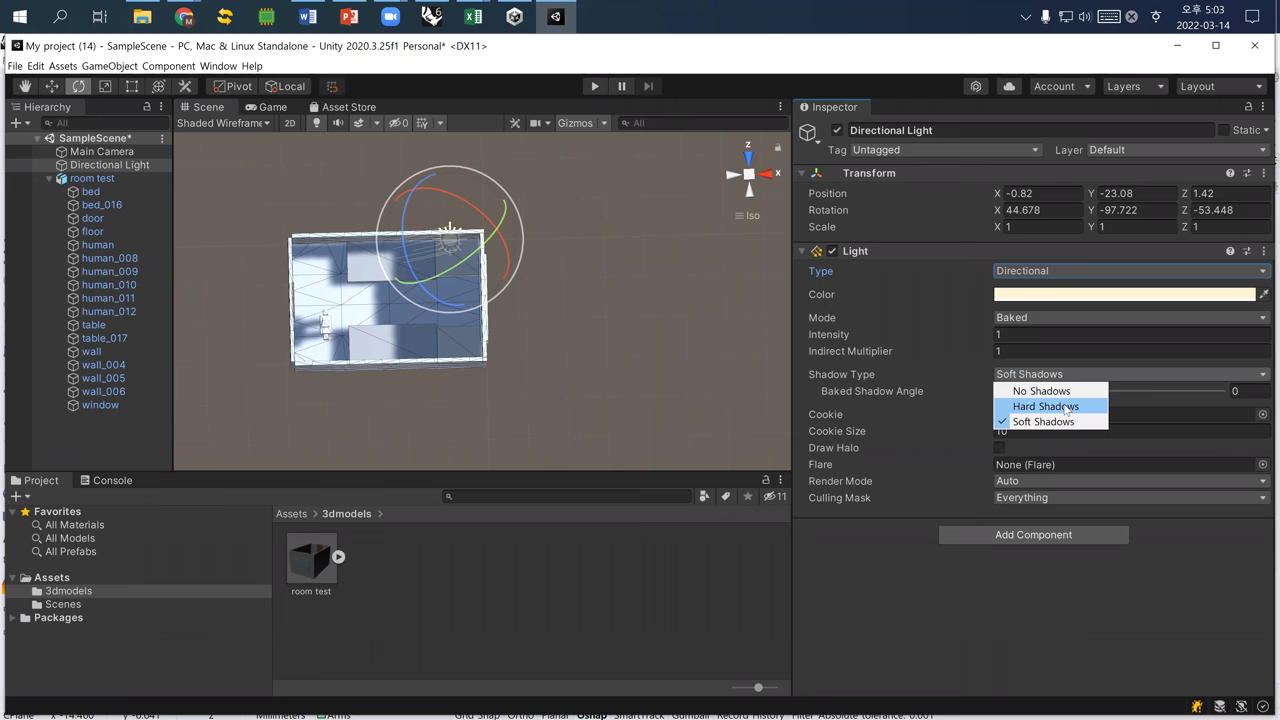
{"action": "left_click", "coordinate": [1065, 407]}
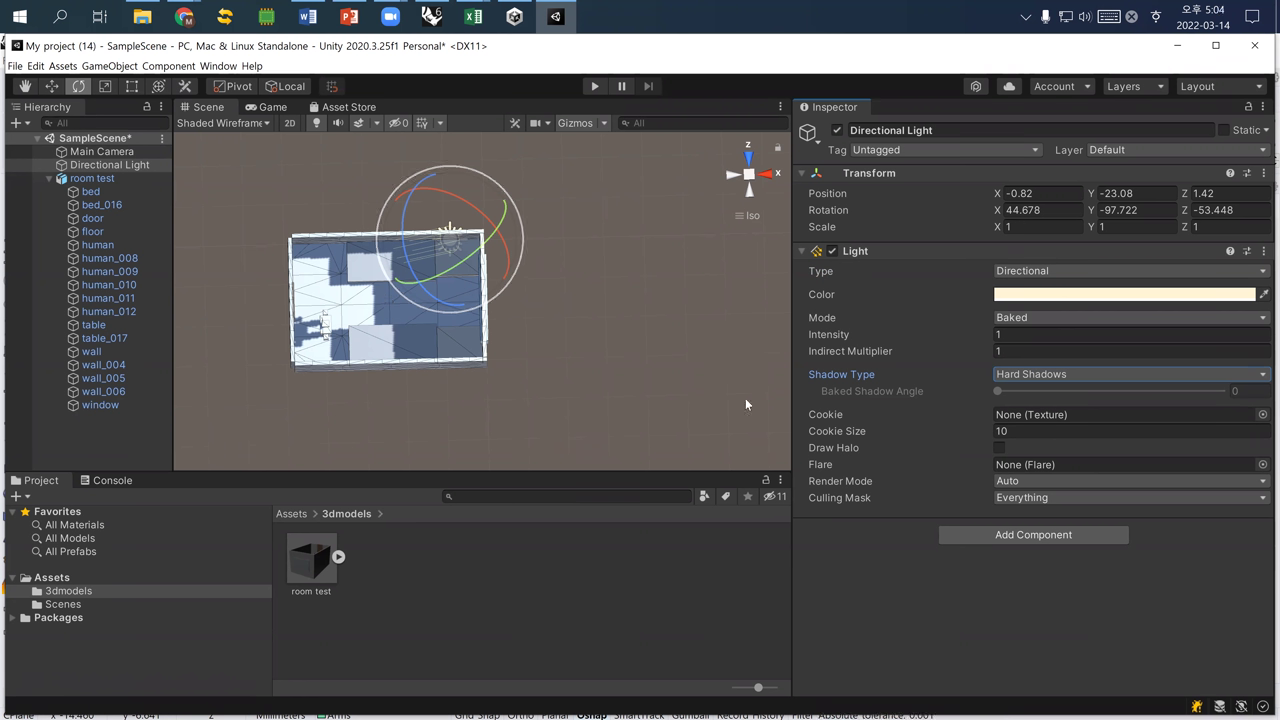
{"action": "left_click", "coordinate": [1001, 371]}
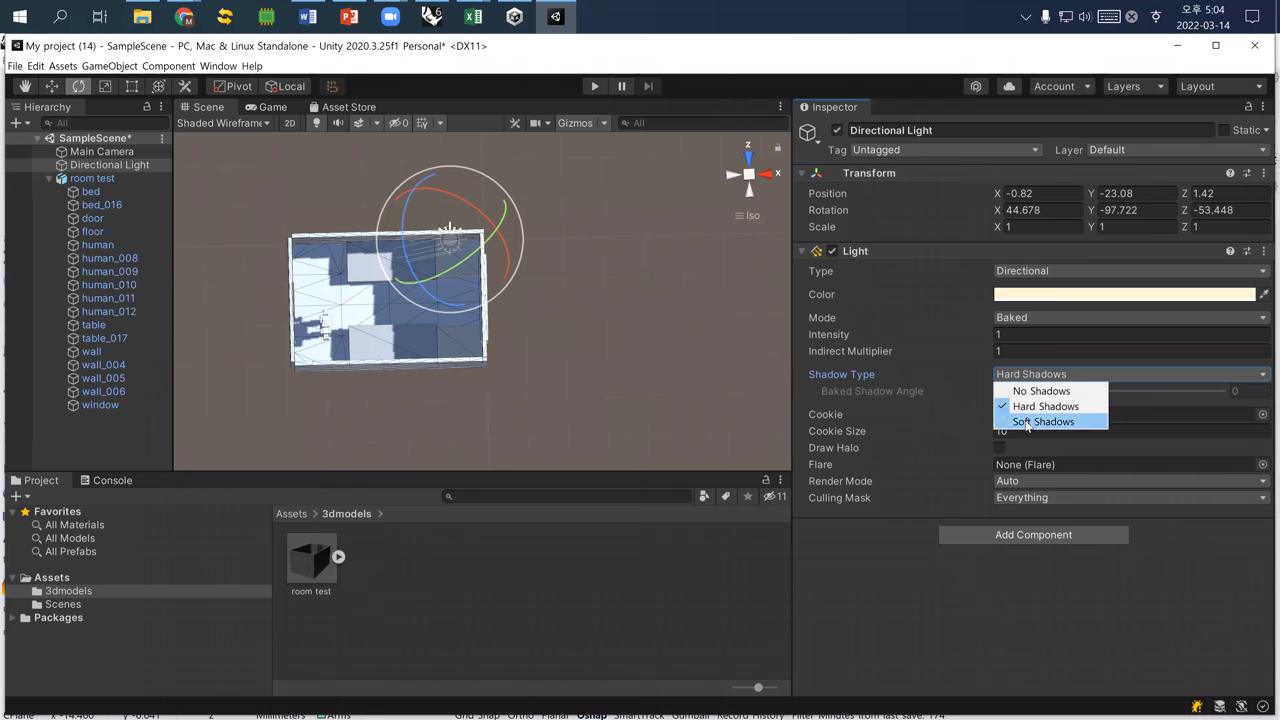
{"action": "left_click", "coordinate": [1024, 420]}
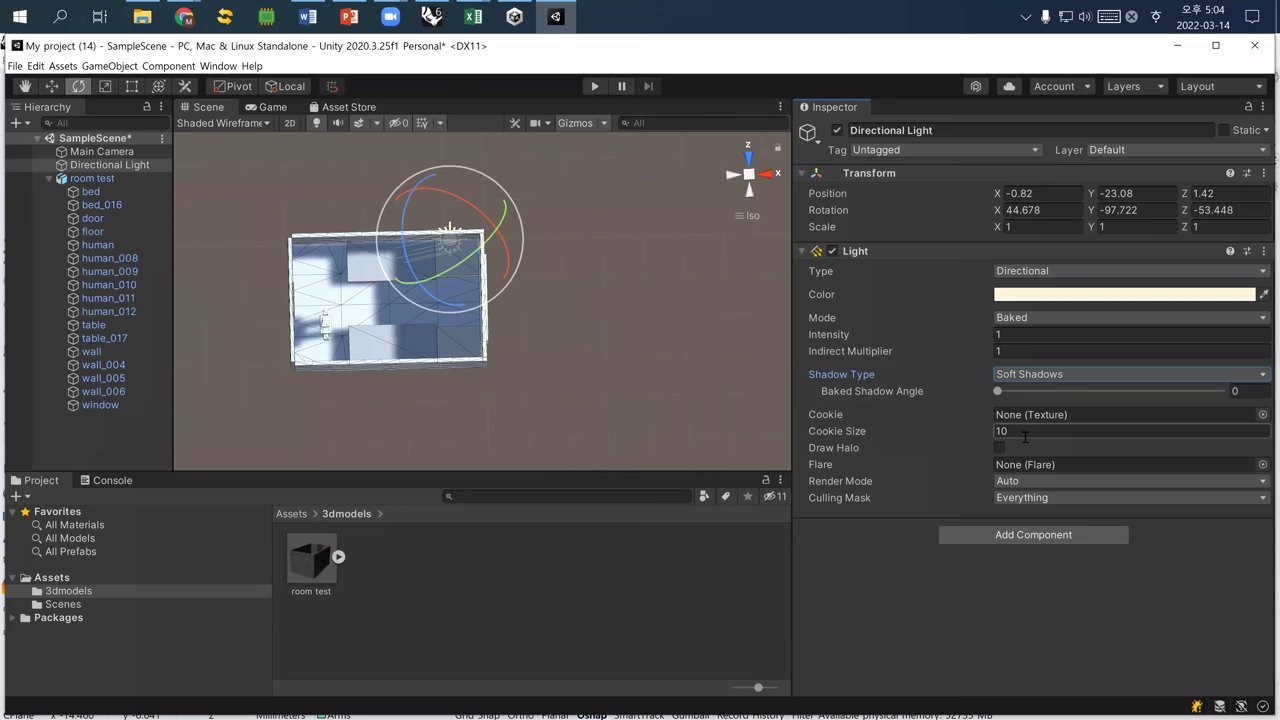
{"action": "left_click", "coordinate": [1044, 376]}
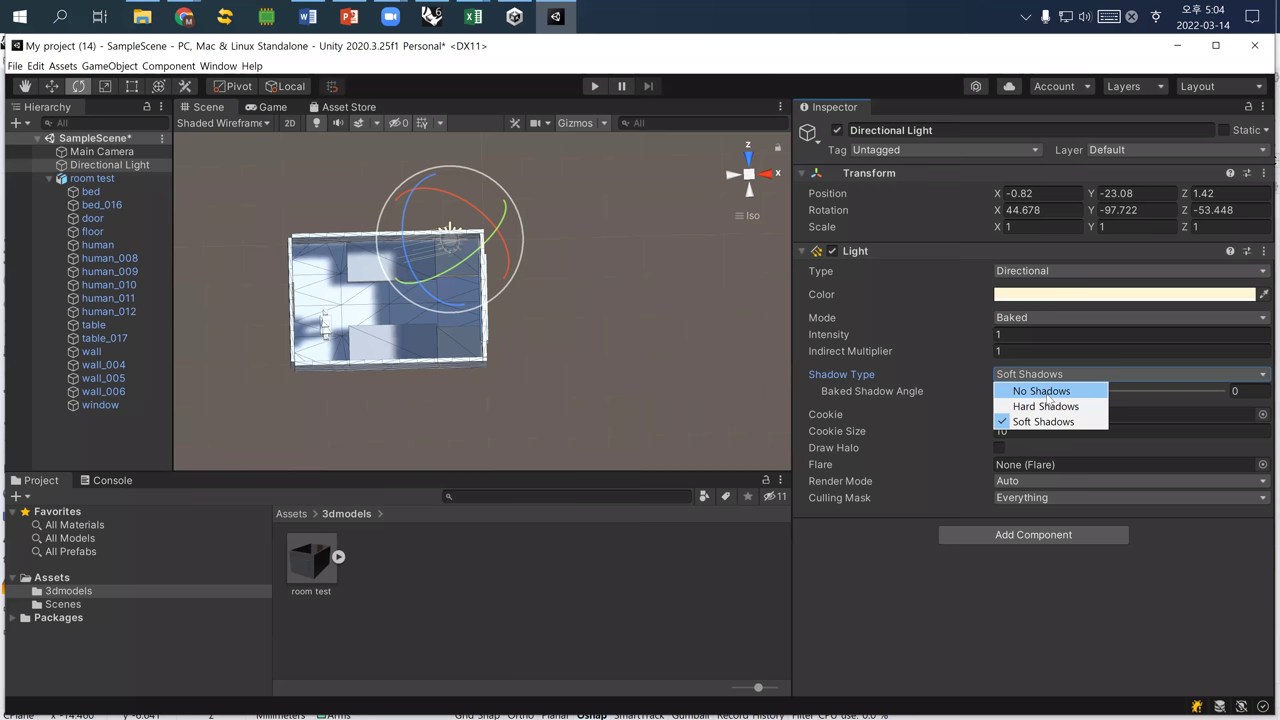
{"action": "left_click", "coordinate": [1046, 393]}
{"action": "left_click", "coordinate": [1015, 380]}
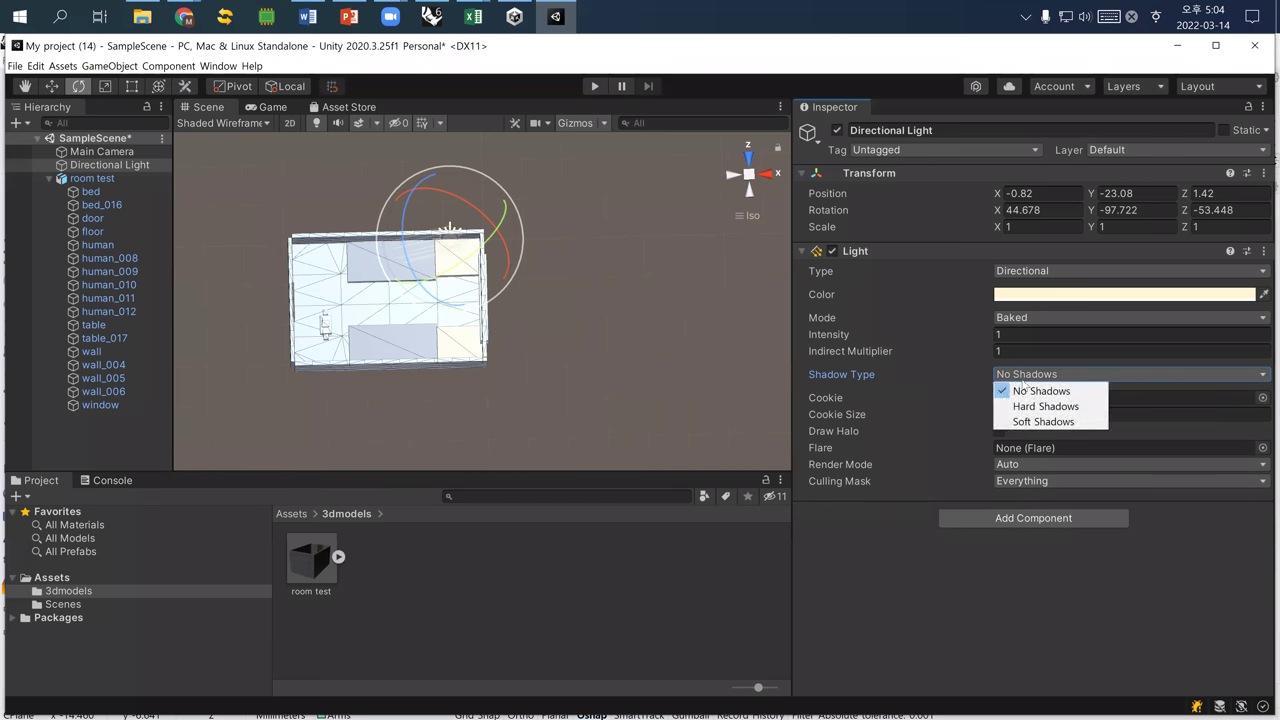
{"action": "left_click", "coordinate": [1024, 418]}
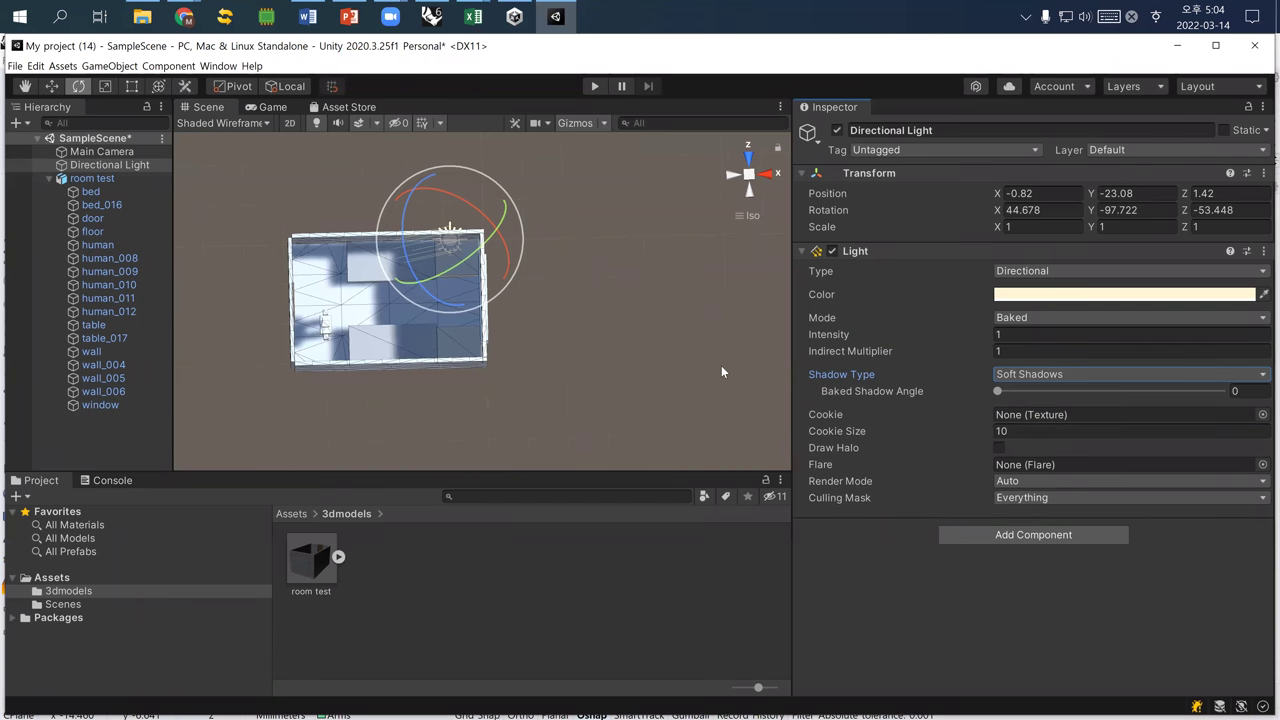
Examine the room and its soft shadows from an oblique angle with the Rotate tool active
{"action": "left_click_drag", "start_coordinate": [543, 371], "coordinate": [605, 313], "text": "alt"}
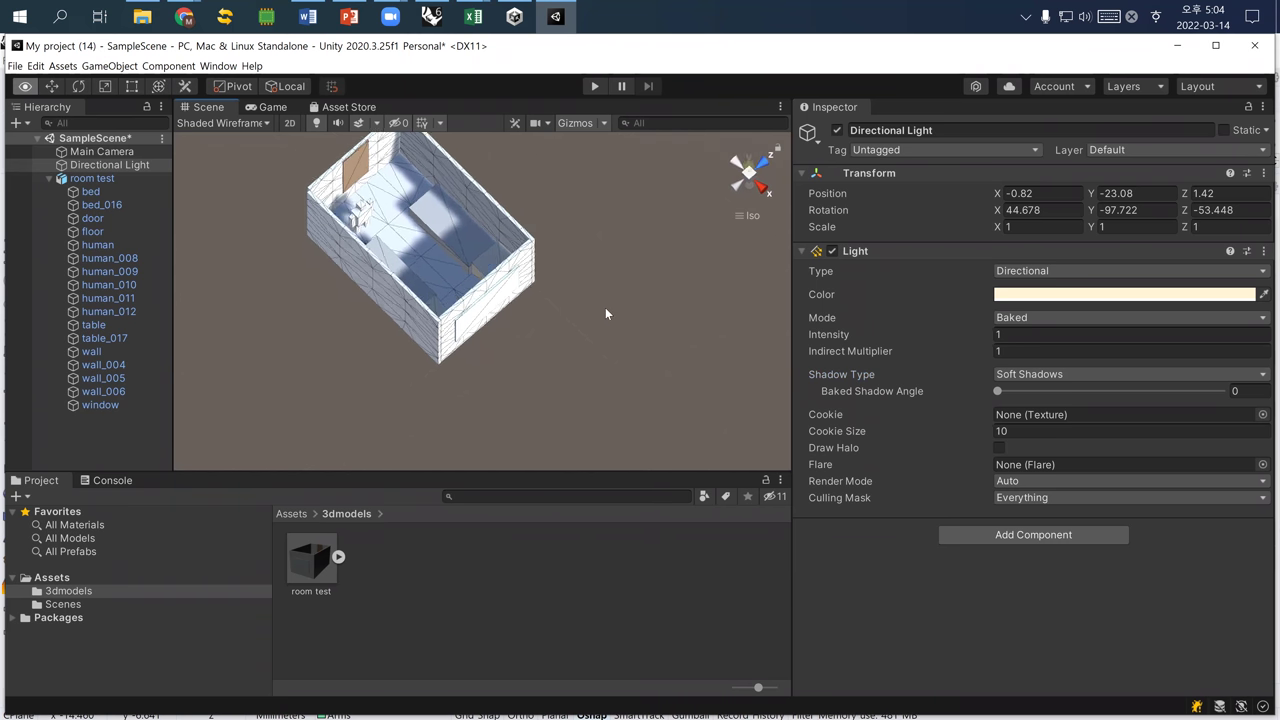
{"action": "key", "text": "e"}
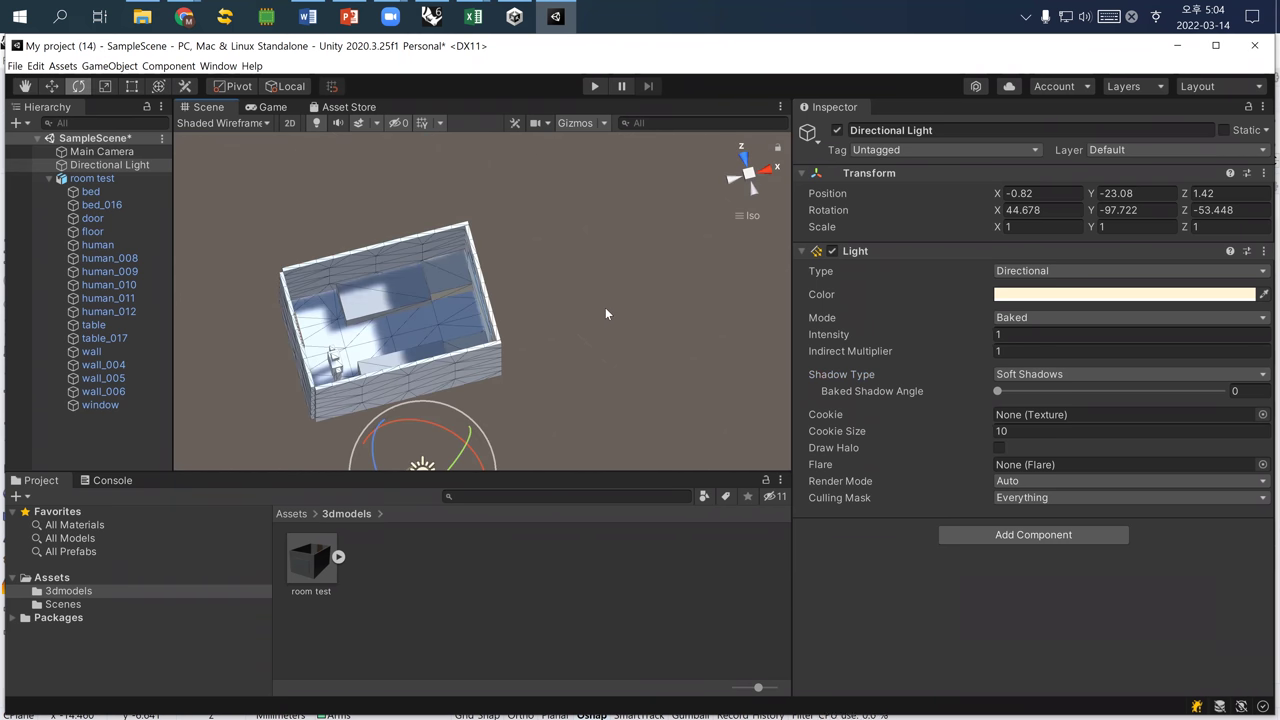